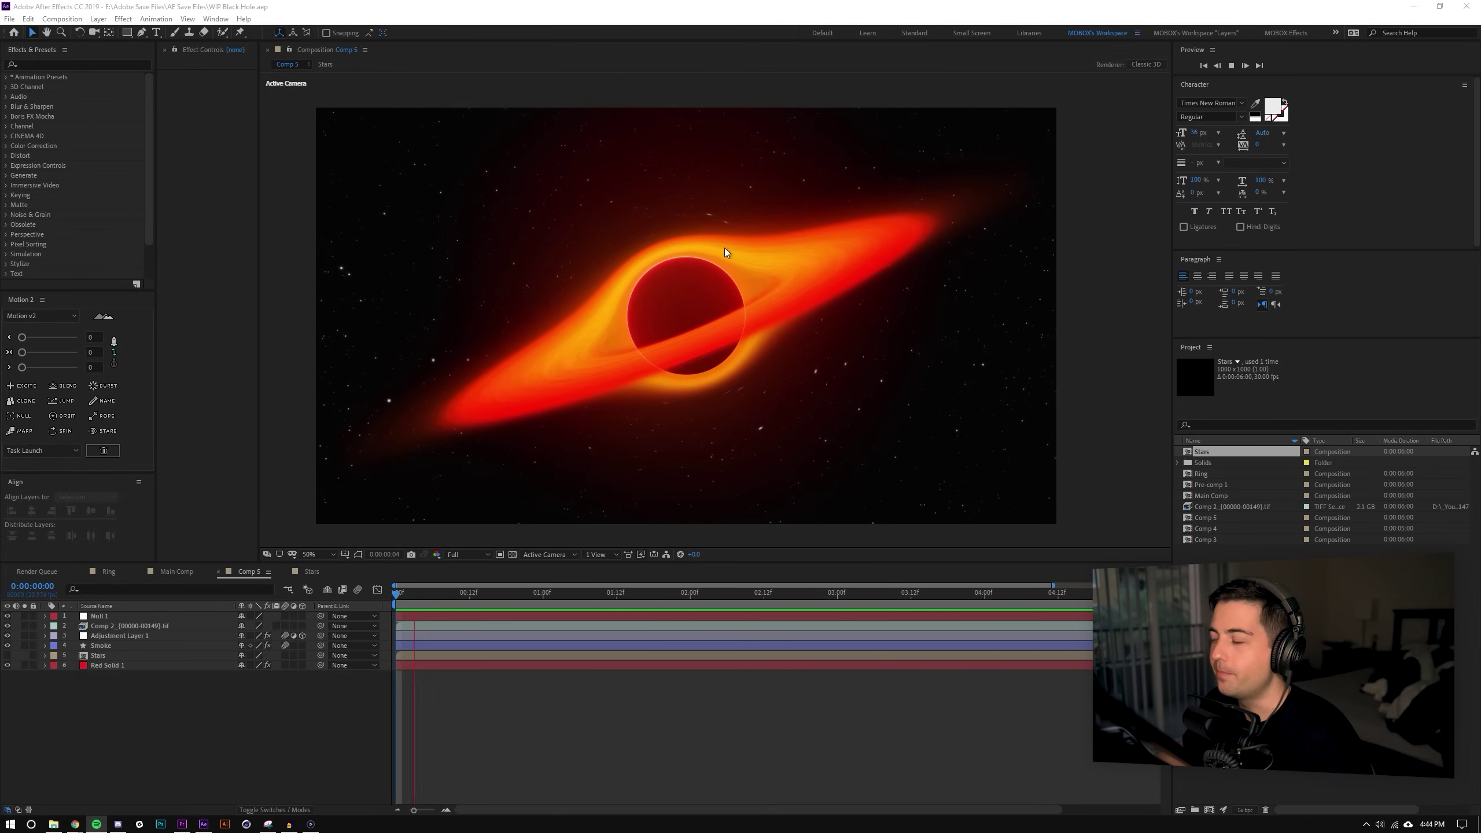
Stop the preview of Comp 5 and examine the finished black hole up close.
{"action": "key", "text": "space"}
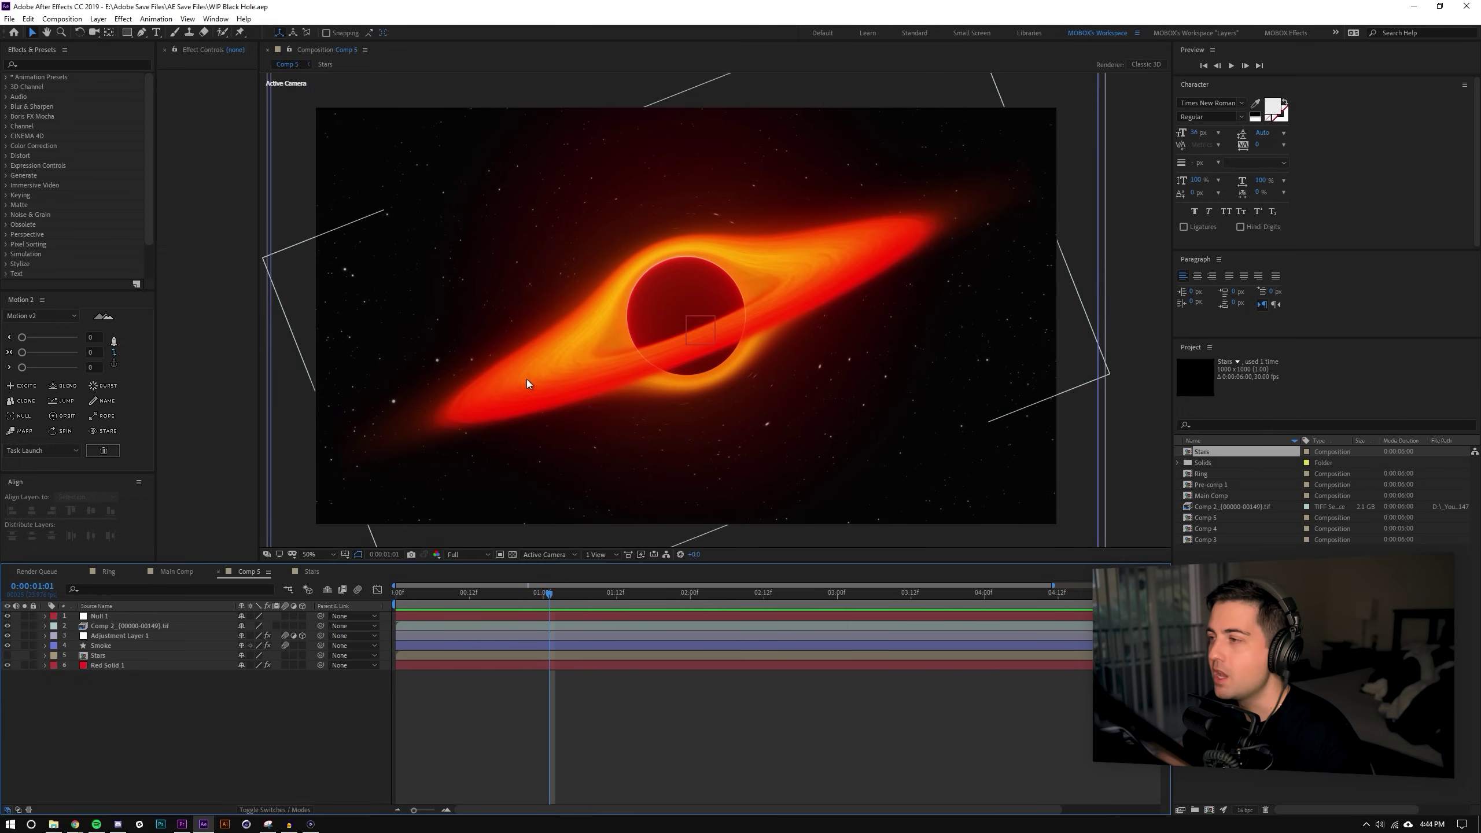
{"action": "scroll", "coordinate": [647, 256], "scroll_direction": "up", "scroll_amount": 4}
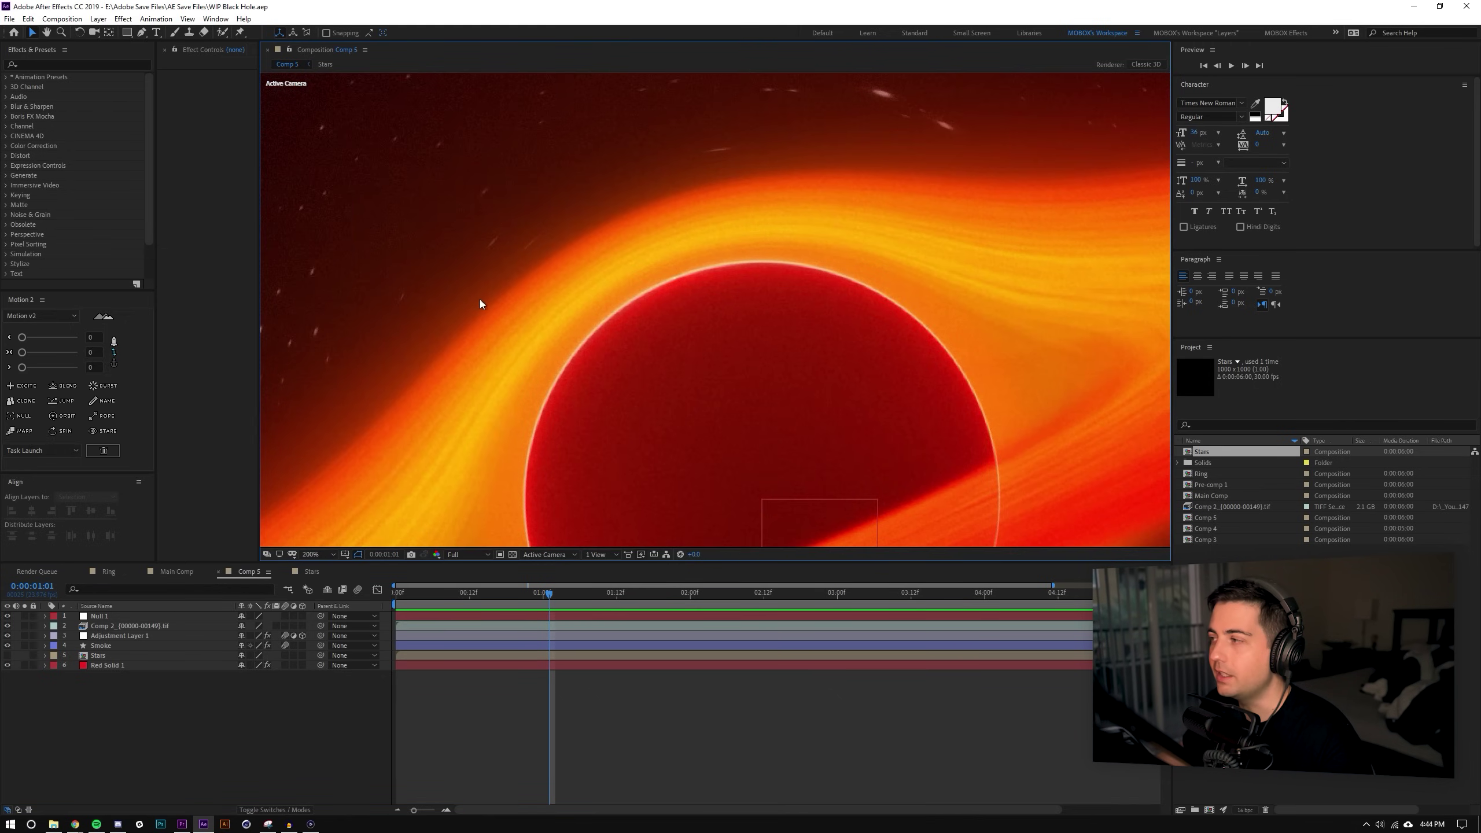
{"action": "scroll", "coordinate": [563, 307], "scroll_direction": "down", "scroll_amount": 2}
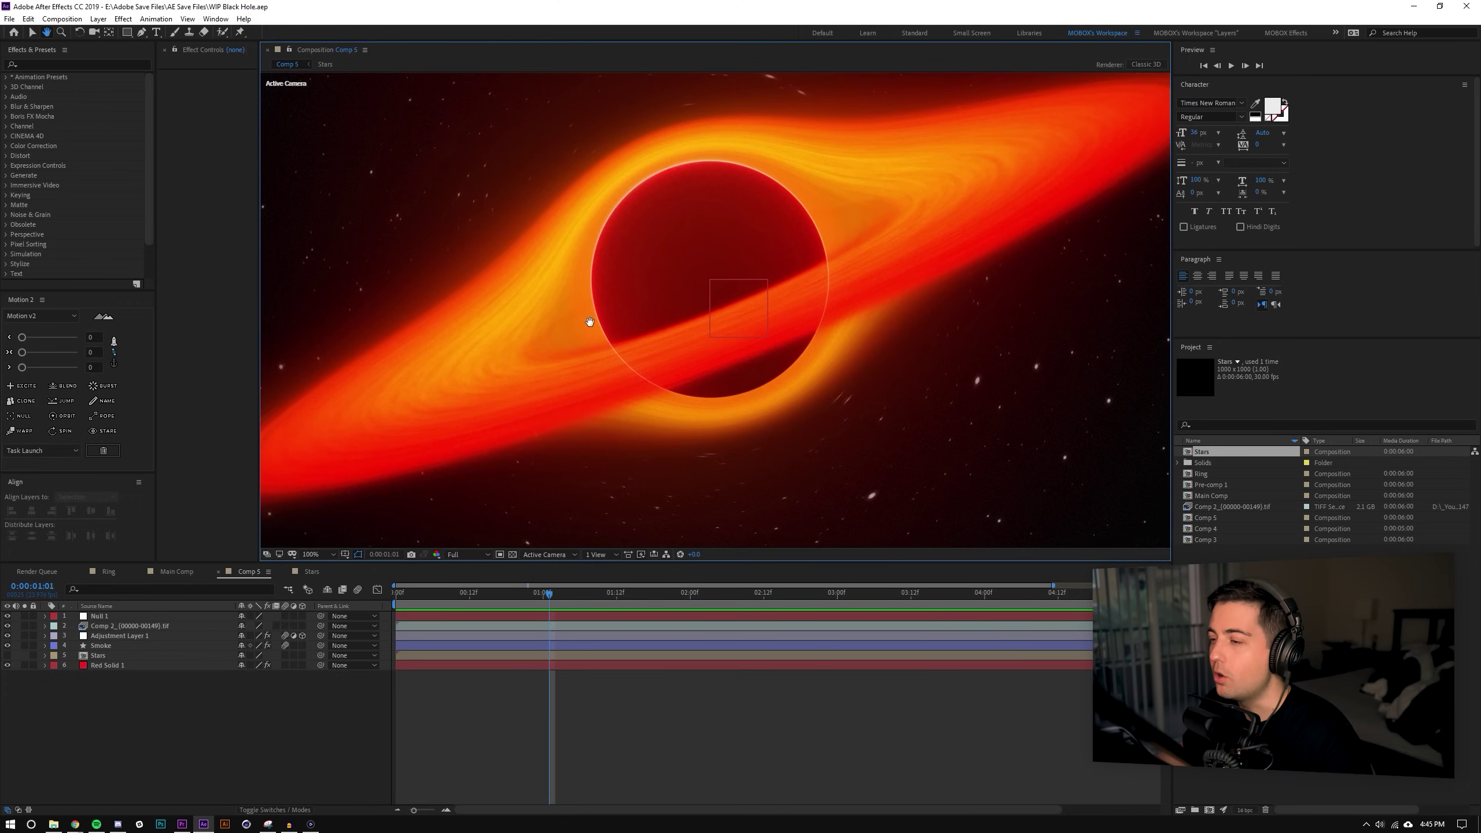
Open the Ring composition, hide its lower two White Solid layers and select the uppermost one.
{"action": "left_click", "coordinate": [107, 572]}
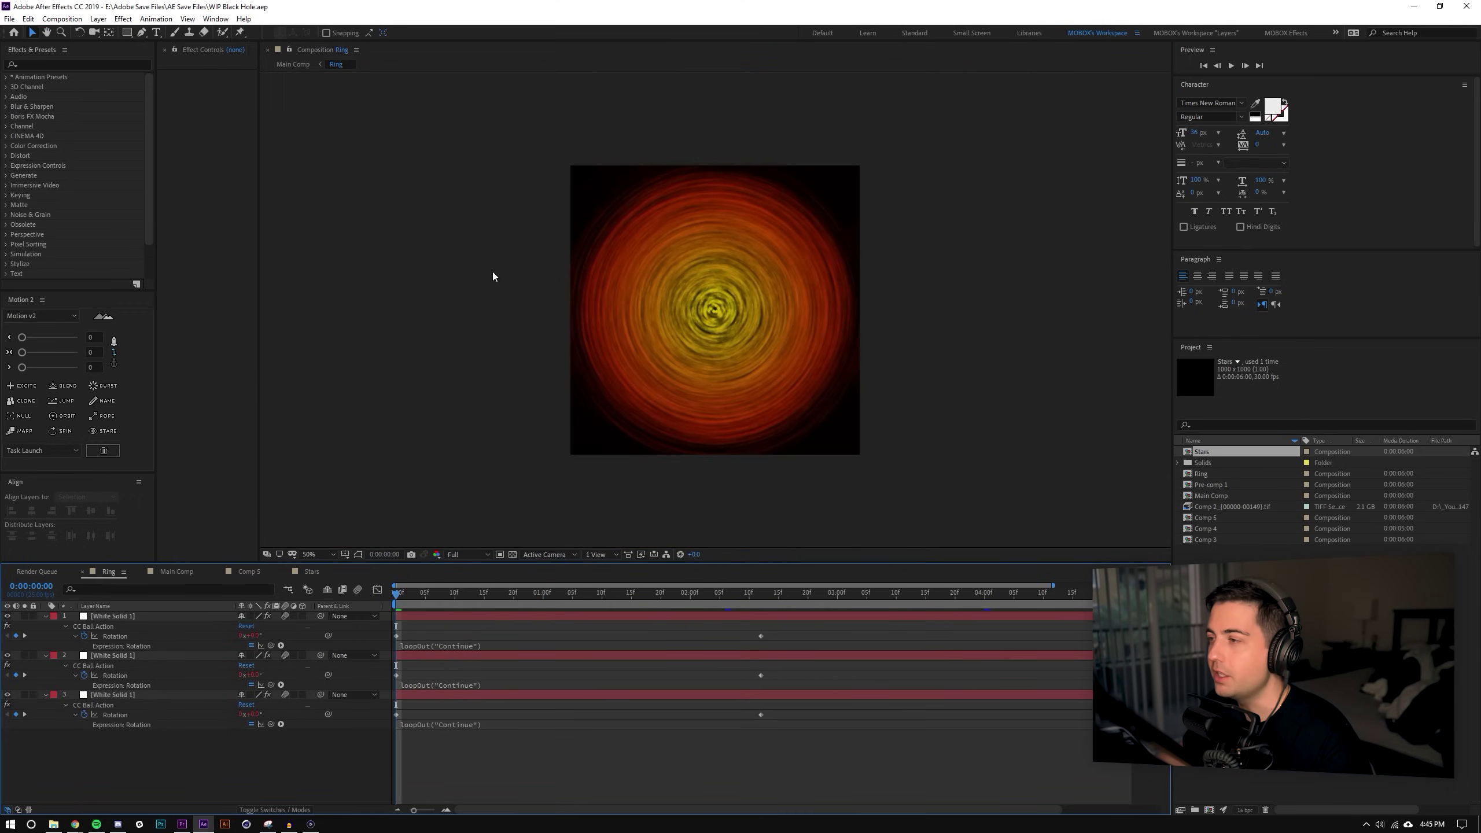
{"action": "left_click", "coordinate": [7, 695]}
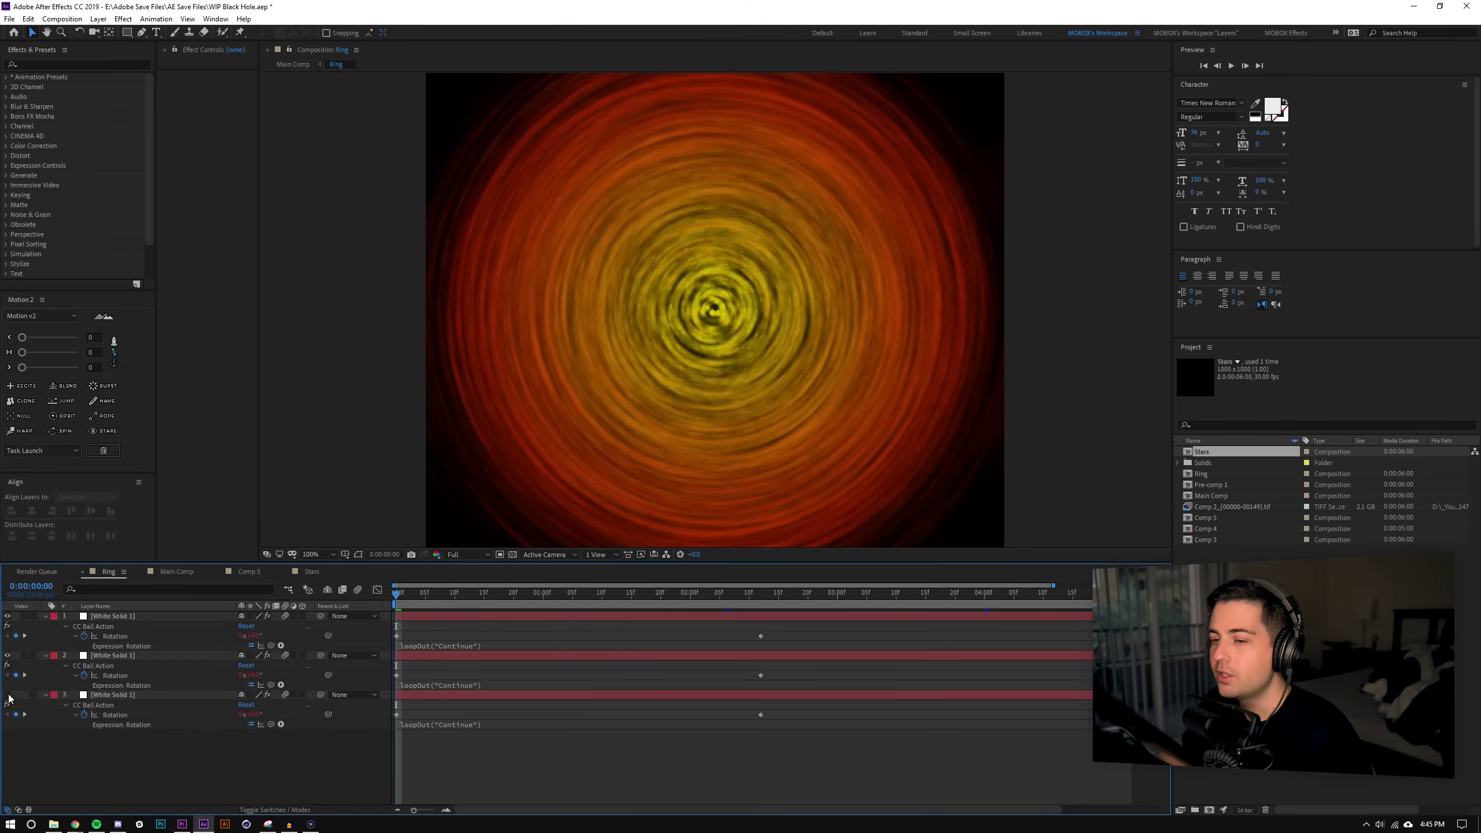
{"action": "left_click", "coordinate": [7, 655]}
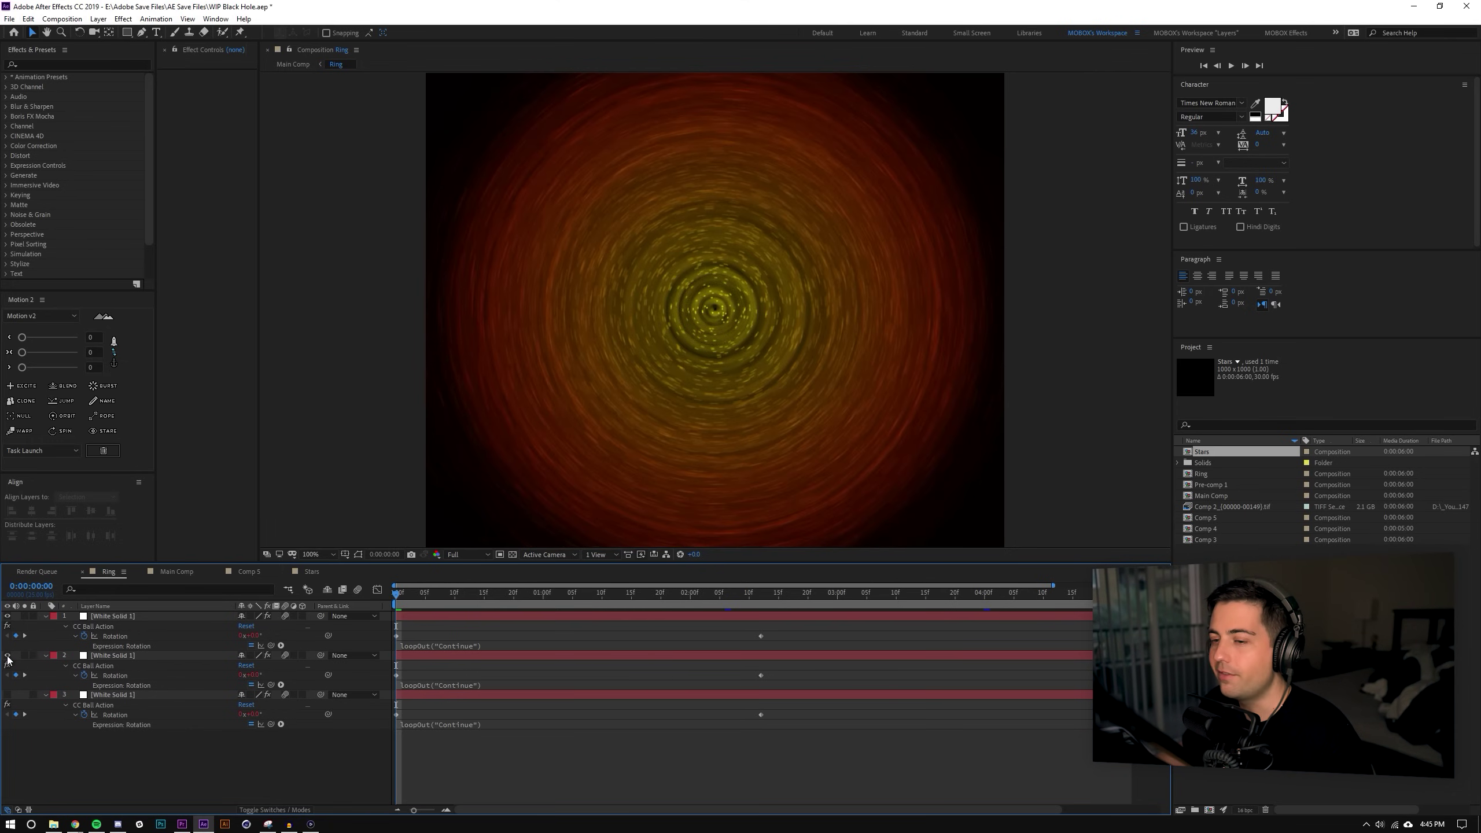
{"action": "left_click", "coordinate": [113, 615]}
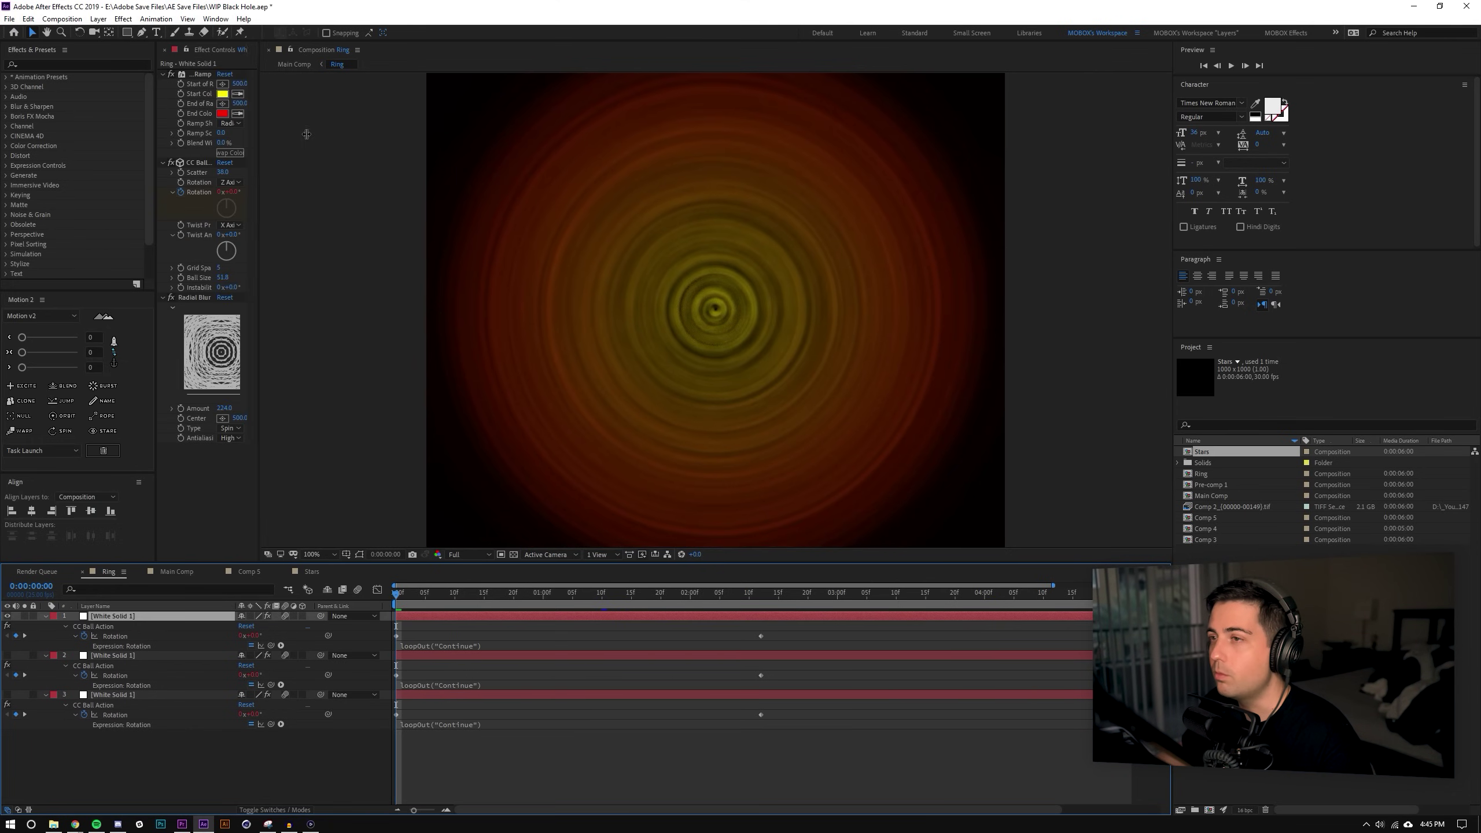
Widen the effect settings area and disable Radial Blur and CC Ball Action on the uppermost solid to view its Gradient Ramp alone.
{"action": "left_click_drag", "start_coordinate": [256, 137], "coordinate": [377, 257]}
{"action": "left_click", "coordinate": [170, 297]}
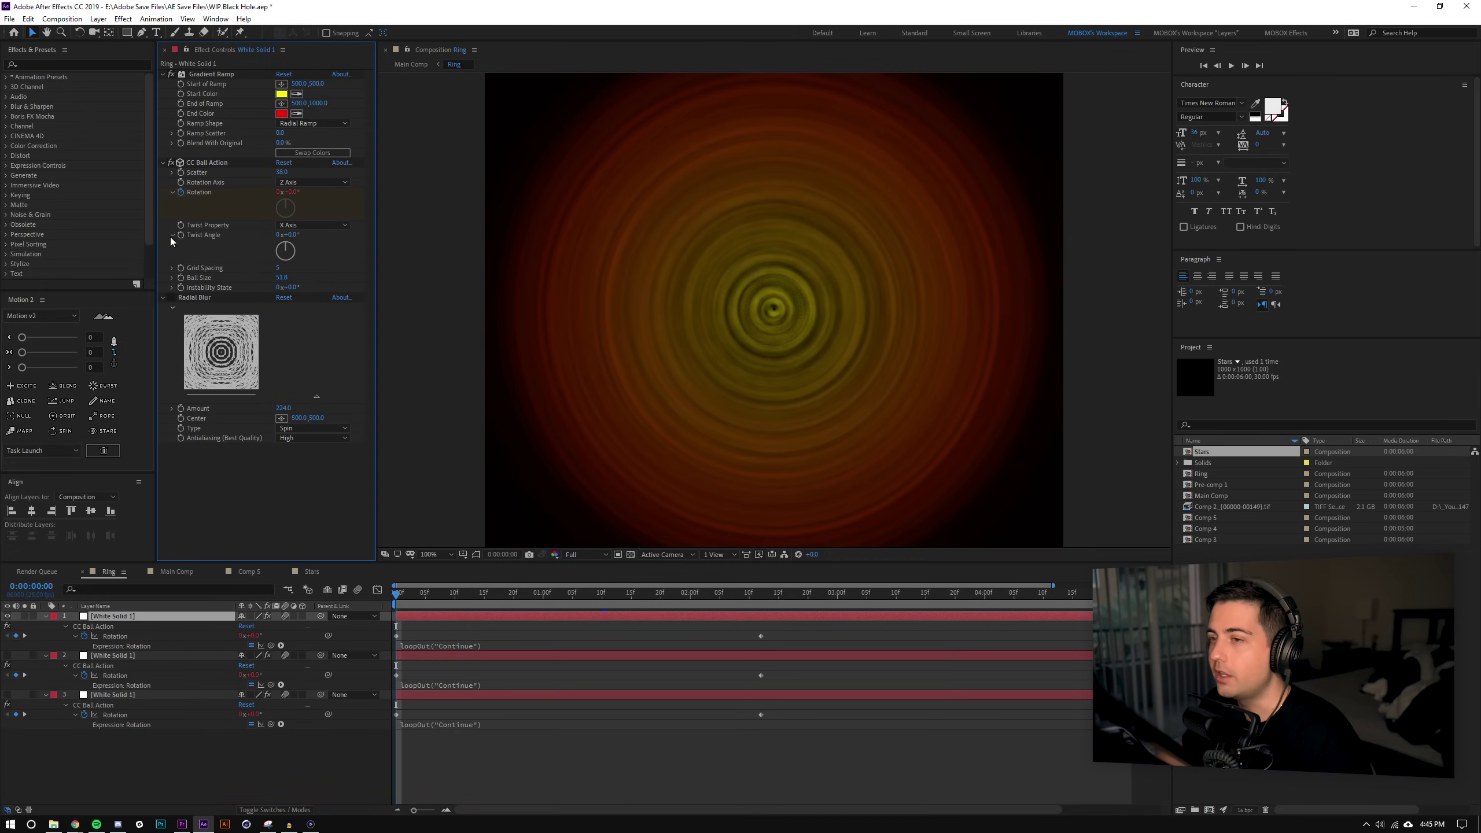
{"action": "left_click", "coordinate": [171, 162]}
{"action": "scroll", "coordinate": [641, 277], "scroll_direction": "down", "scroll_amount": 2}
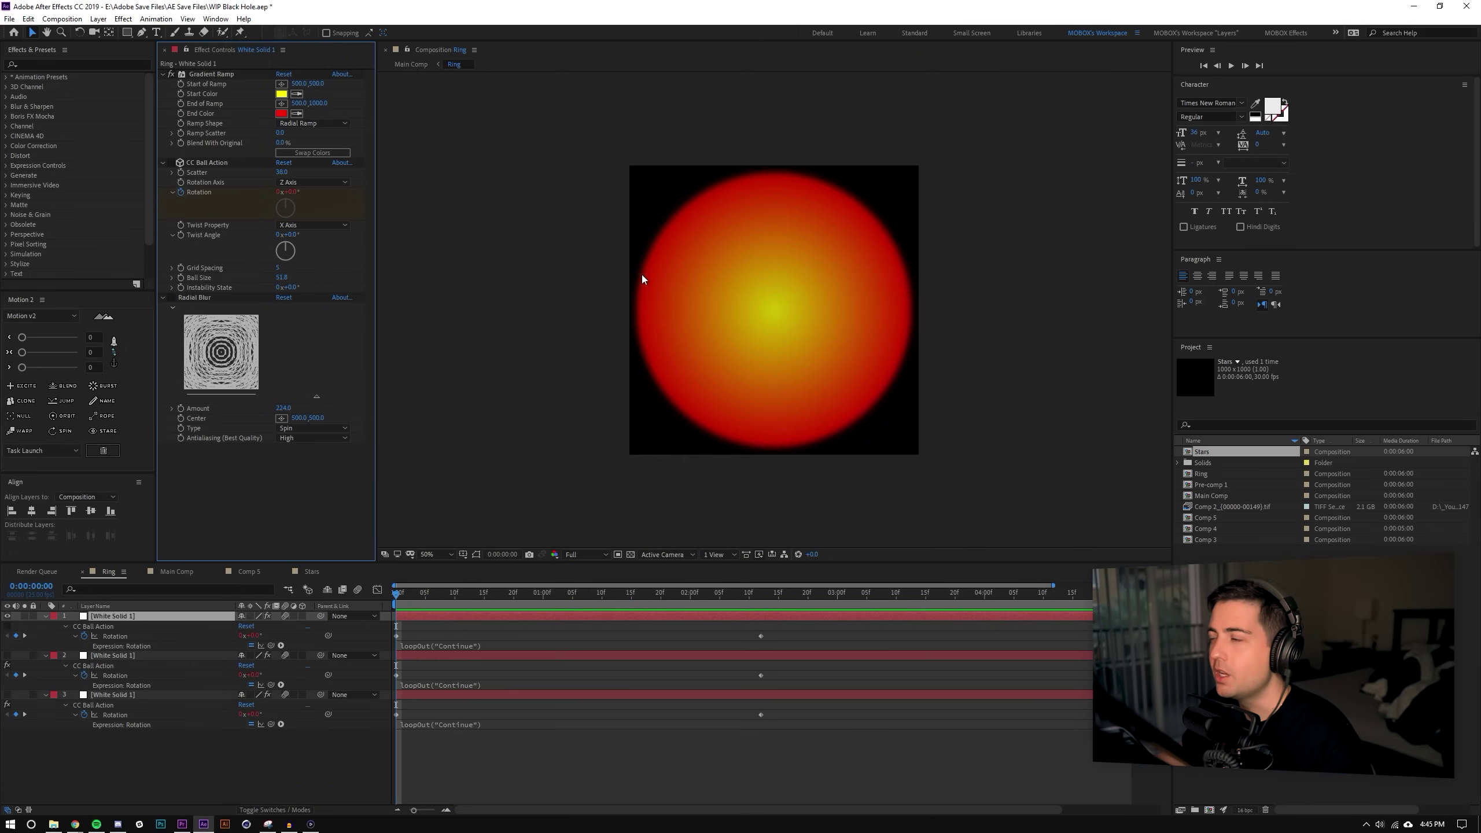
{"action": "scroll", "coordinate": [632, 331], "scroll_direction": "up", "scroll_amount": 2}
{"action": "key", "text": "v"}
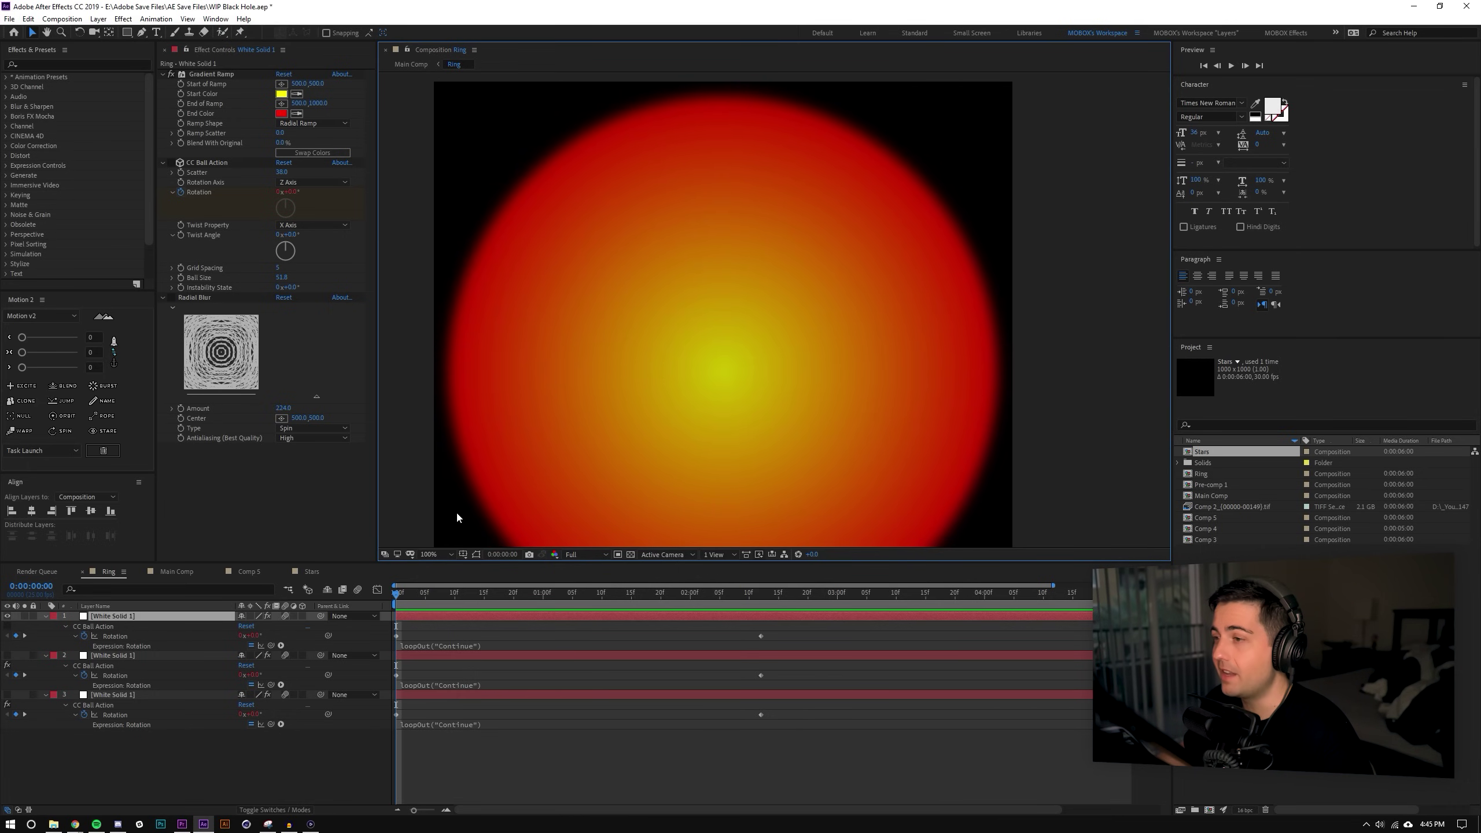
{"action": "left_click", "coordinate": [288, 824]}
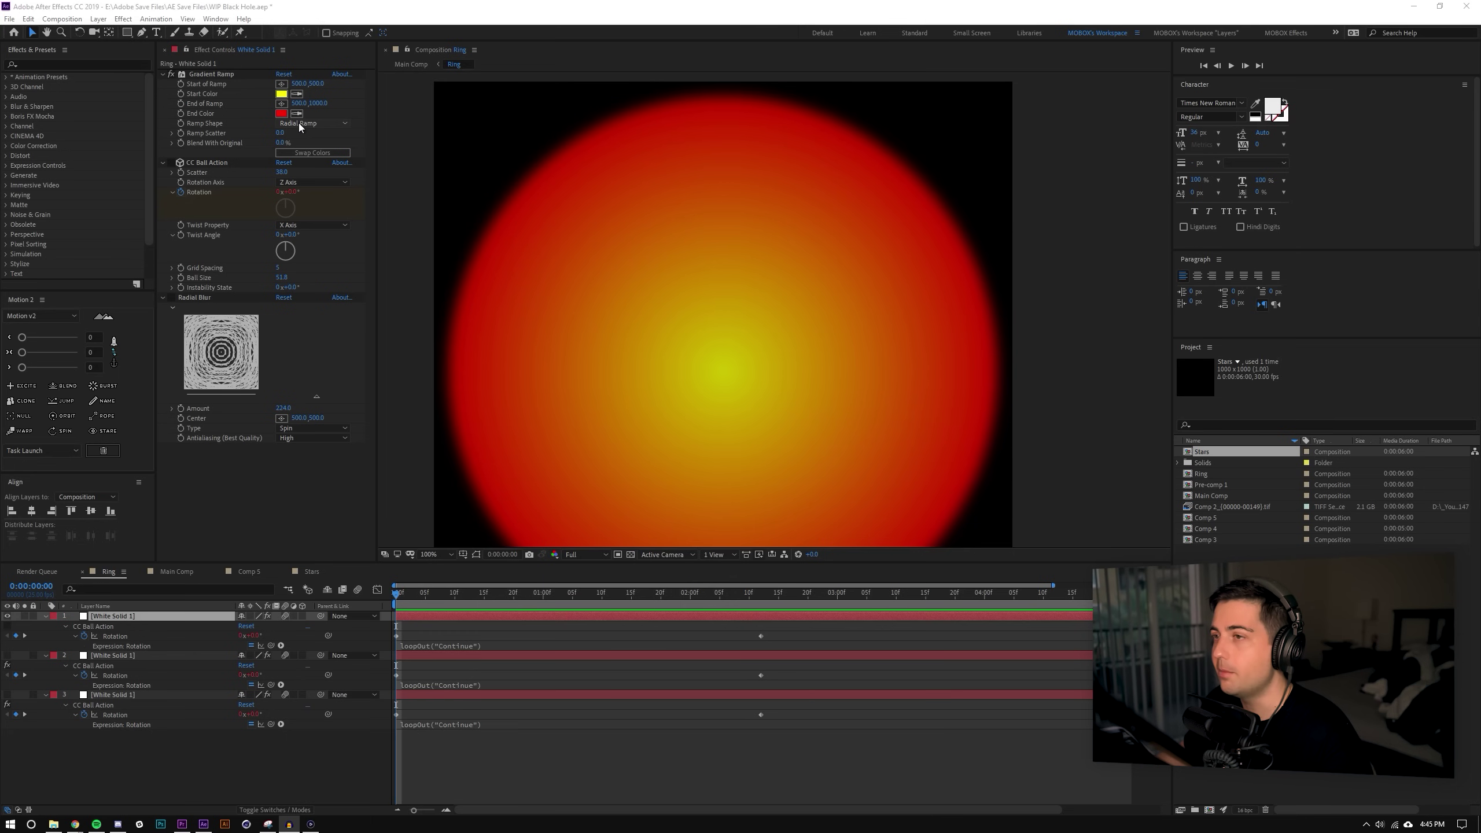
Re-enable CC Ball Action on the uppermost solid and fit the Ring composition into an enlarged viewer.
{"action": "left_click", "coordinate": [170, 162]}
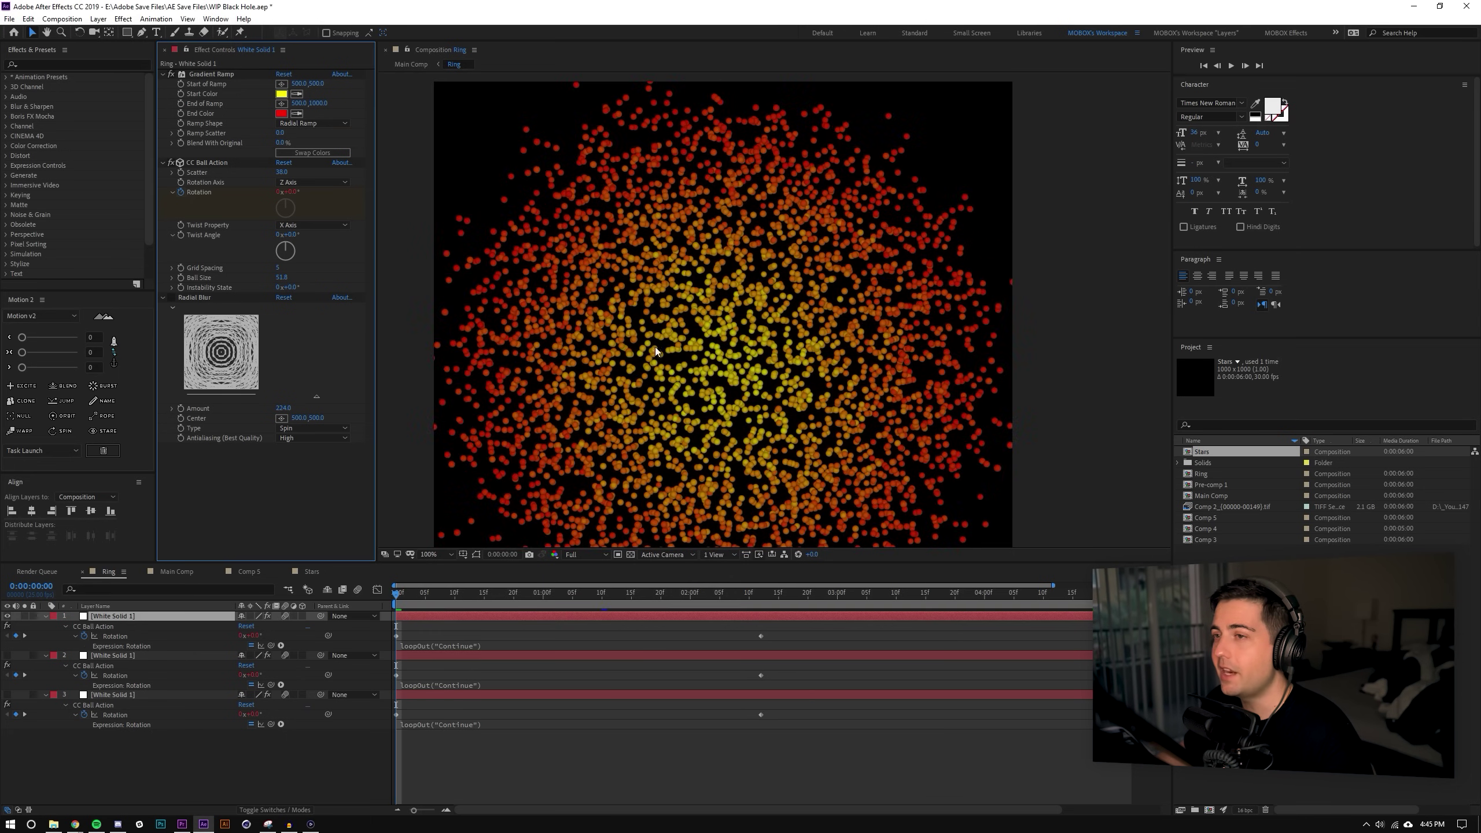
{"action": "scroll", "coordinate": [694, 366], "scroll_direction": "down", "scroll_amount": 2}
{"action": "scroll", "coordinate": [664, 383], "scroll_direction": "up", "scroll_amount": 2}
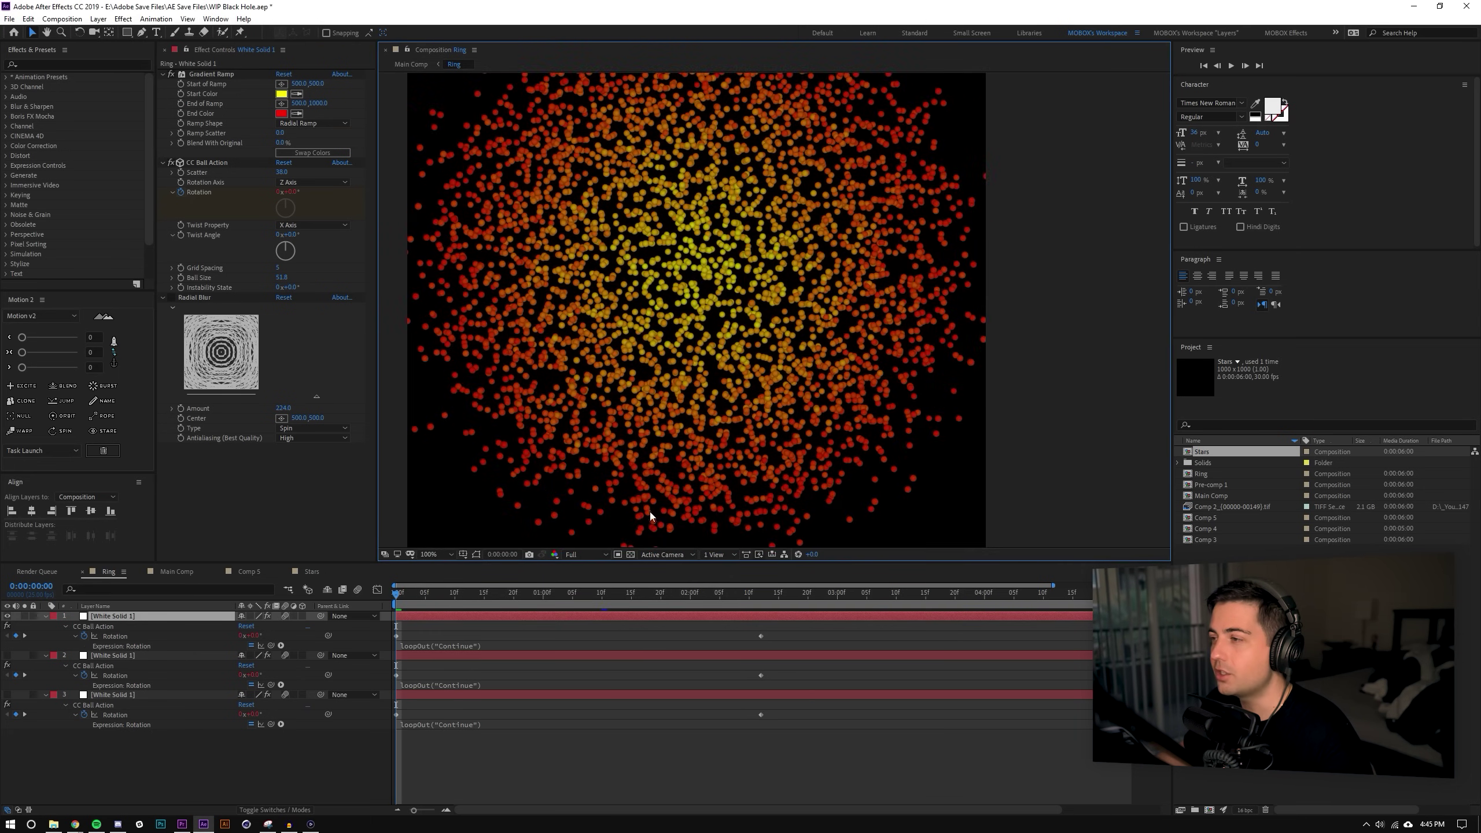
{"action": "left_click", "coordinate": [438, 554]}
{"action": "left_click", "coordinate": [464, 580]}
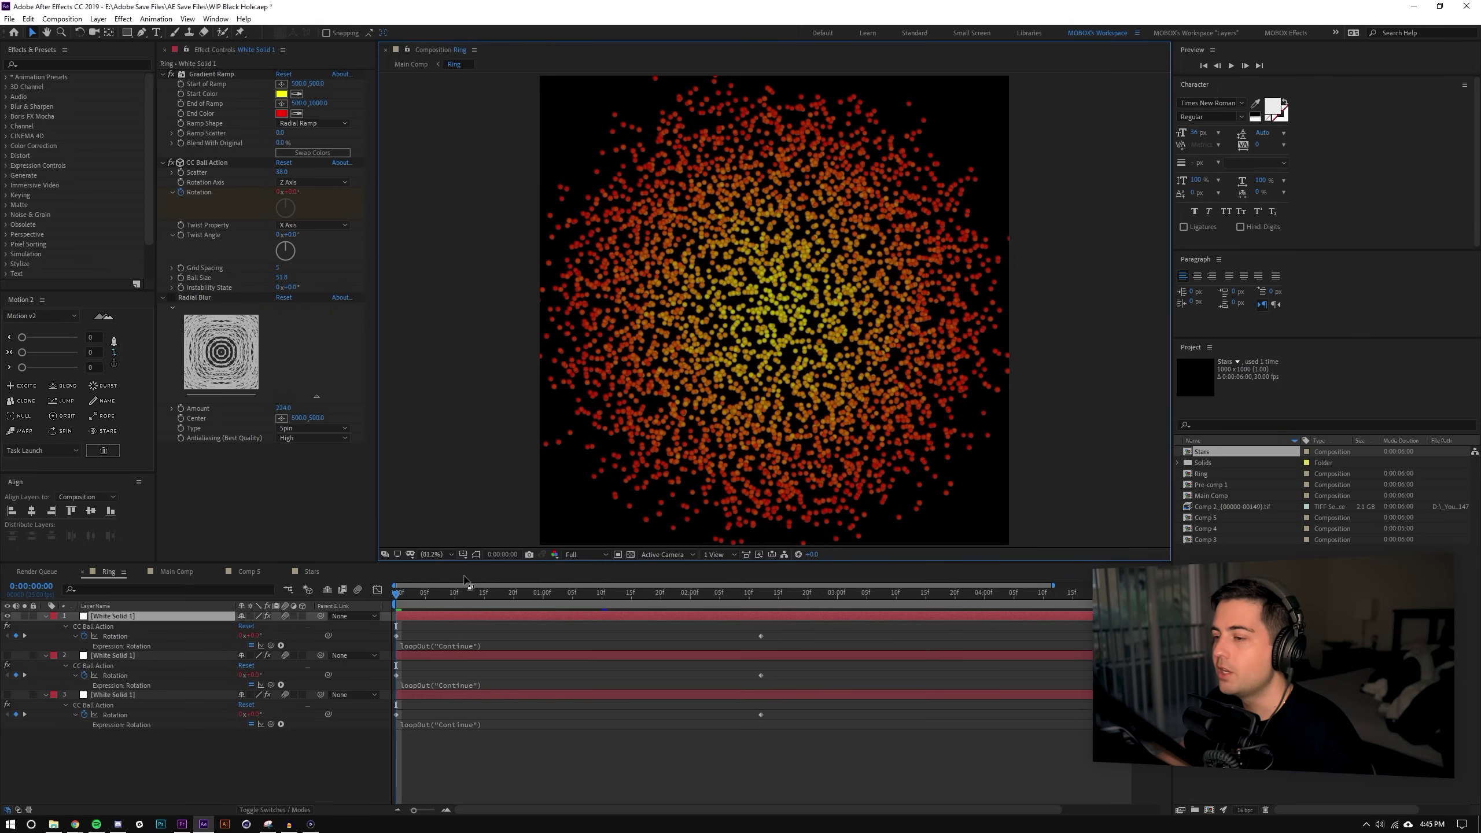
{"action": "left_click_drag", "start_coordinate": [470, 563], "coordinate": [466, 592]}
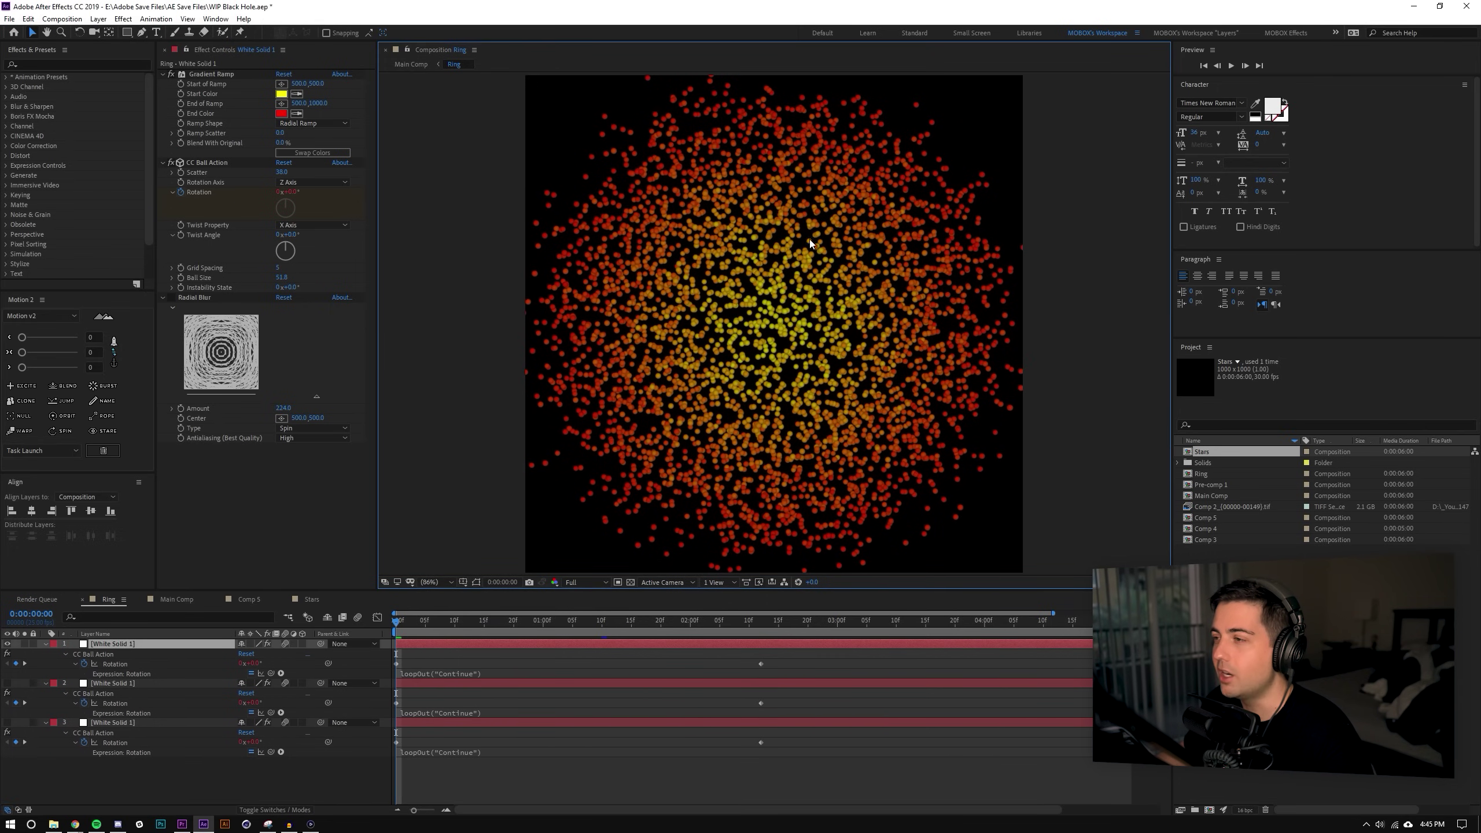
Re-enable Radial Blur and compare its antialiasing at Low and High, leaving it on High.
{"action": "left_click", "coordinate": [171, 298]}
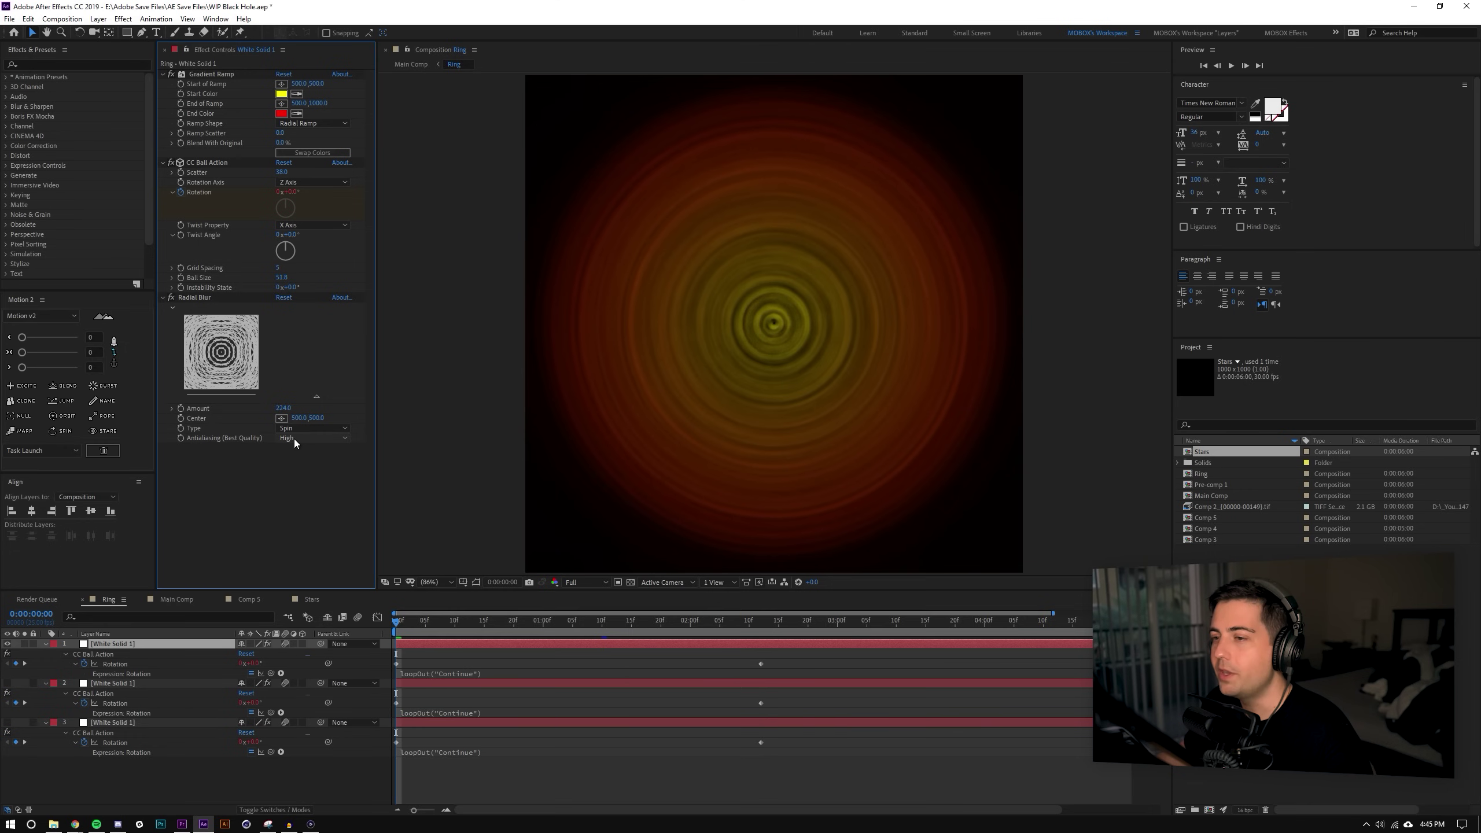
{"action": "left_click", "coordinate": [298, 439]}
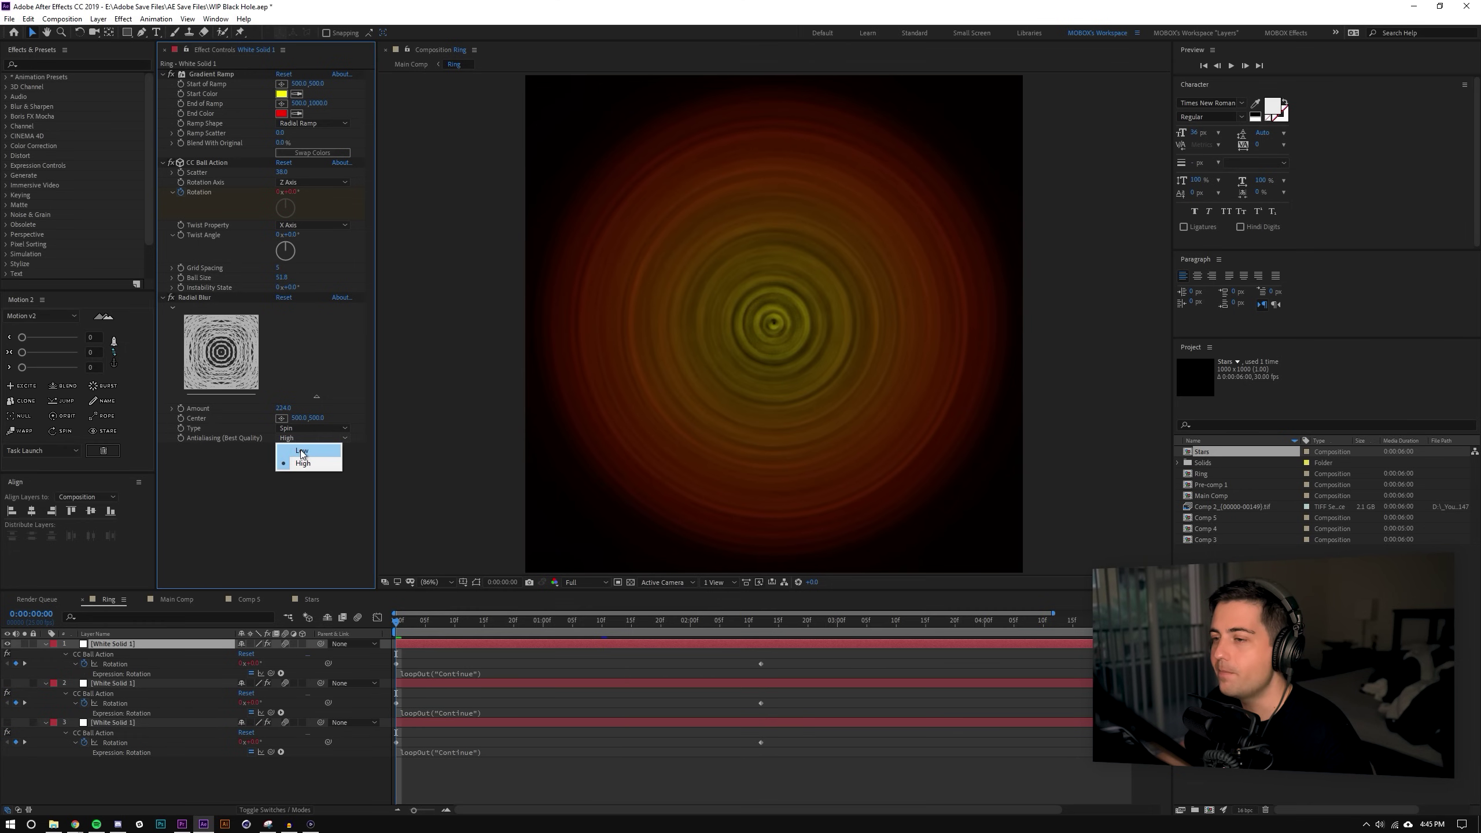
{"action": "left_click", "coordinate": [301, 454]}
{"action": "scroll", "coordinate": [705, 337], "scroll_direction": "up", "scroll_amount": 3}
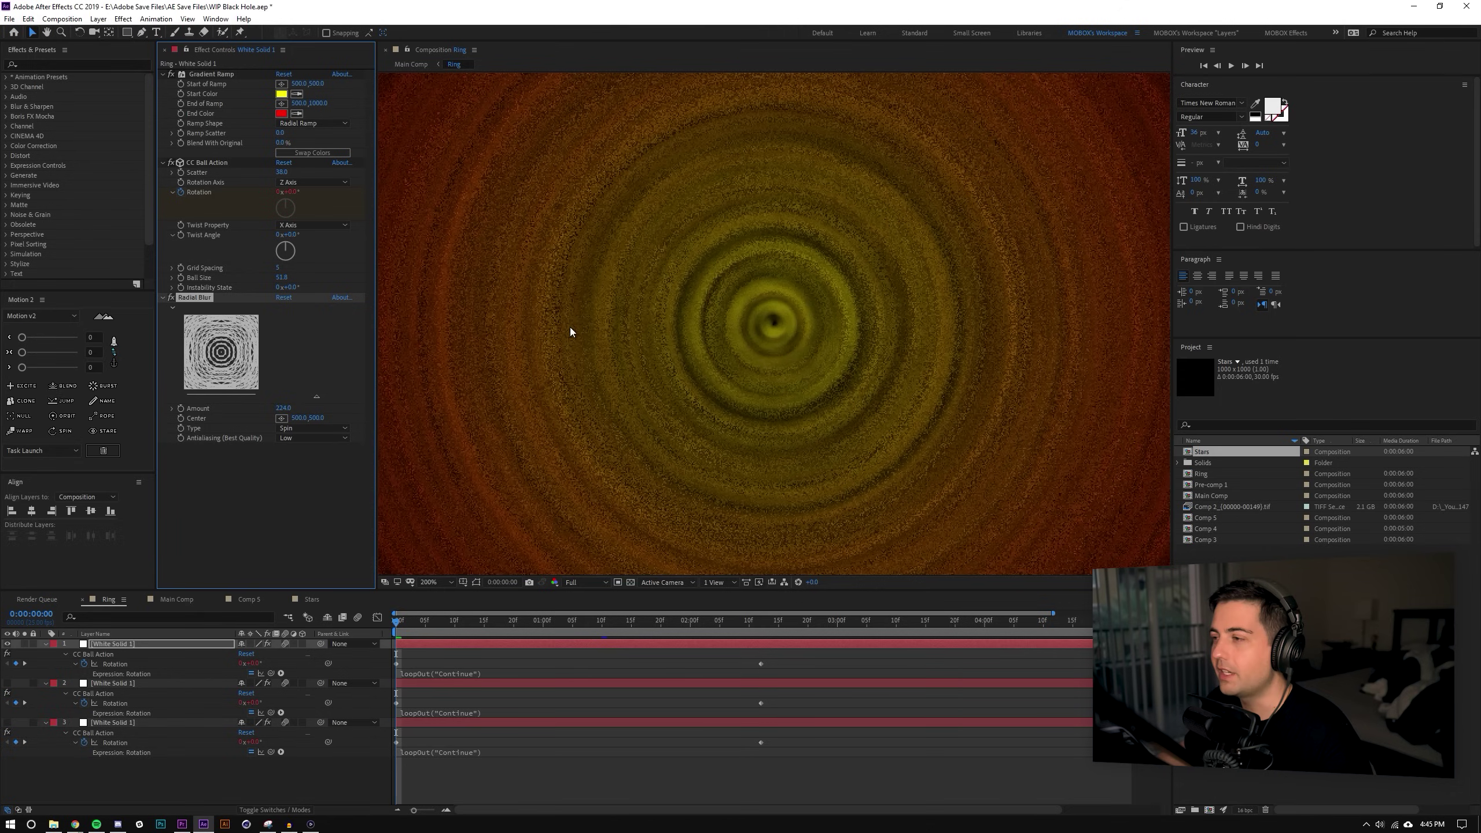
{"action": "left_click", "coordinate": [294, 438]}
{"action": "left_click", "coordinate": [300, 450]}
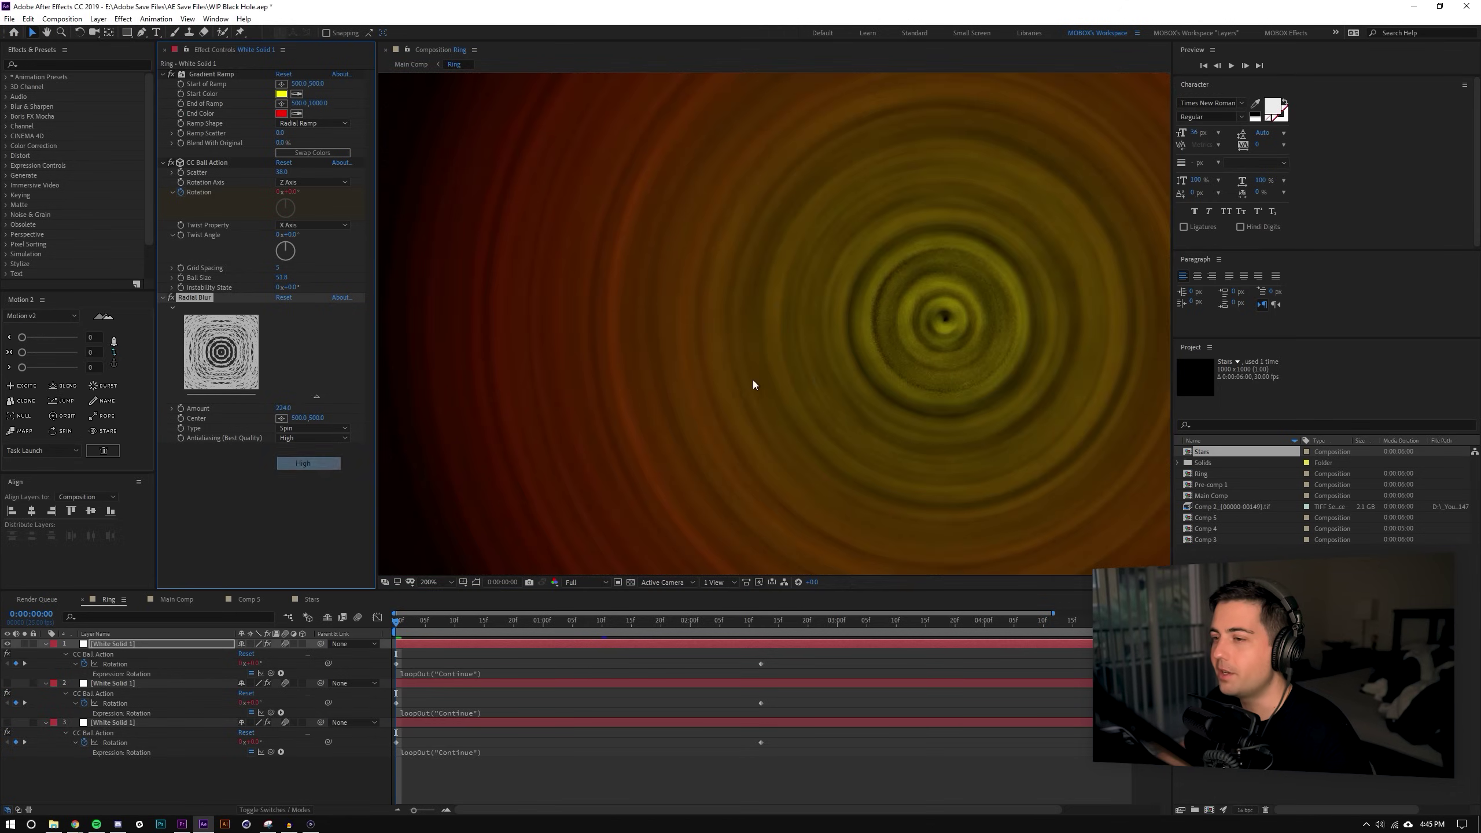
{"action": "scroll", "coordinate": [758, 385], "scroll_direction": "down", "scroll_amount": 2}
{"action": "left_click_drag", "start_coordinate": [782, 393], "coordinate": [777, 390]}
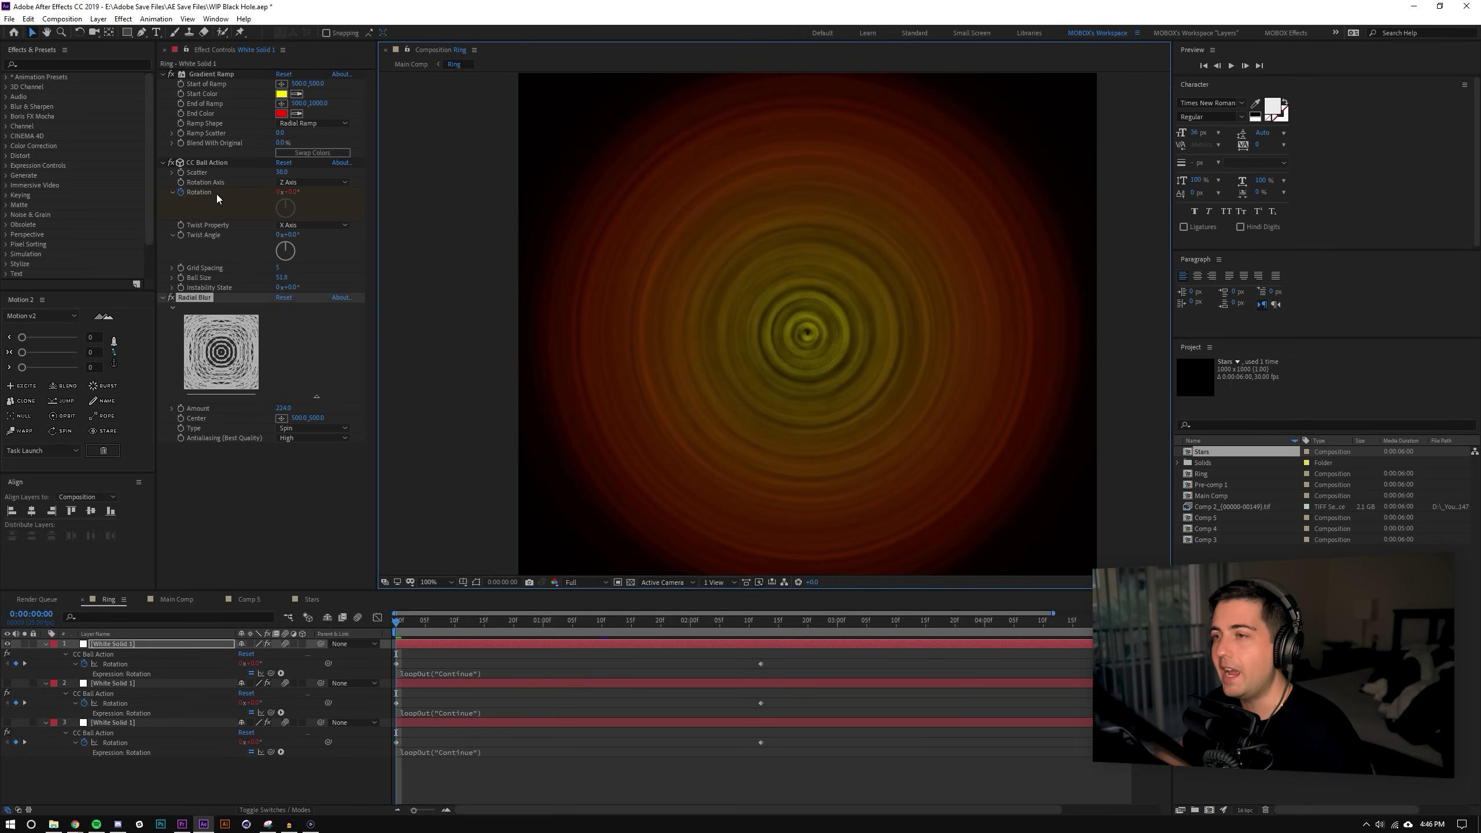
Examine the particles' rotation at different times with Radial Blur disabled, and re-enable the blur when done.
{"action": "left_click", "coordinate": [539, 618]}
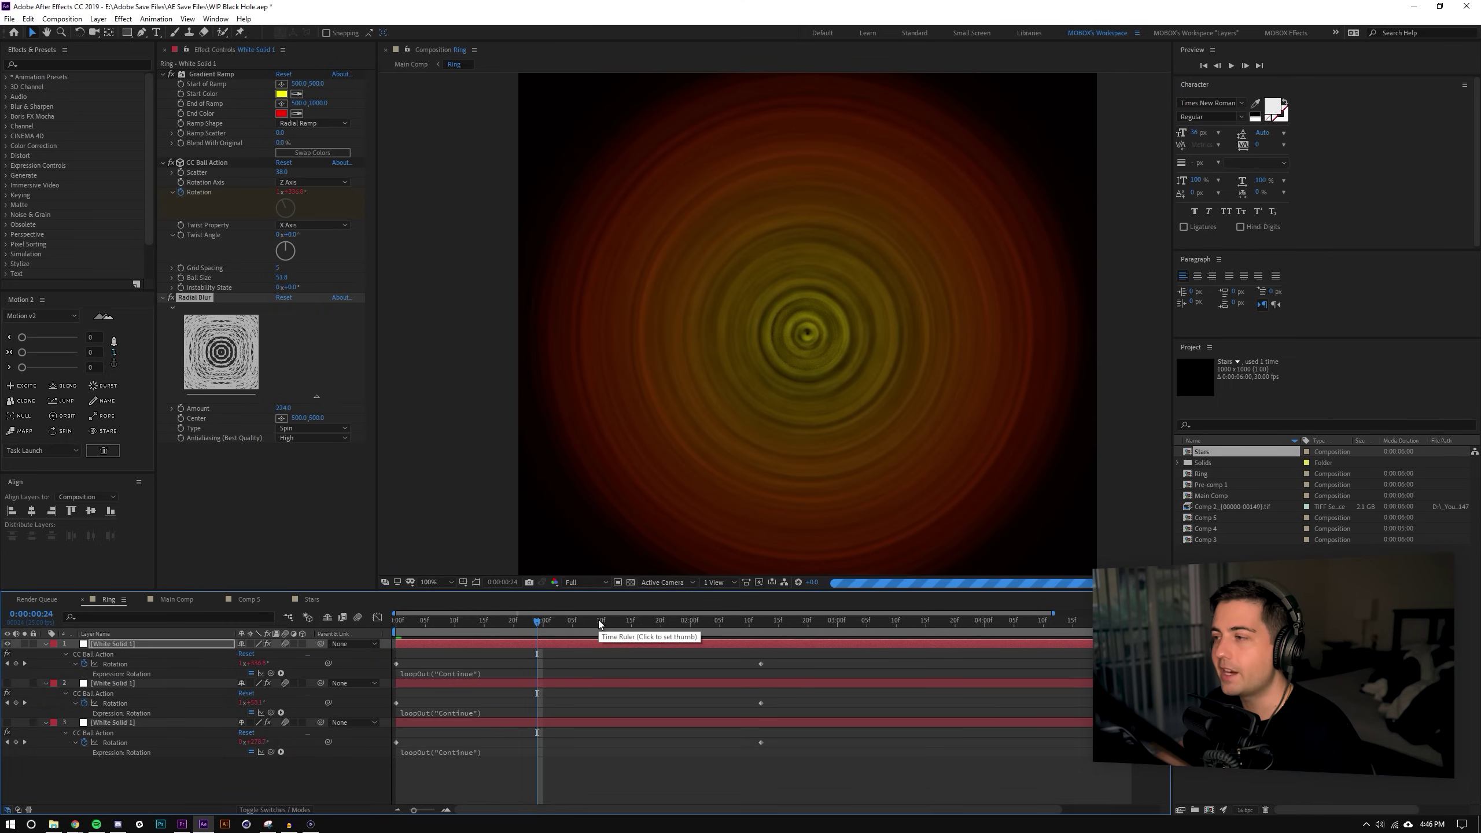
{"action": "left_click", "coordinate": [169, 297]}
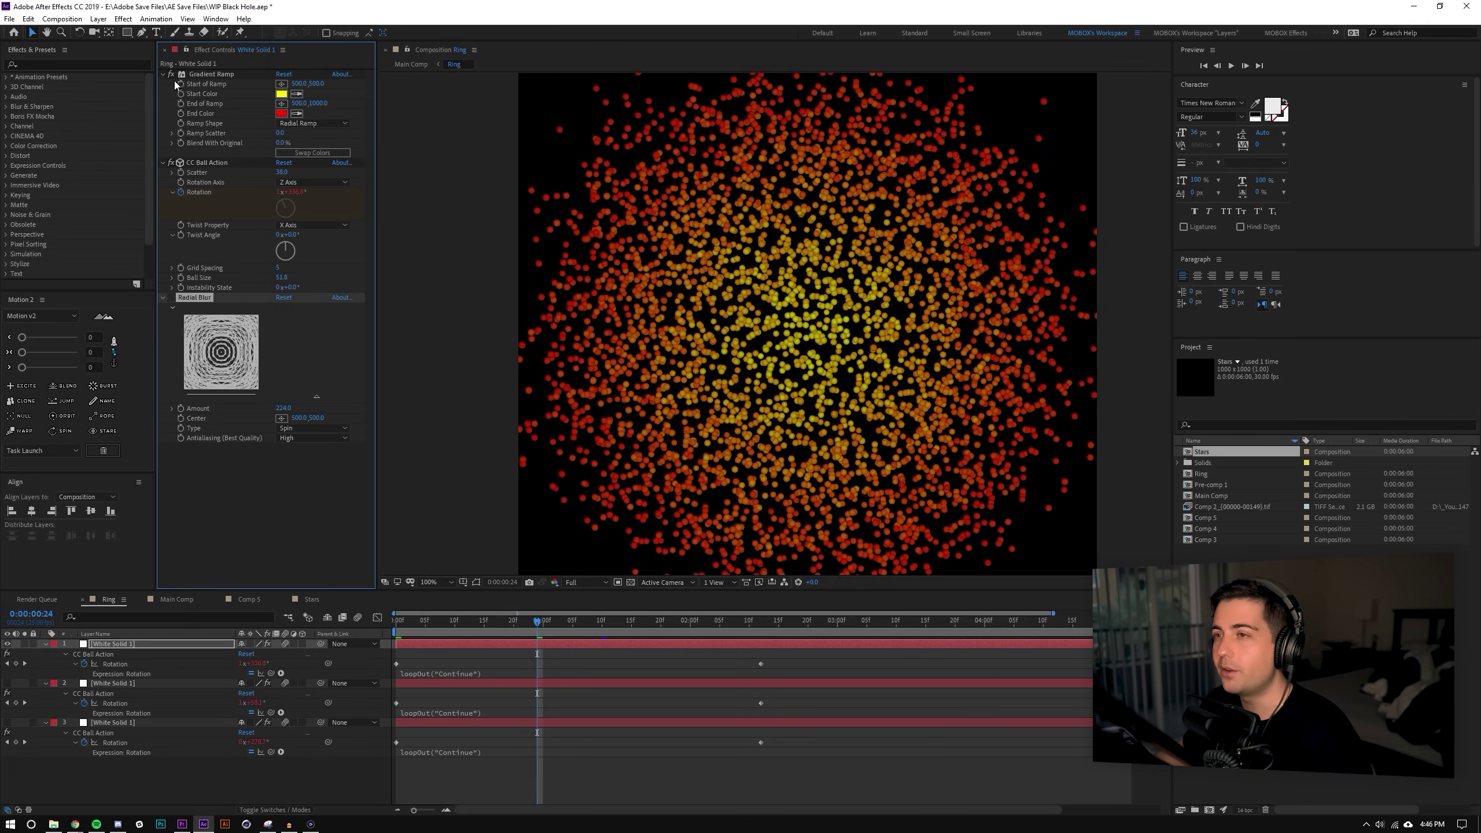
{"action": "mouse_move", "coordinate": [539, 620]}
{"action": "left_mouse_down"}
{"action": "mouse_move", "coordinate": [708, 619]}
{"action": "mouse_move", "coordinate": [513, 620]}
{"action": "left_mouse_up"}
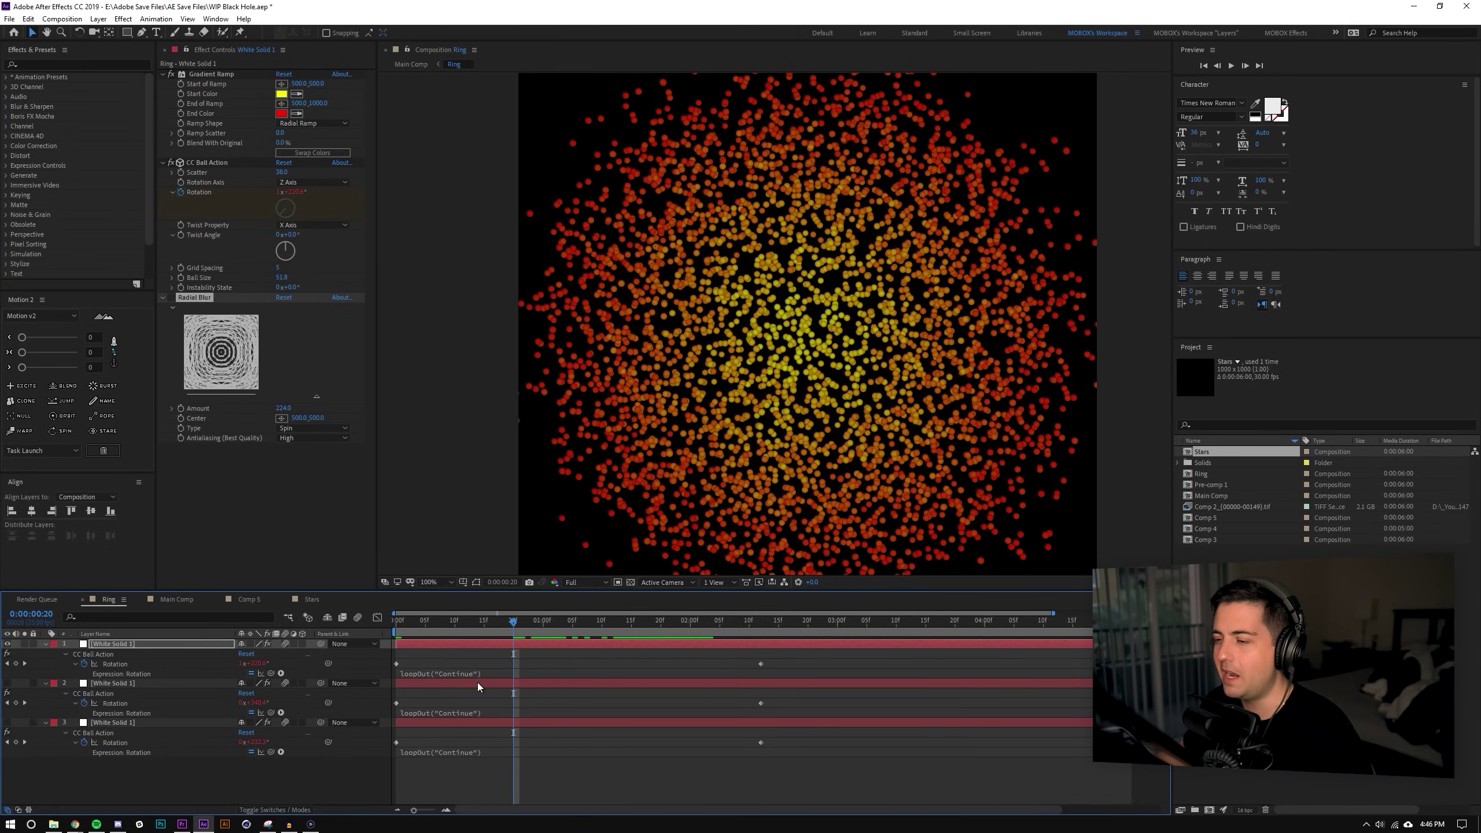
{"action": "key", "text": "k"}
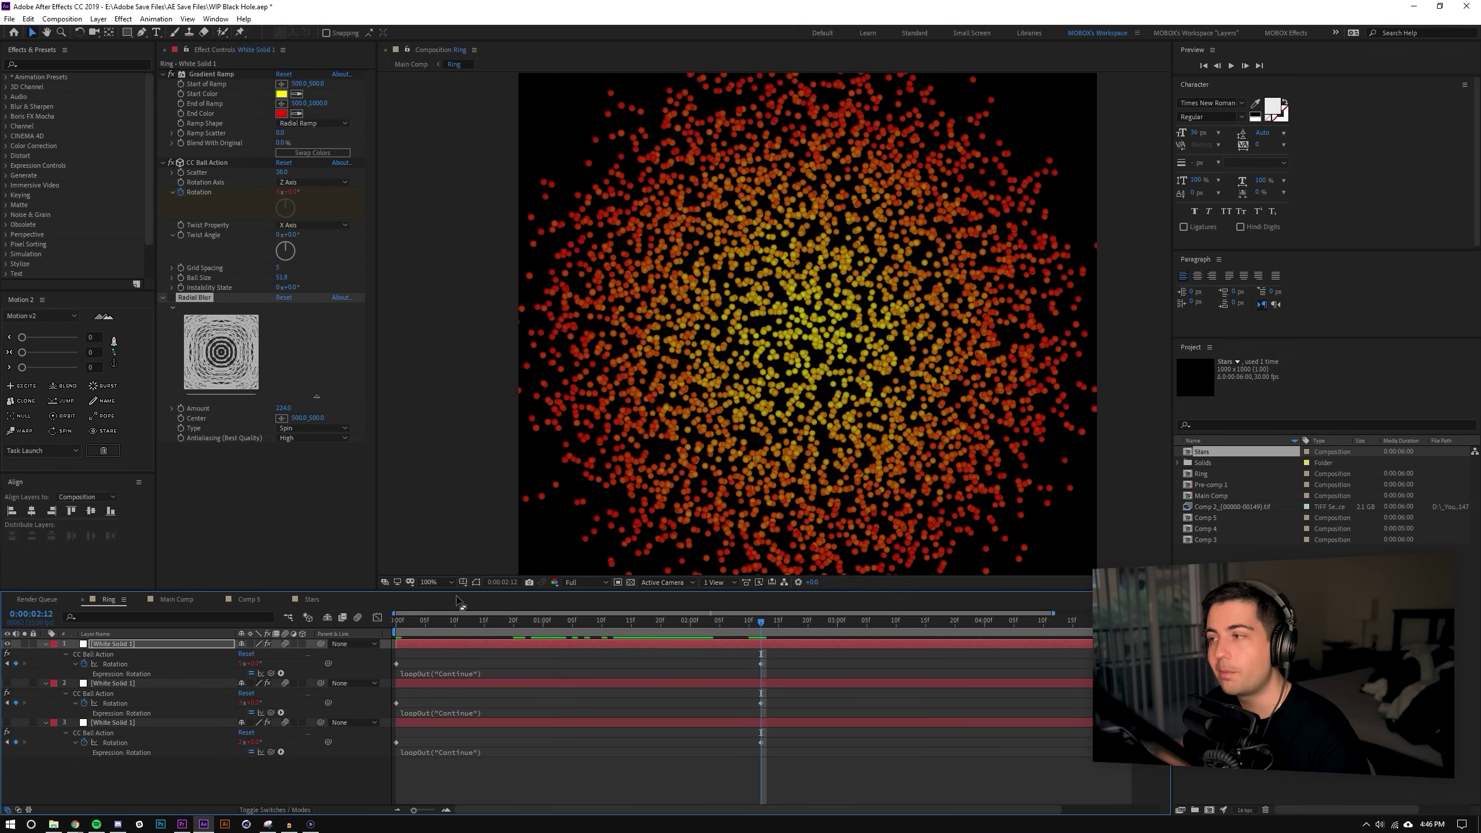
{"action": "left_click", "coordinate": [170, 297]}
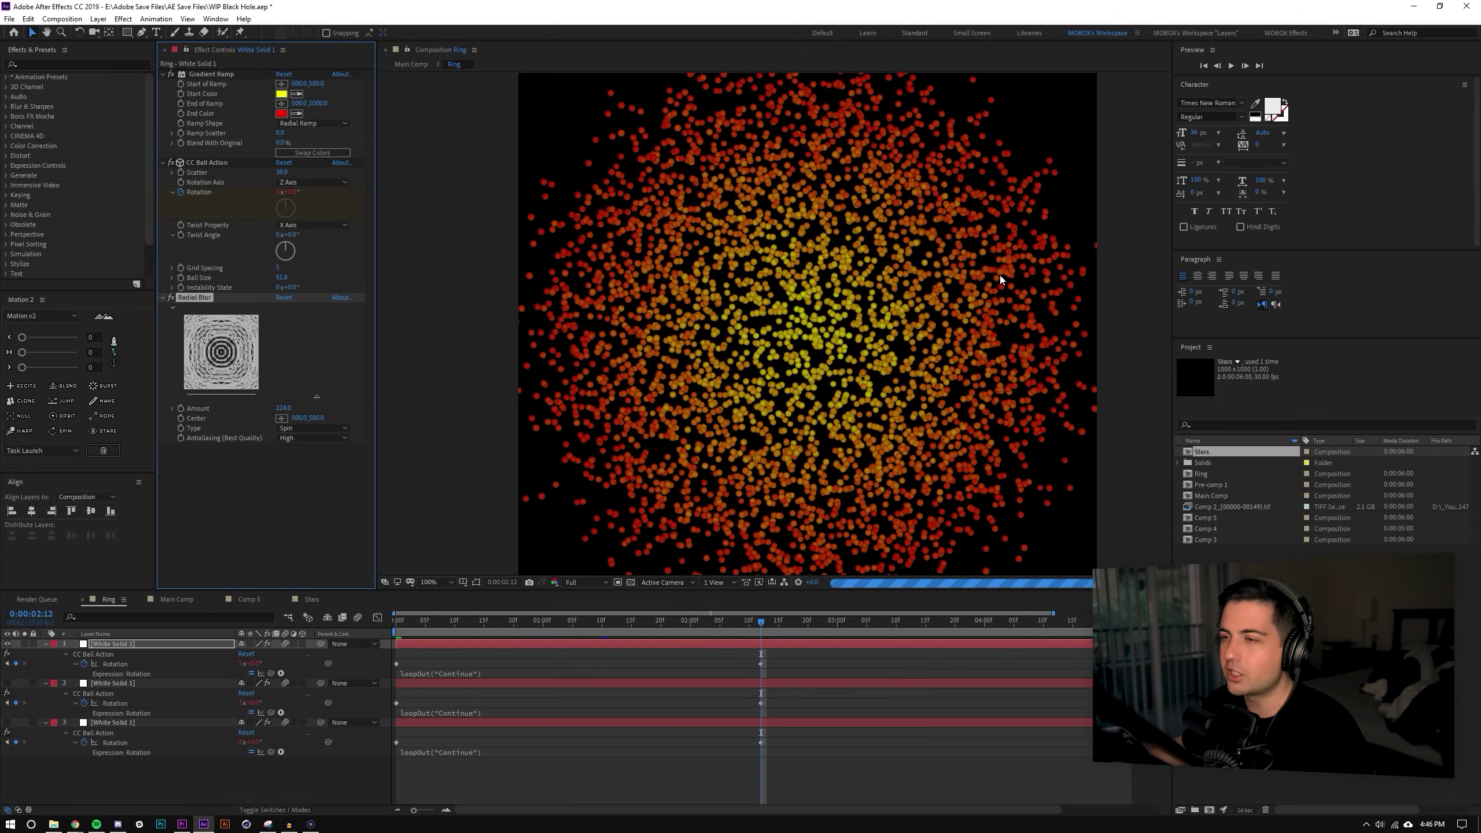
Show only the second White Solid layer and select it to examine its effect settings.
{"action": "left_click", "coordinate": [7, 643]}
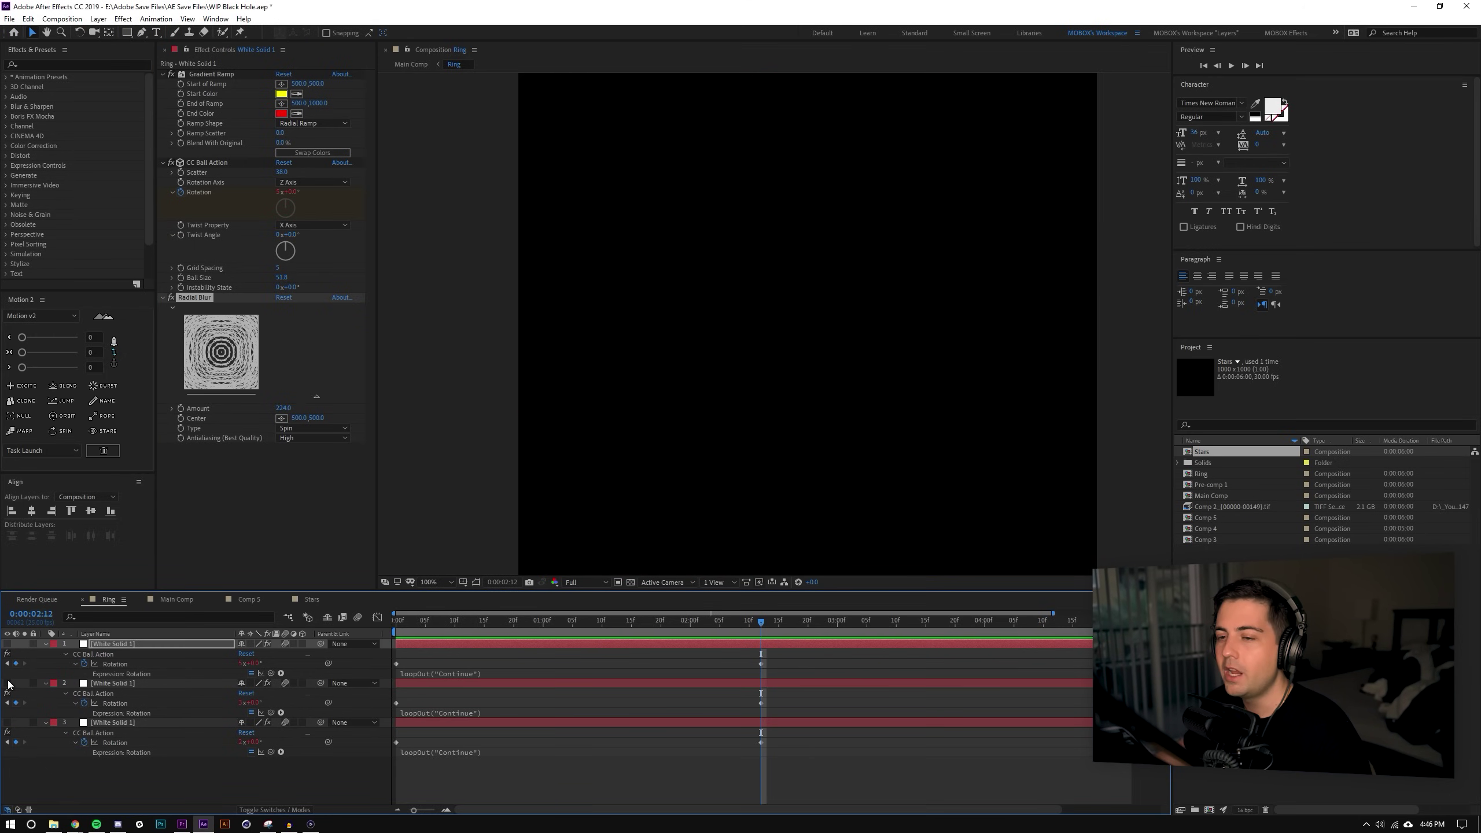
{"action": "left_click", "coordinate": [7, 682]}
{"action": "left_click", "coordinate": [130, 683]}
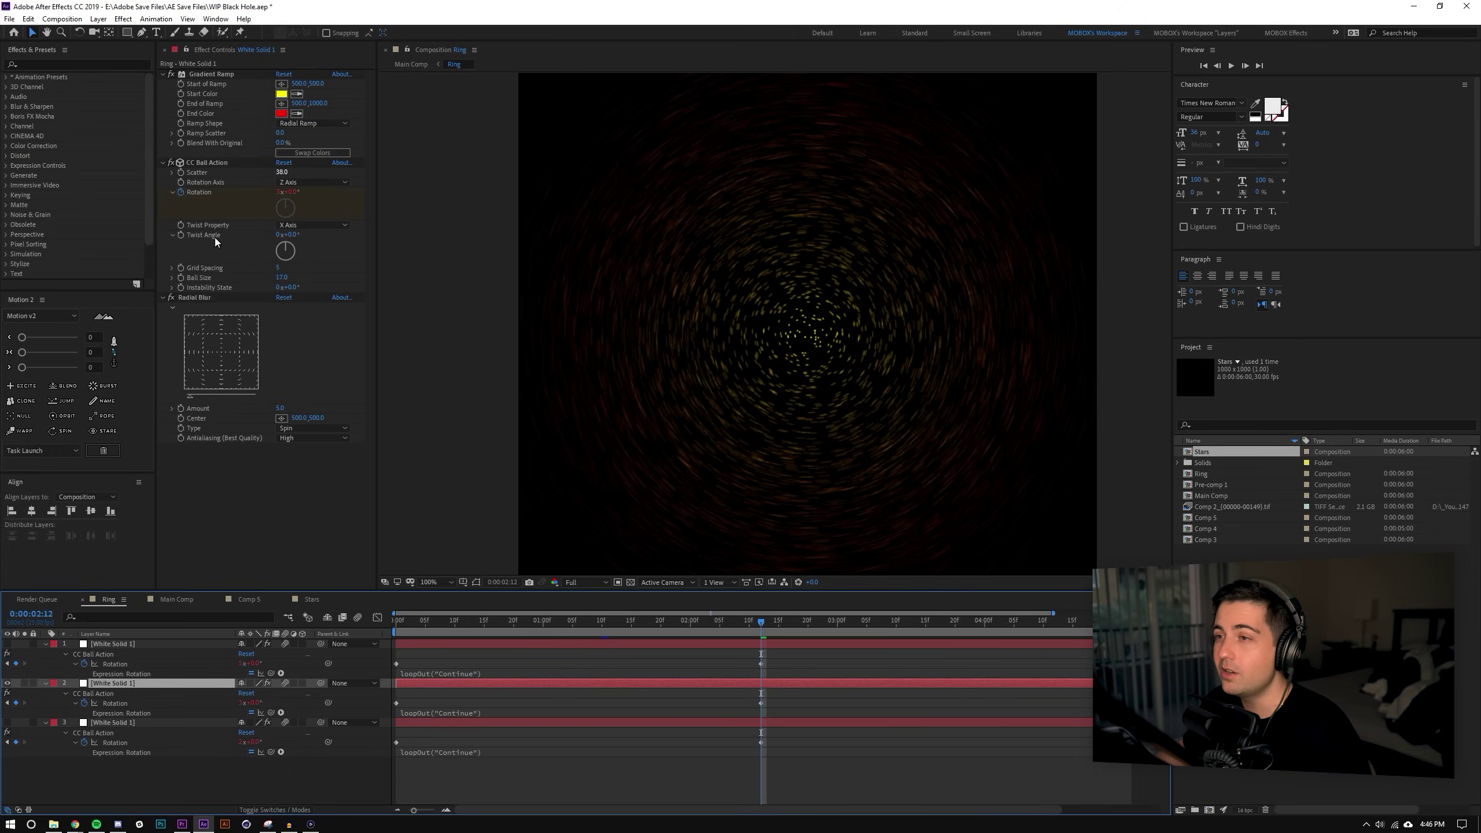
Show only the third White Solid layer and reveal its CC Ball Action settings.
{"action": "left_click", "coordinate": [7, 683]}
{"action": "left_click", "coordinate": [7, 722]}
{"action": "left_click", "coordinate": [123, 722]}
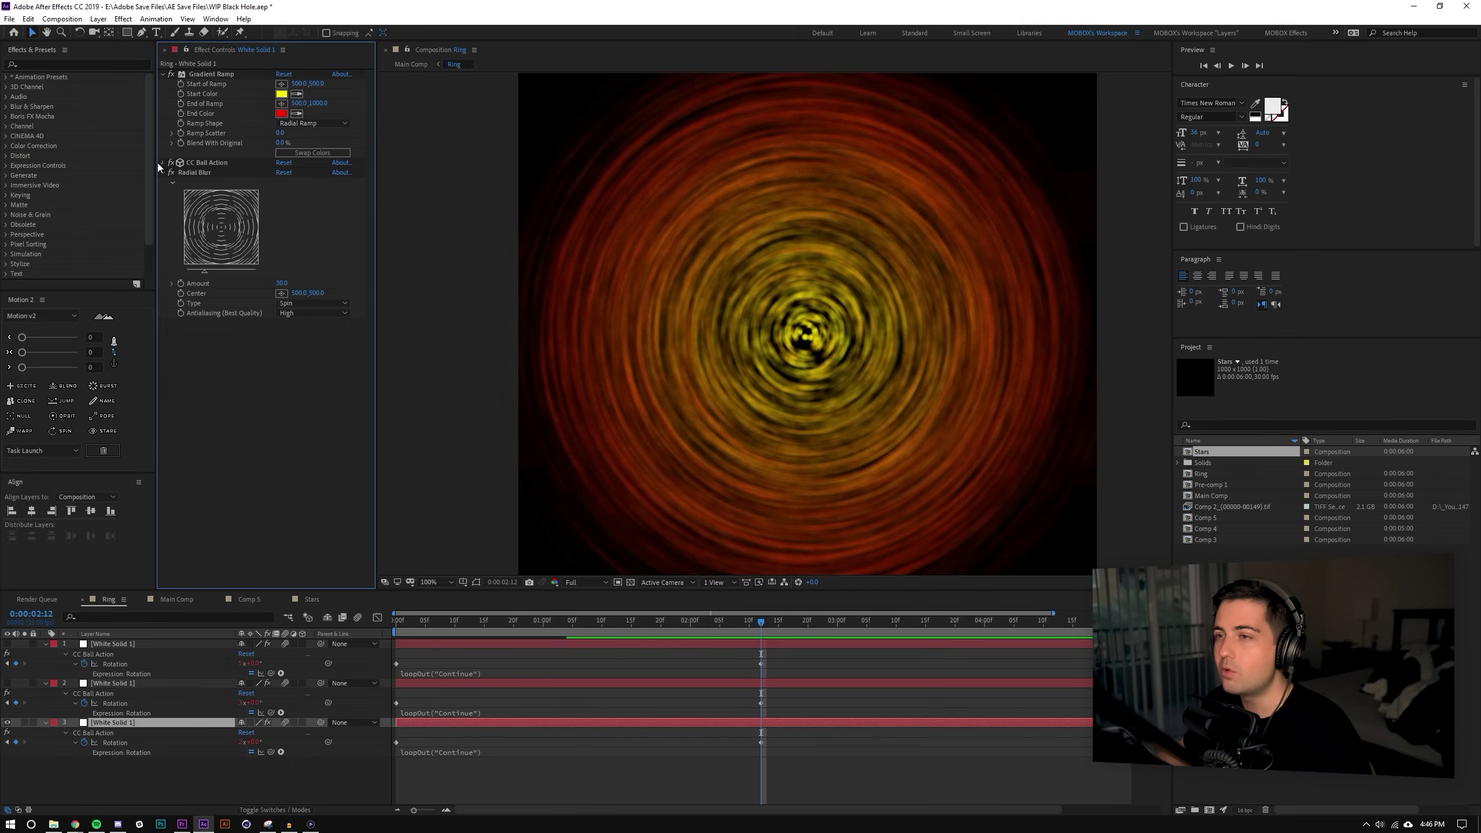
{"action": "left_click", "coordinate": [160, 162]}
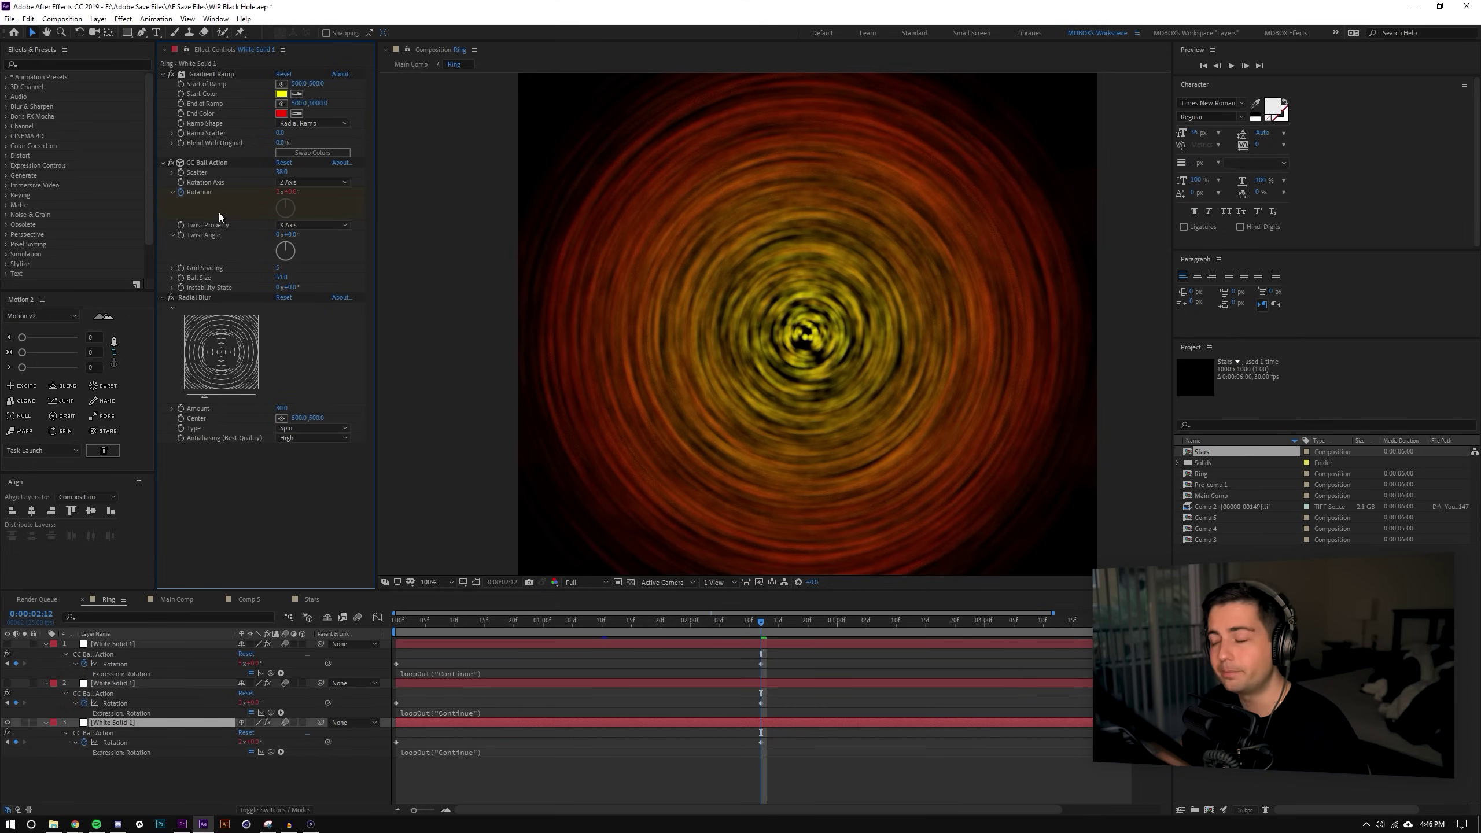
Make all three White Solid layers visible and preview the ring from the first frame at Quarter resolution.
{"action": "left_click", "coordinate": [7, 644]}
{"action": "left_click", "coordinate": [600, 582]}
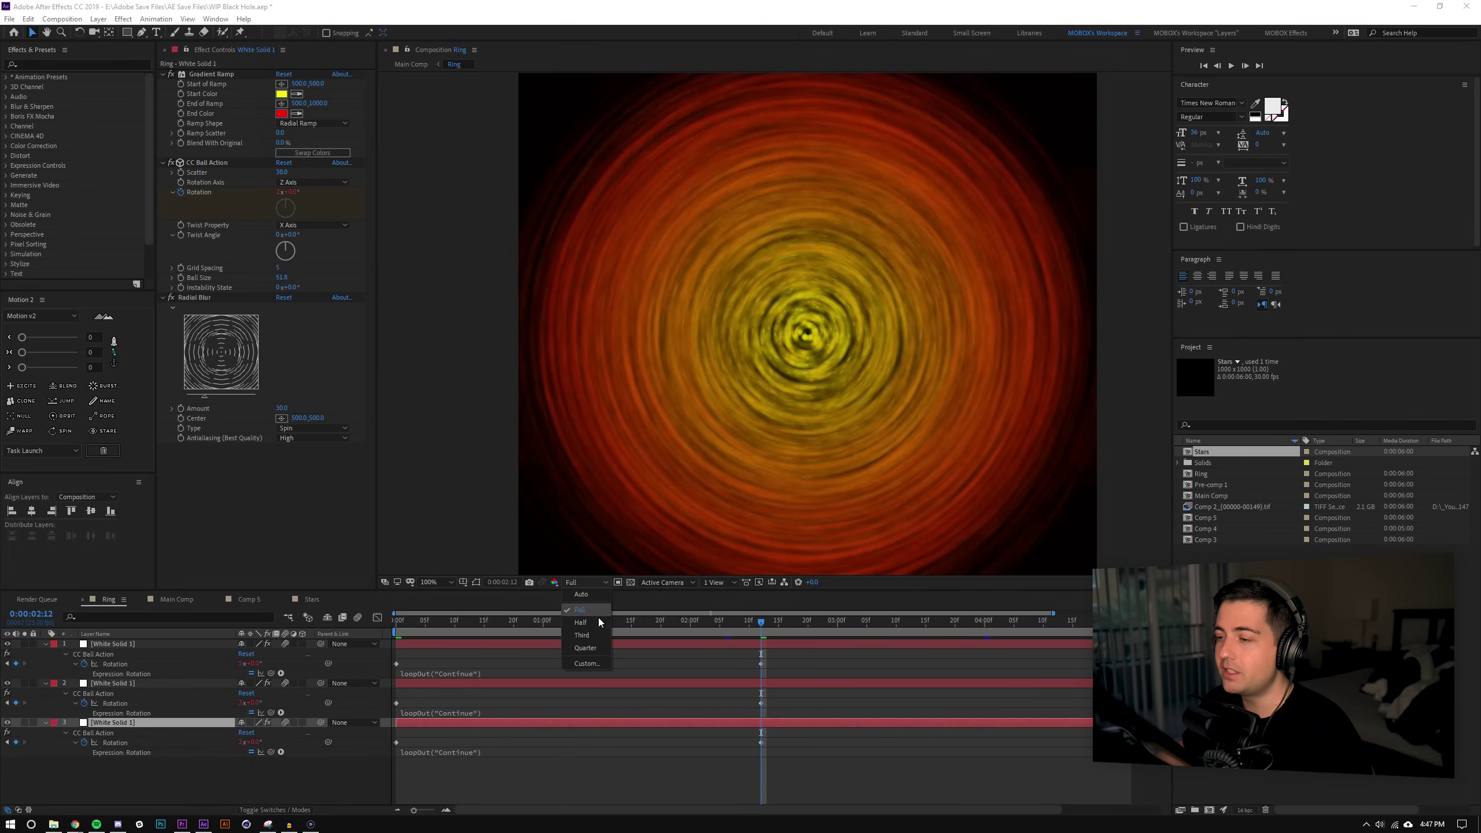
{"action": "left_click", "coordinate": [585, 649]}
{"action": "key", "text": "Home"}
{"action": "key", "text": "space"}
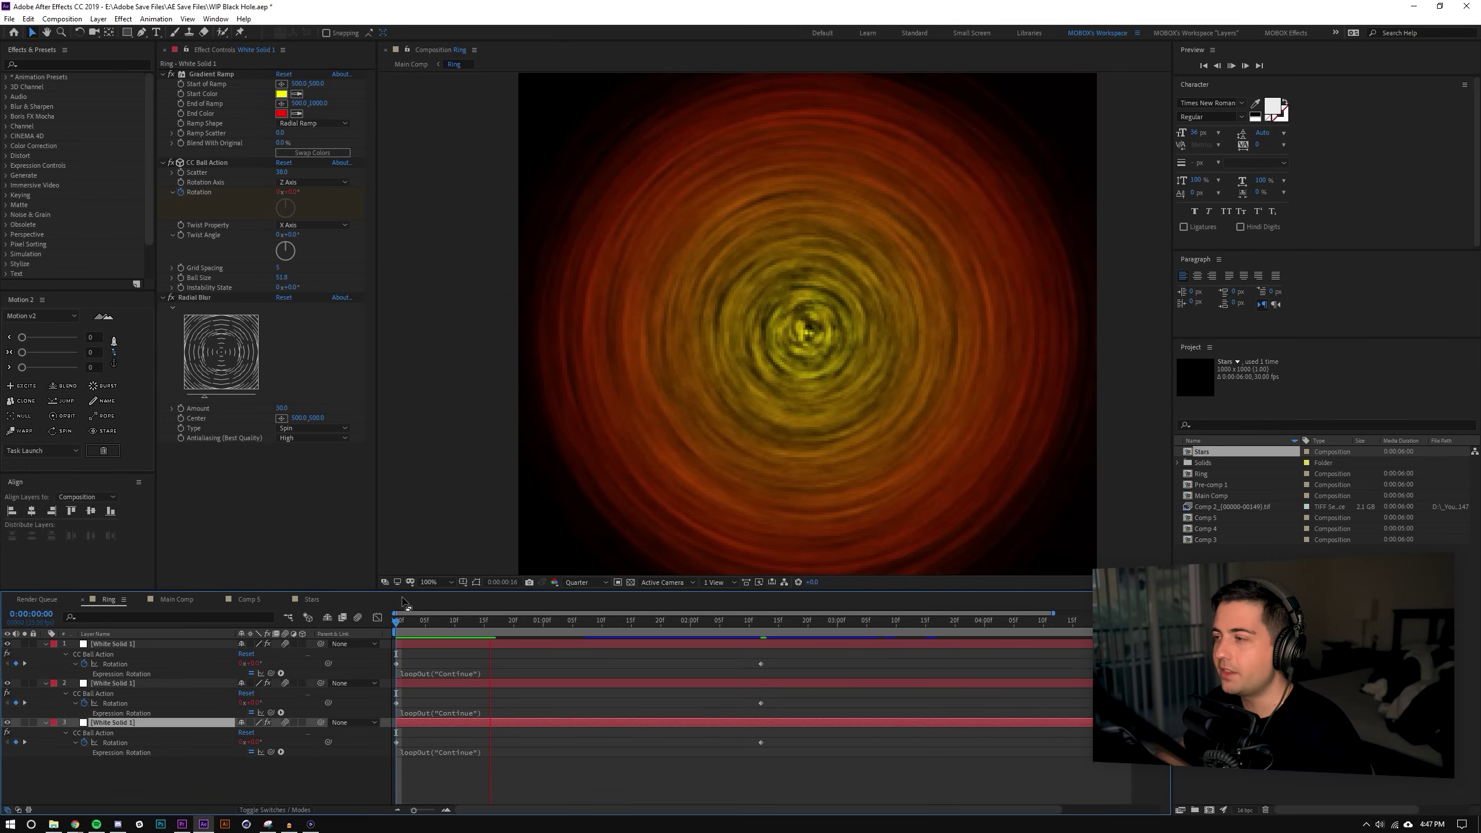
{"action": "key", "text": "space"}
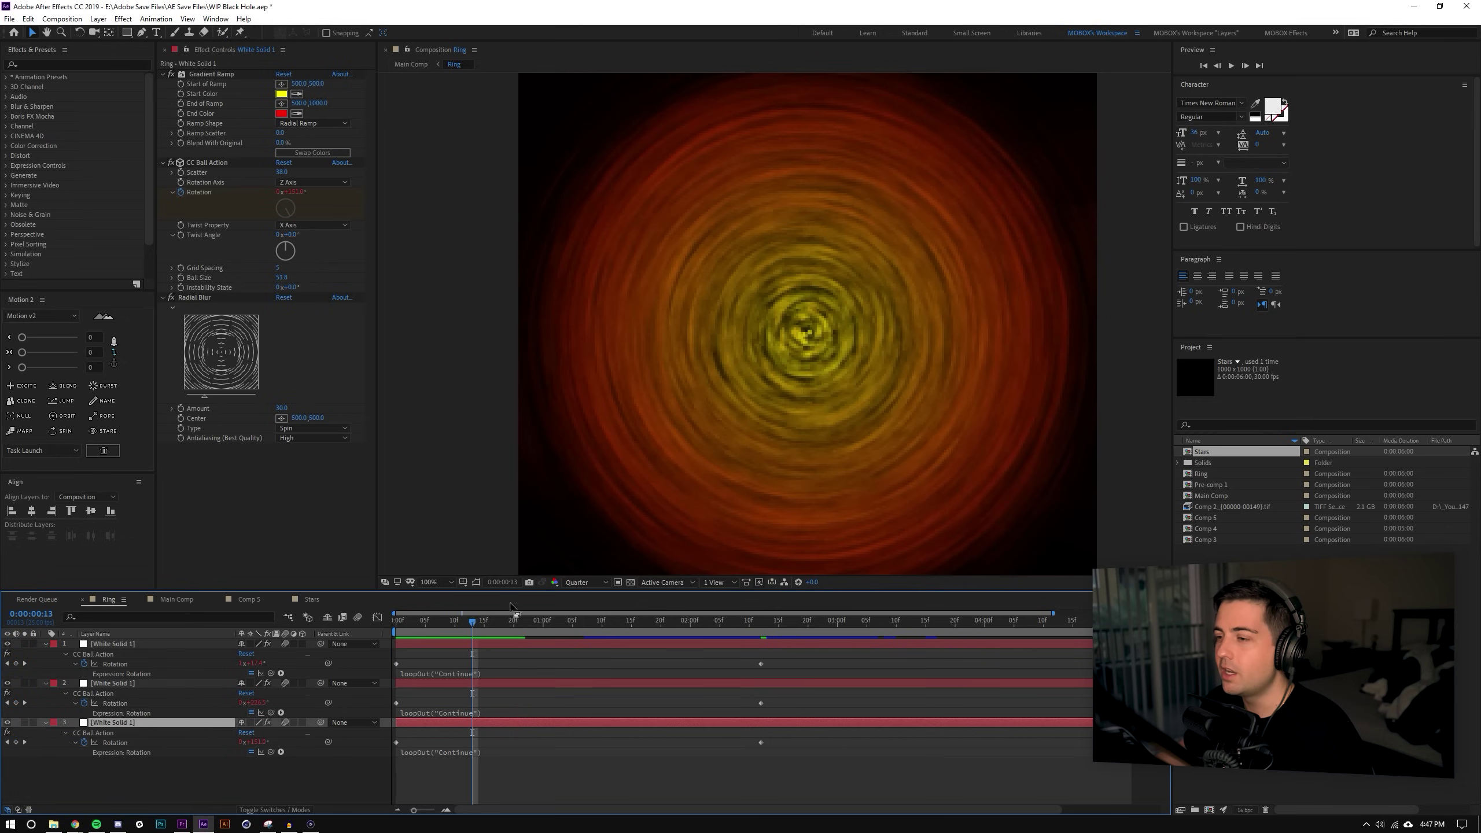
Set the viewer resolution to Full and return to the first frame.
{"action": "left_click", "coordinate": [588, 582]}
{"action": "left_click", "coordinate": [593, 611]}
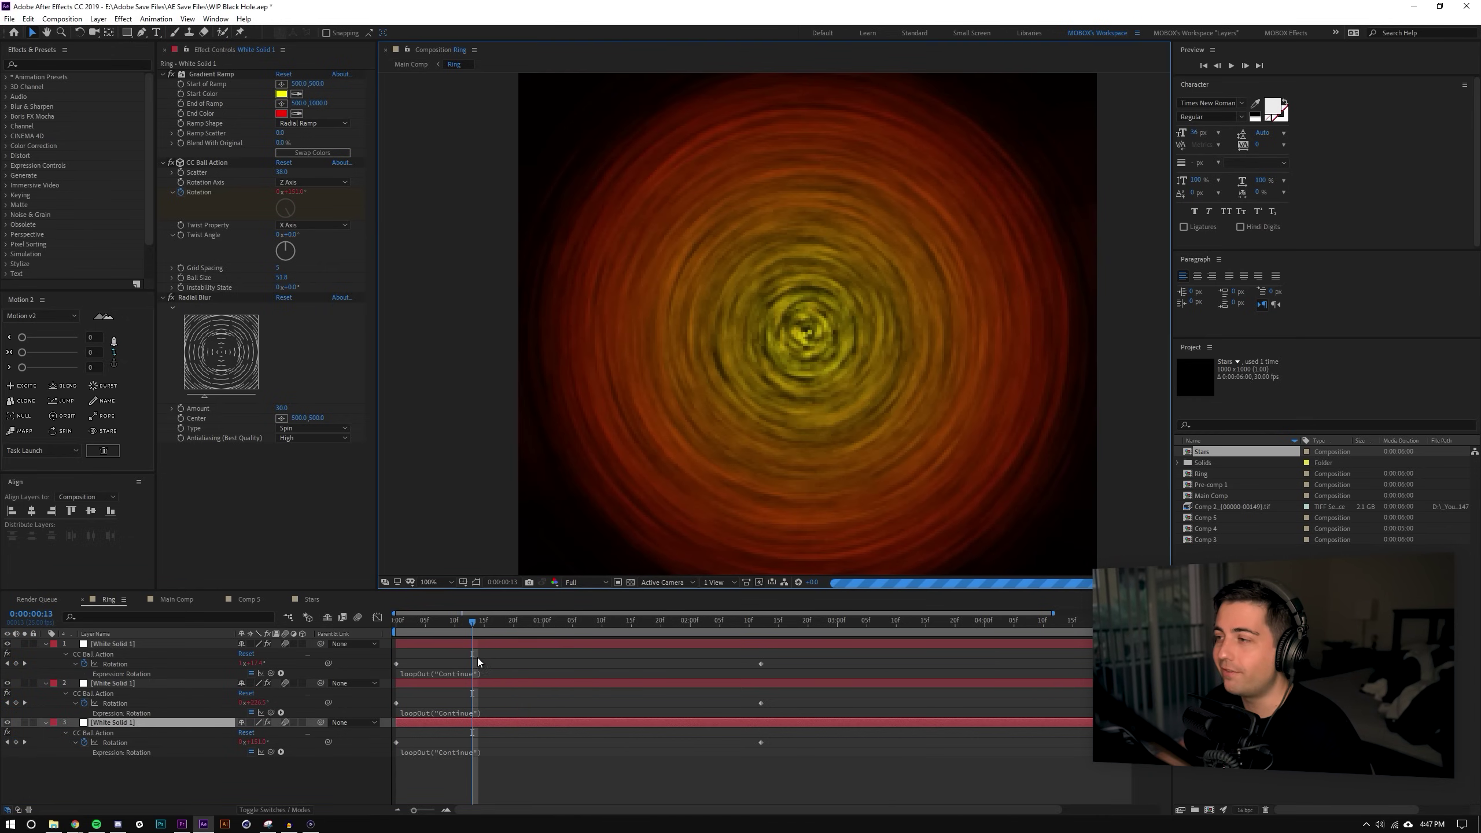
{"action": "key", "text": "Home"}
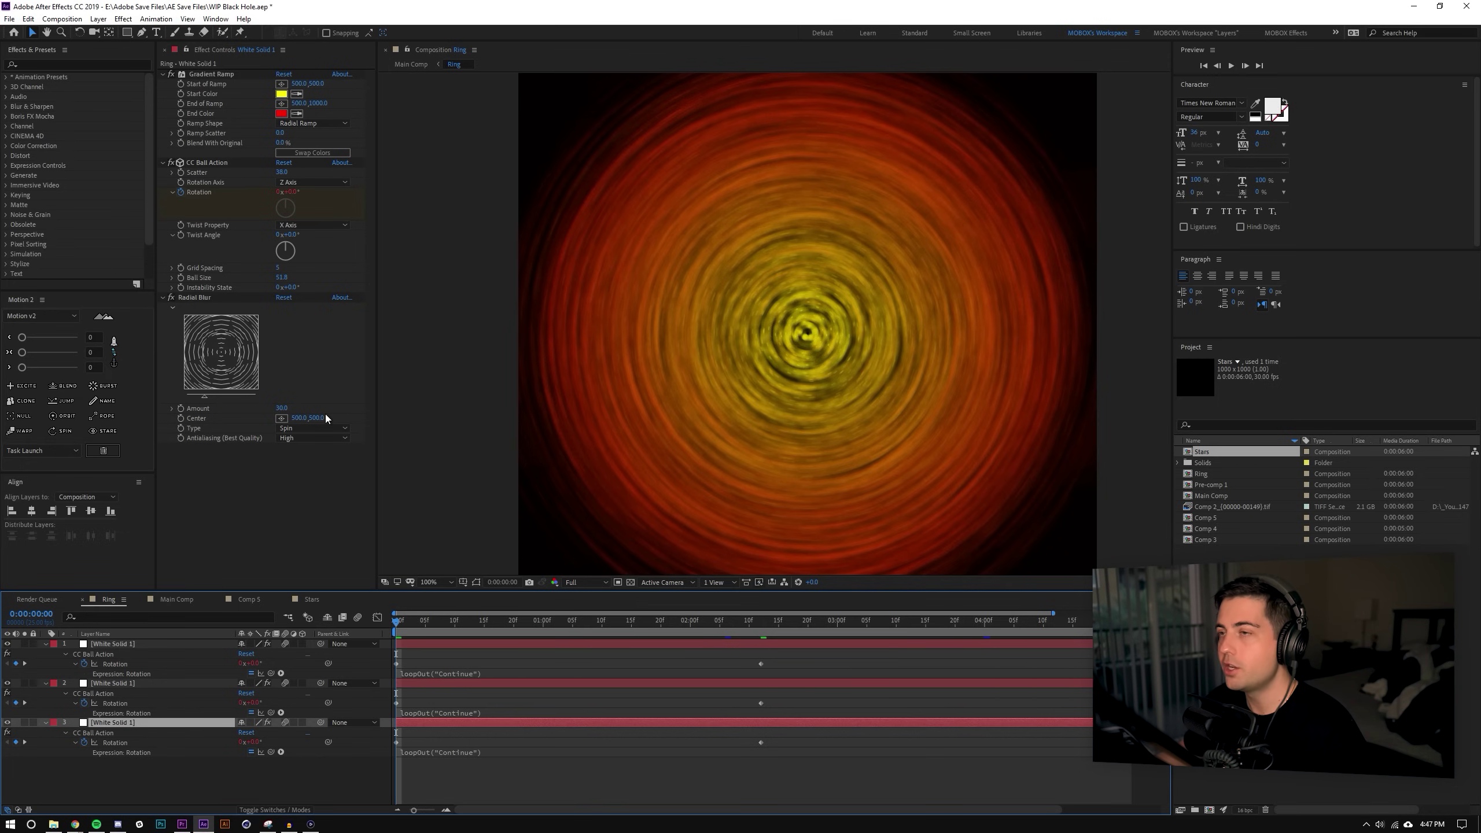
Review the available 3D renderers in the Ring composition's settings.
{"action": "left_click", "coordinate": [80, 23]}
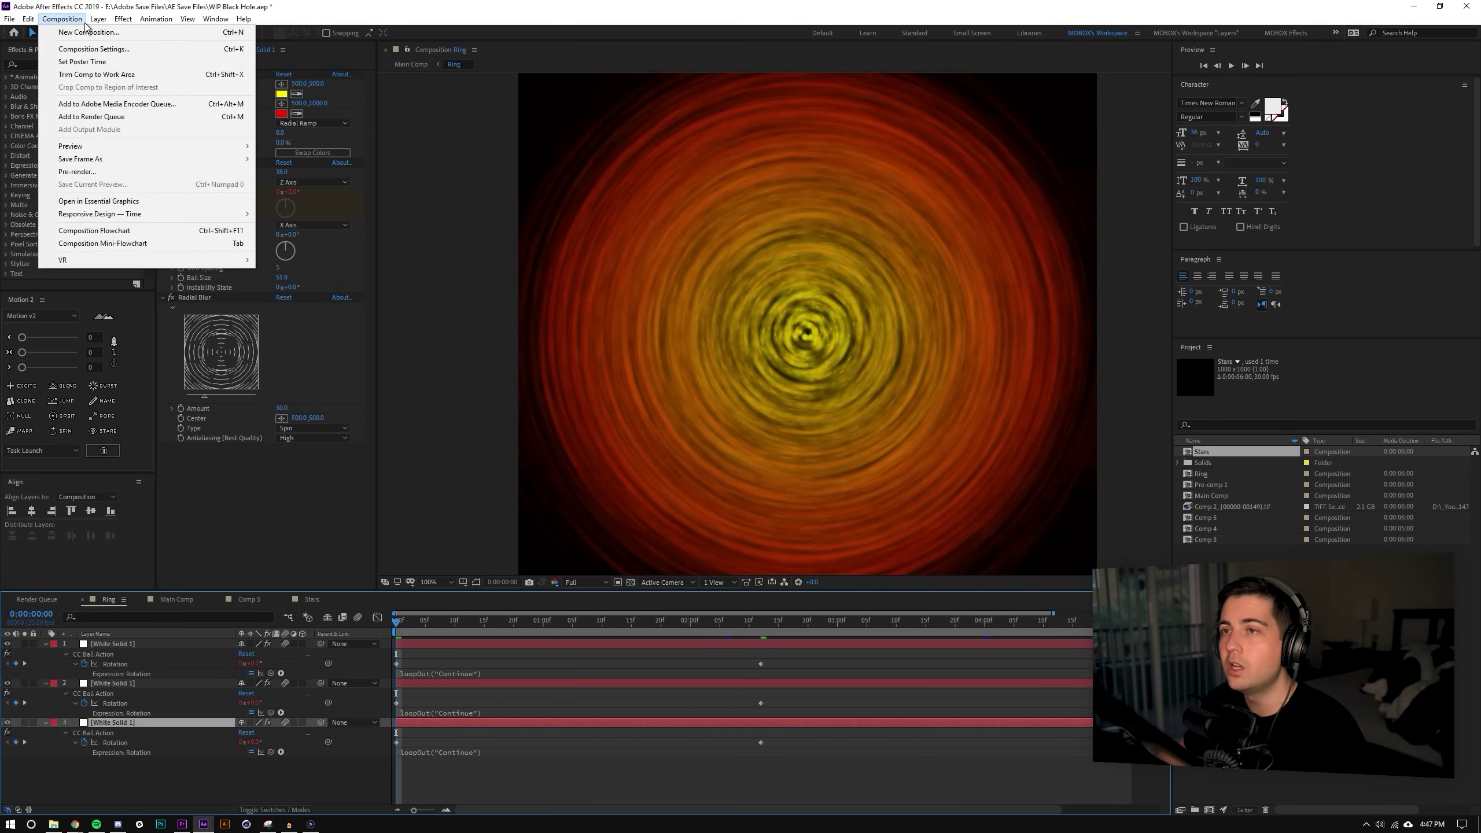
{"action": "left_click", "coordinate": [88, 50]}
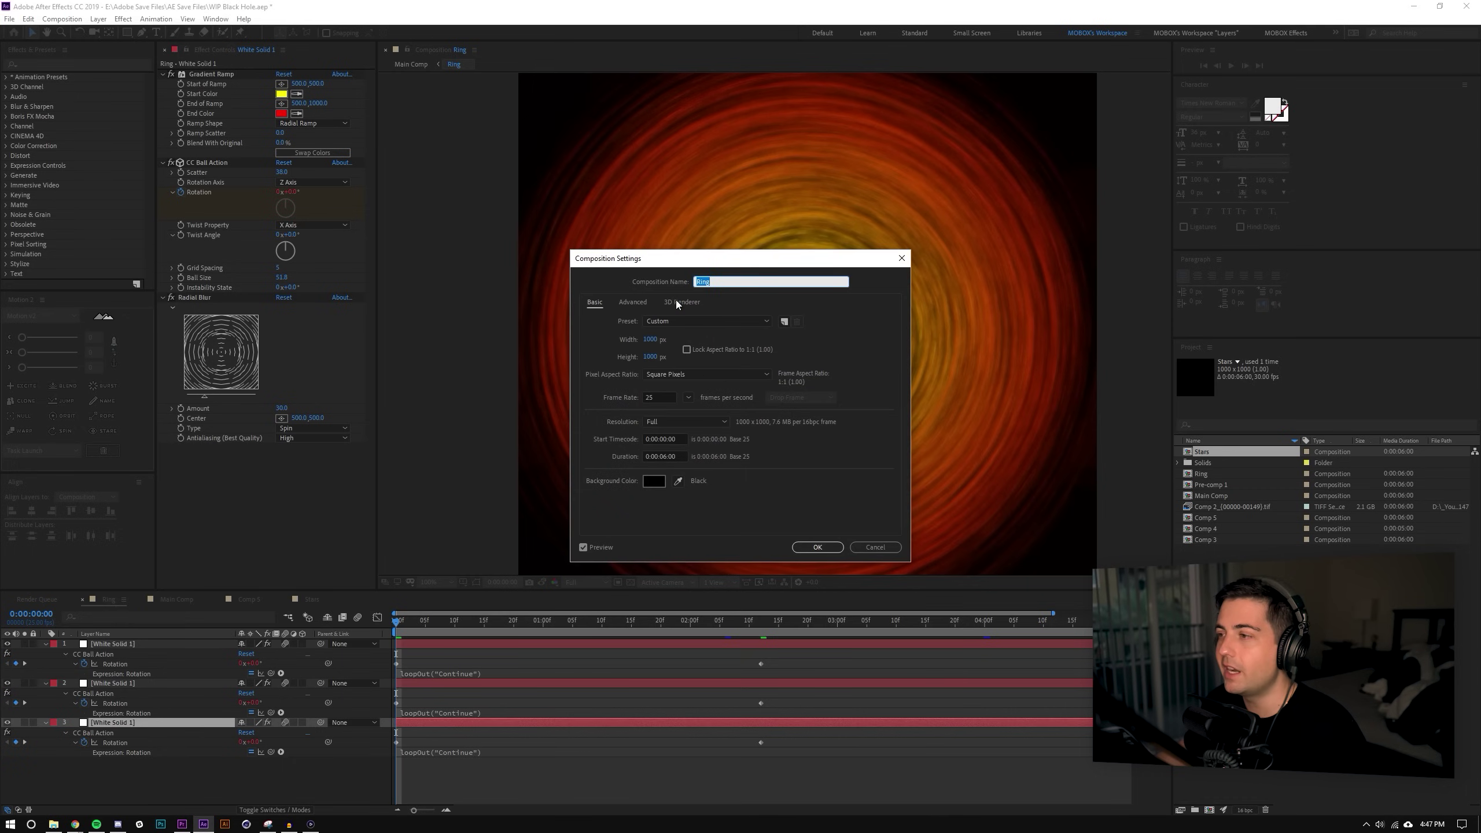
{"action": "left_click", "coordinate": [677, 302]}
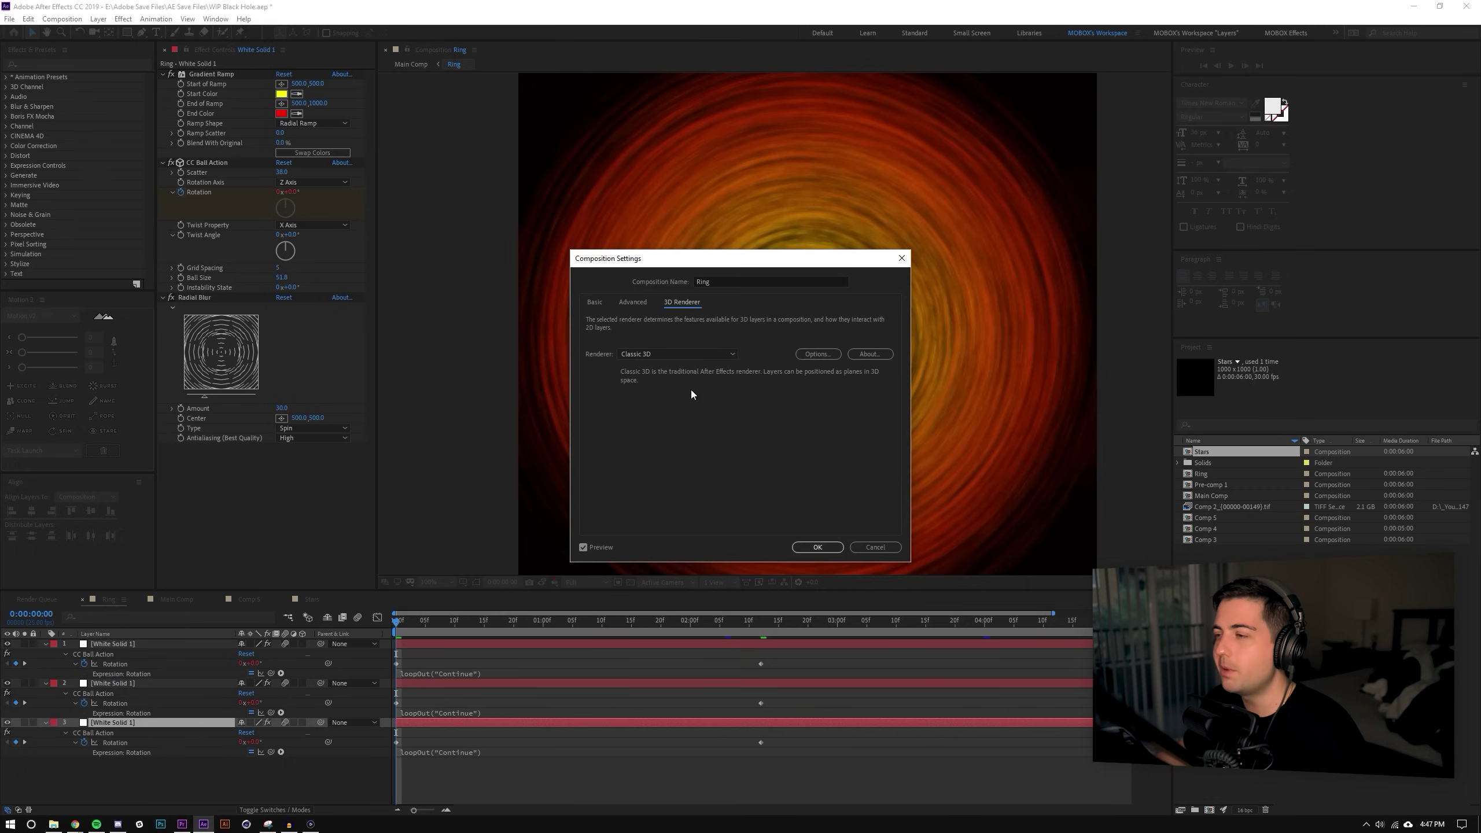
{"action": "left_click", "coordinate": [689, 355]}
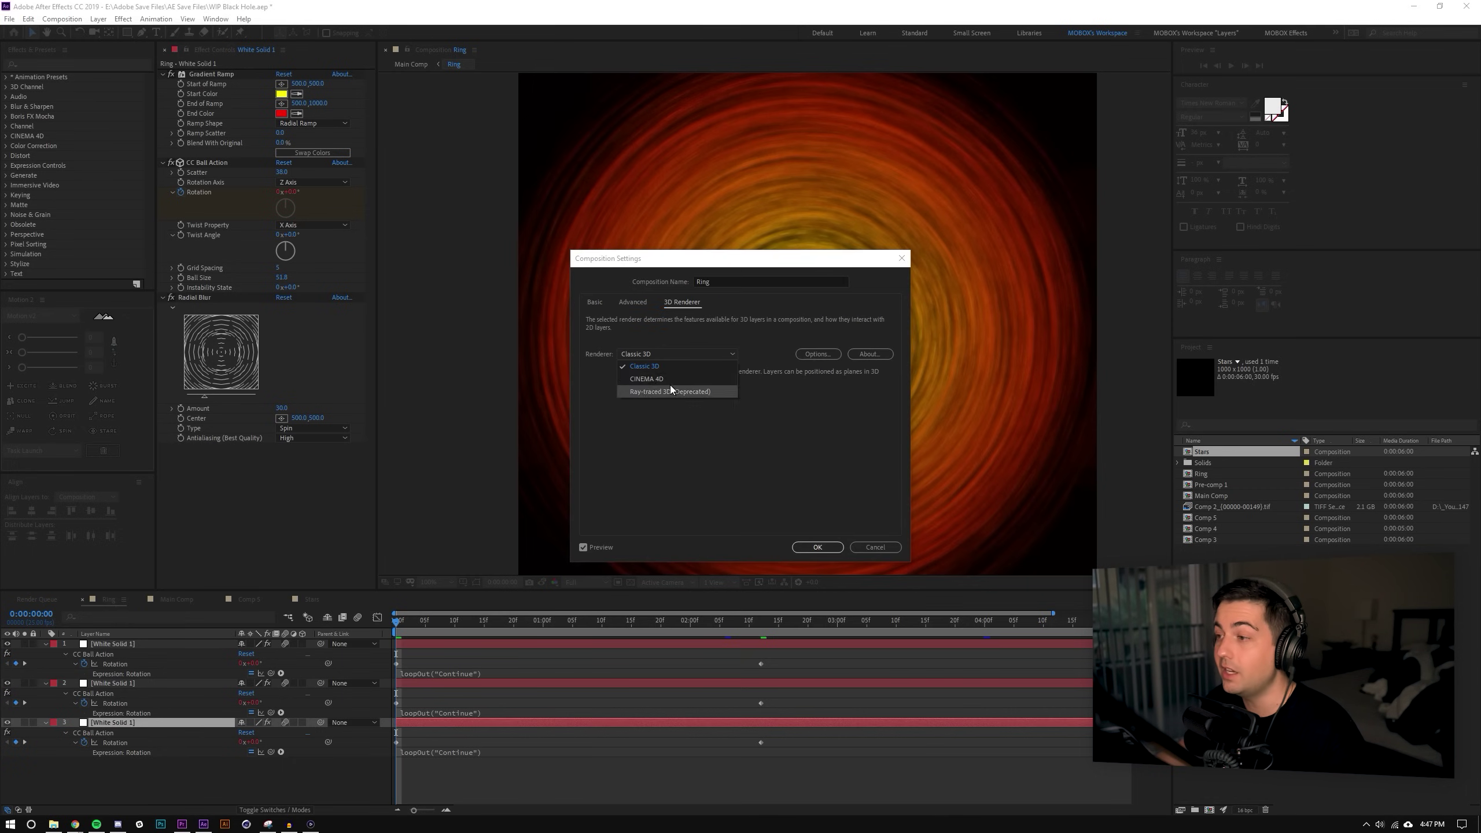
{"action": "left_click", "coordinate": [713, 394]}
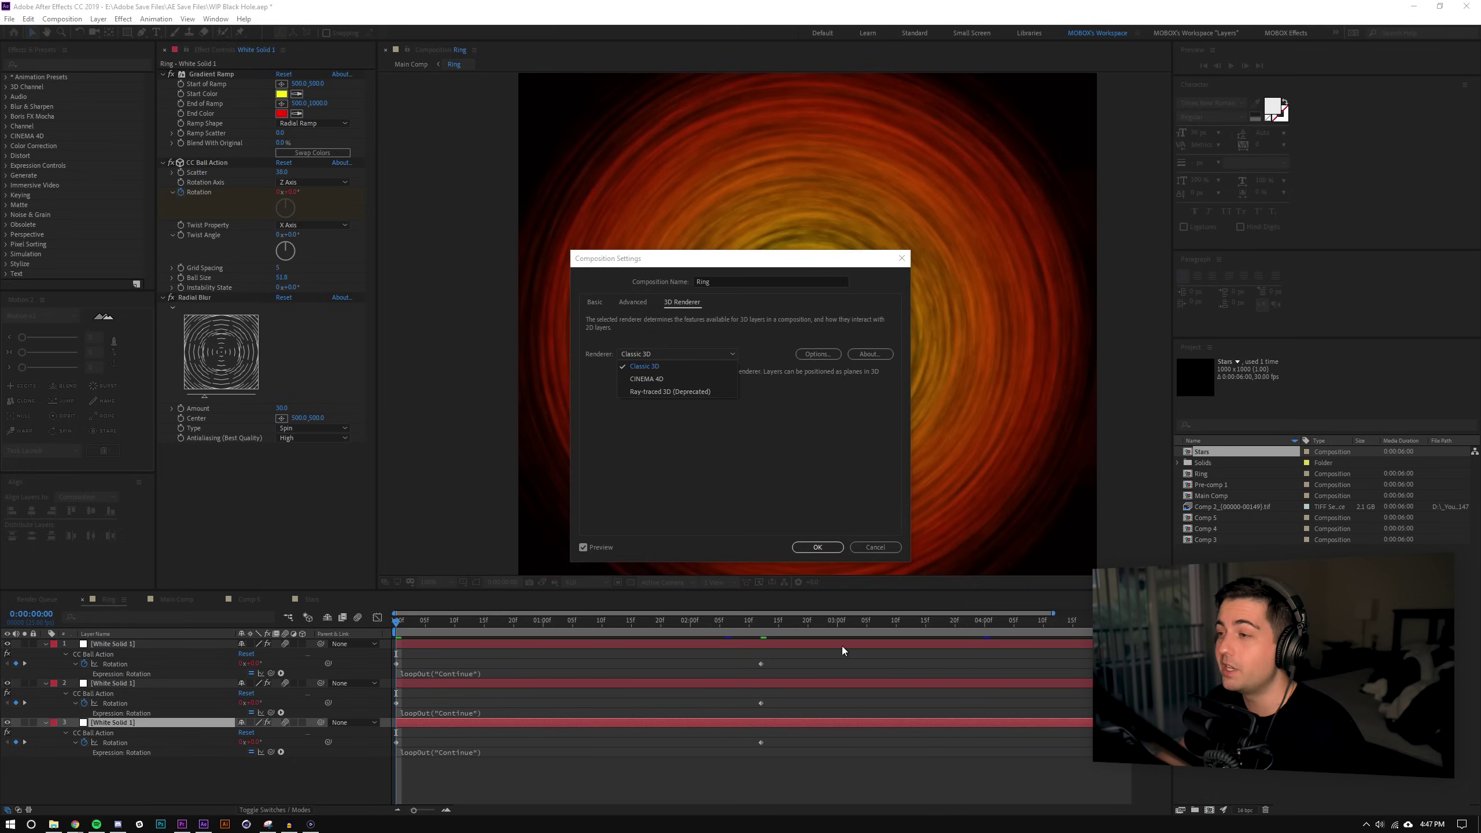
{"action": "left_click", "coordinate": [817, 547]}
In Main Comp at frame 22, reveal the rotation properties of the Ring - 1 and Ring - 2 layers.
{"action": "left_click_drag", "start_coordinate": [397, 621], "coordinate": [525, 620]}
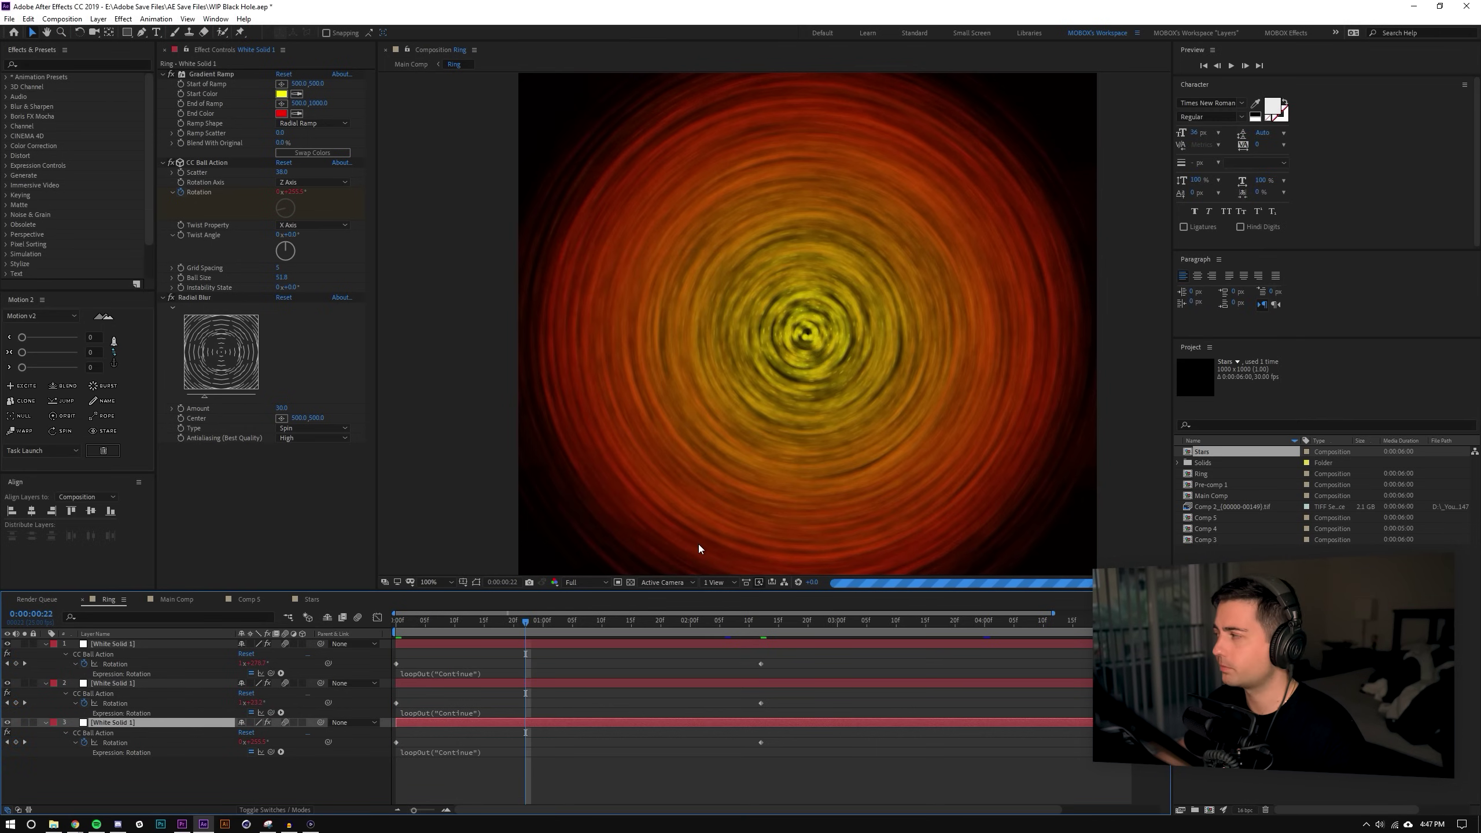
{"action": "left_click", "coordinate": [184, 600]}
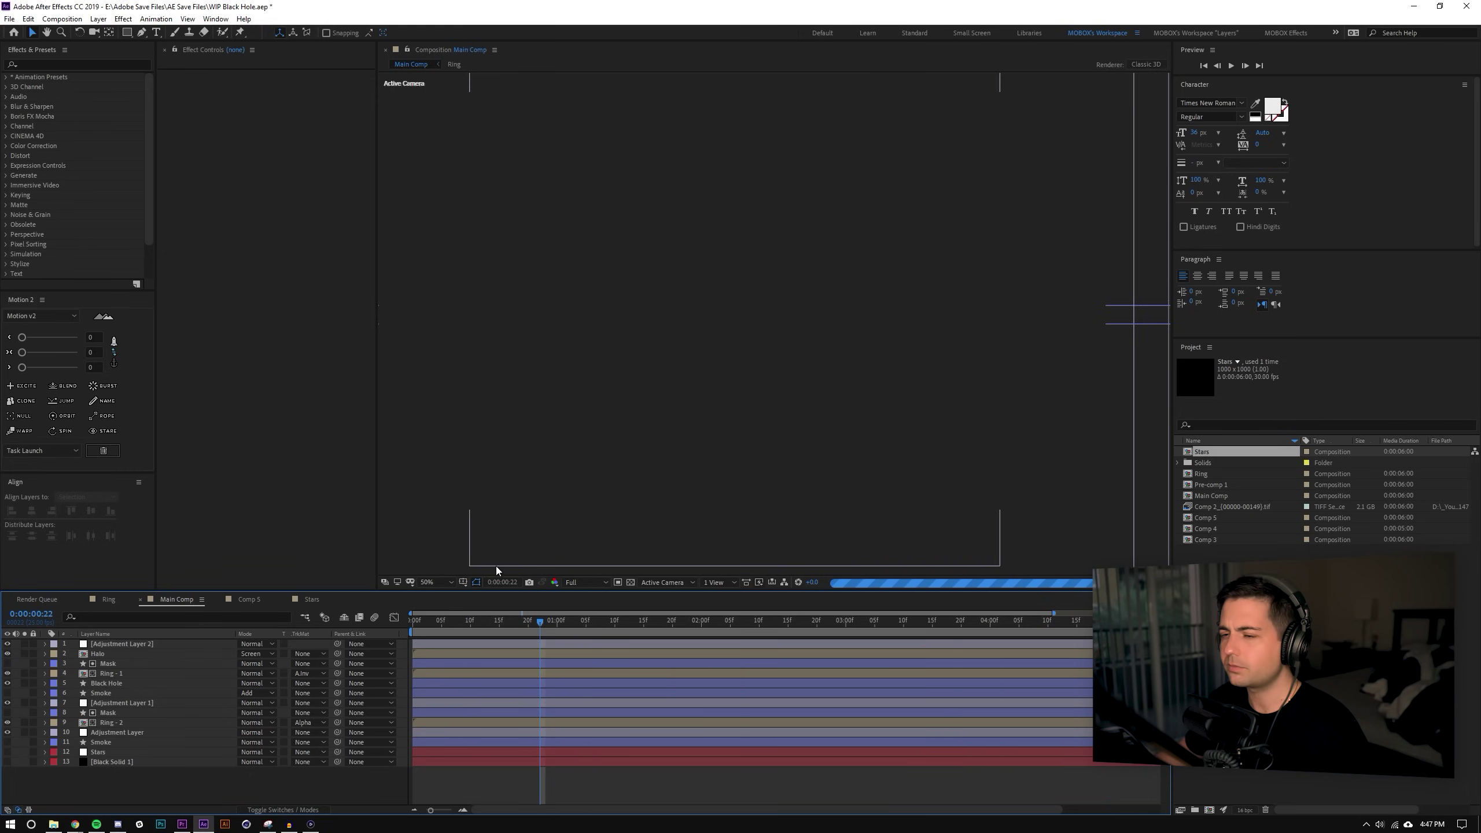
{"action": "left_click", "coordinate": [115, 674]}
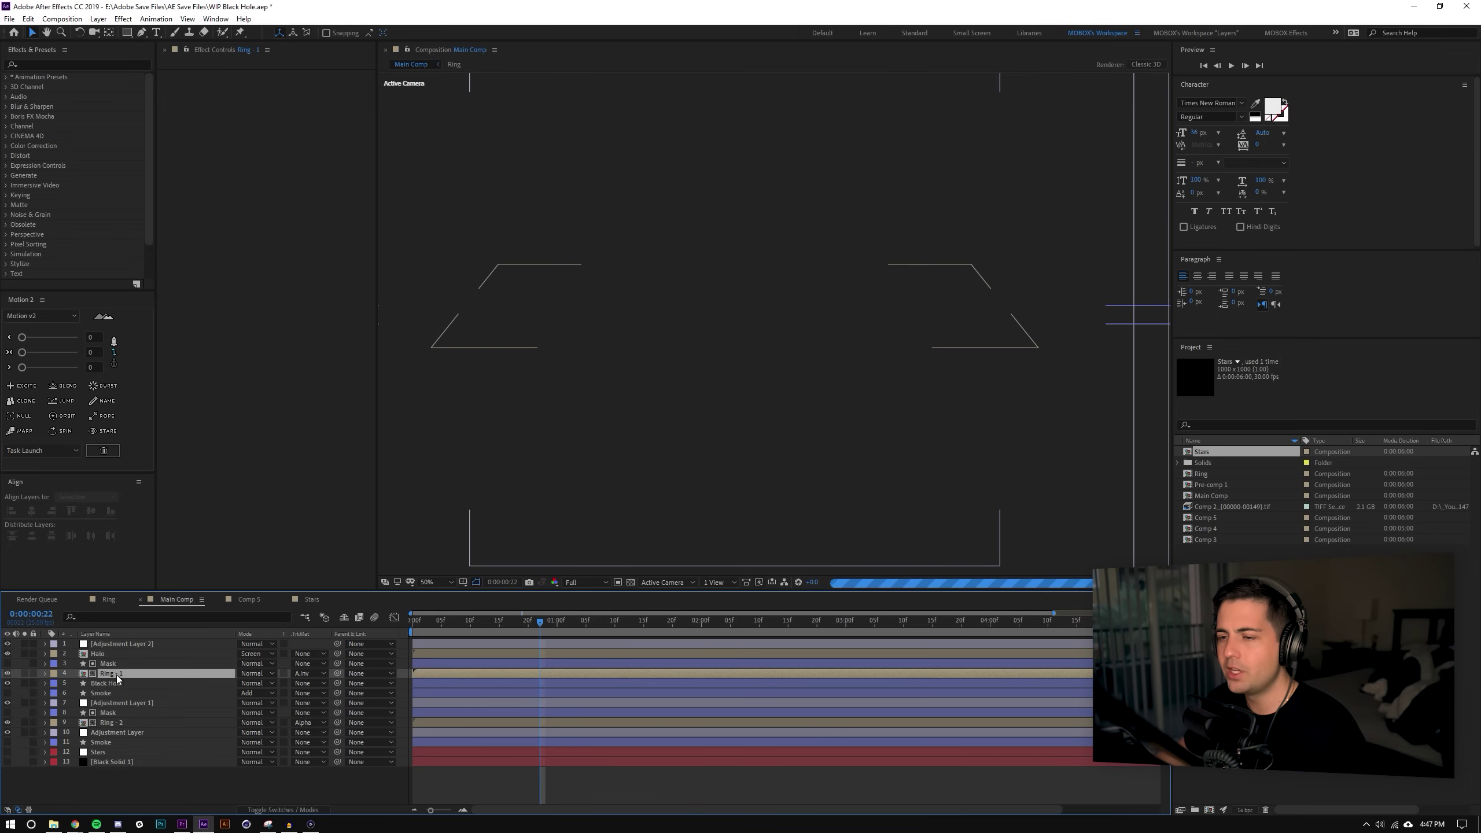
{"action": "left_click", "coordinate": [116, 723], "text": "ctrl"}
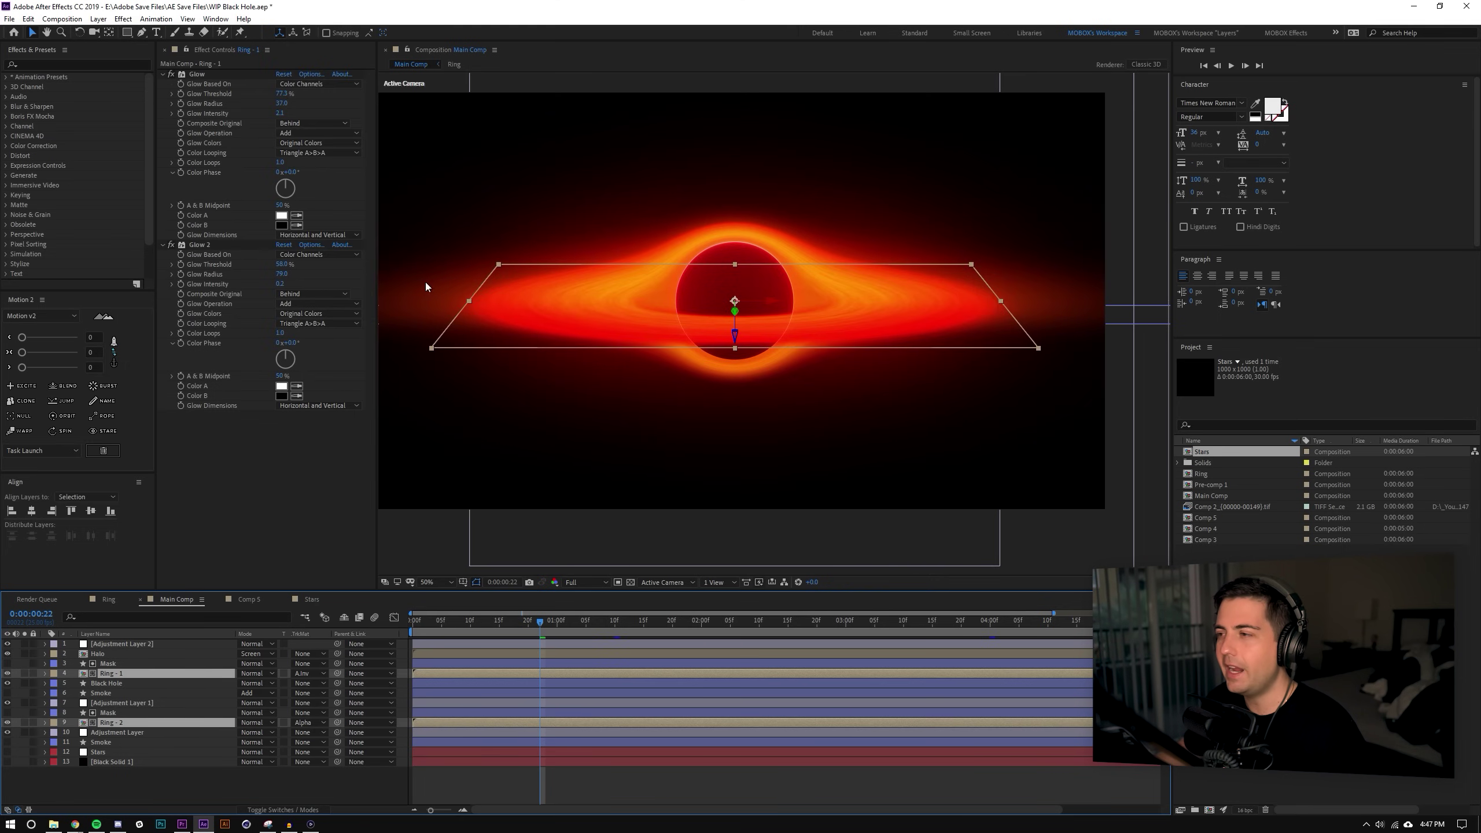
{"action": "left_click", "coordinate": [294, 808]}
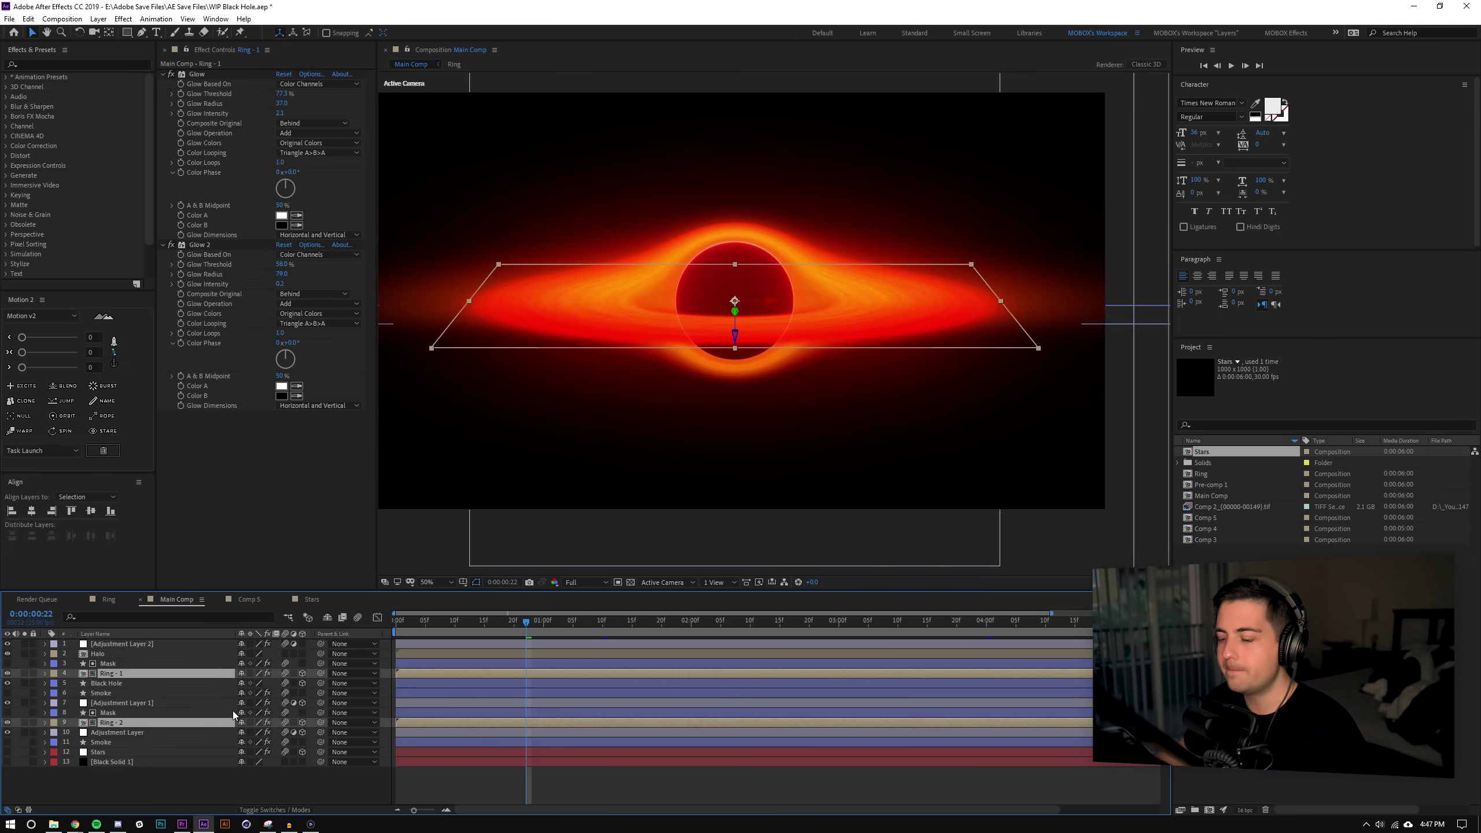
{"action": "key", "text": "r"}
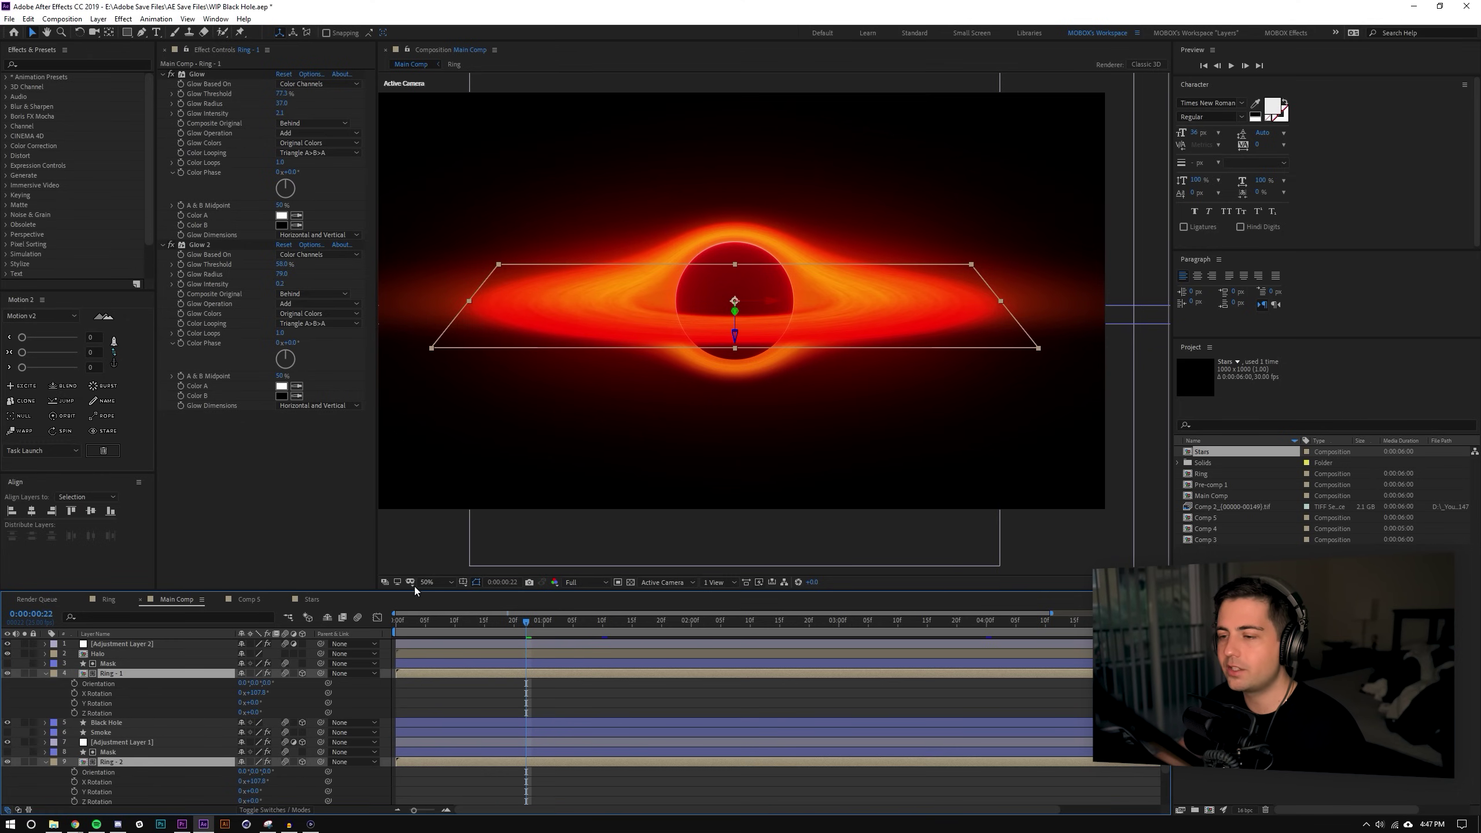
{"action": "left_click_drag", "start_coordinate": [402, 591], "coordinate": [408, 535]}
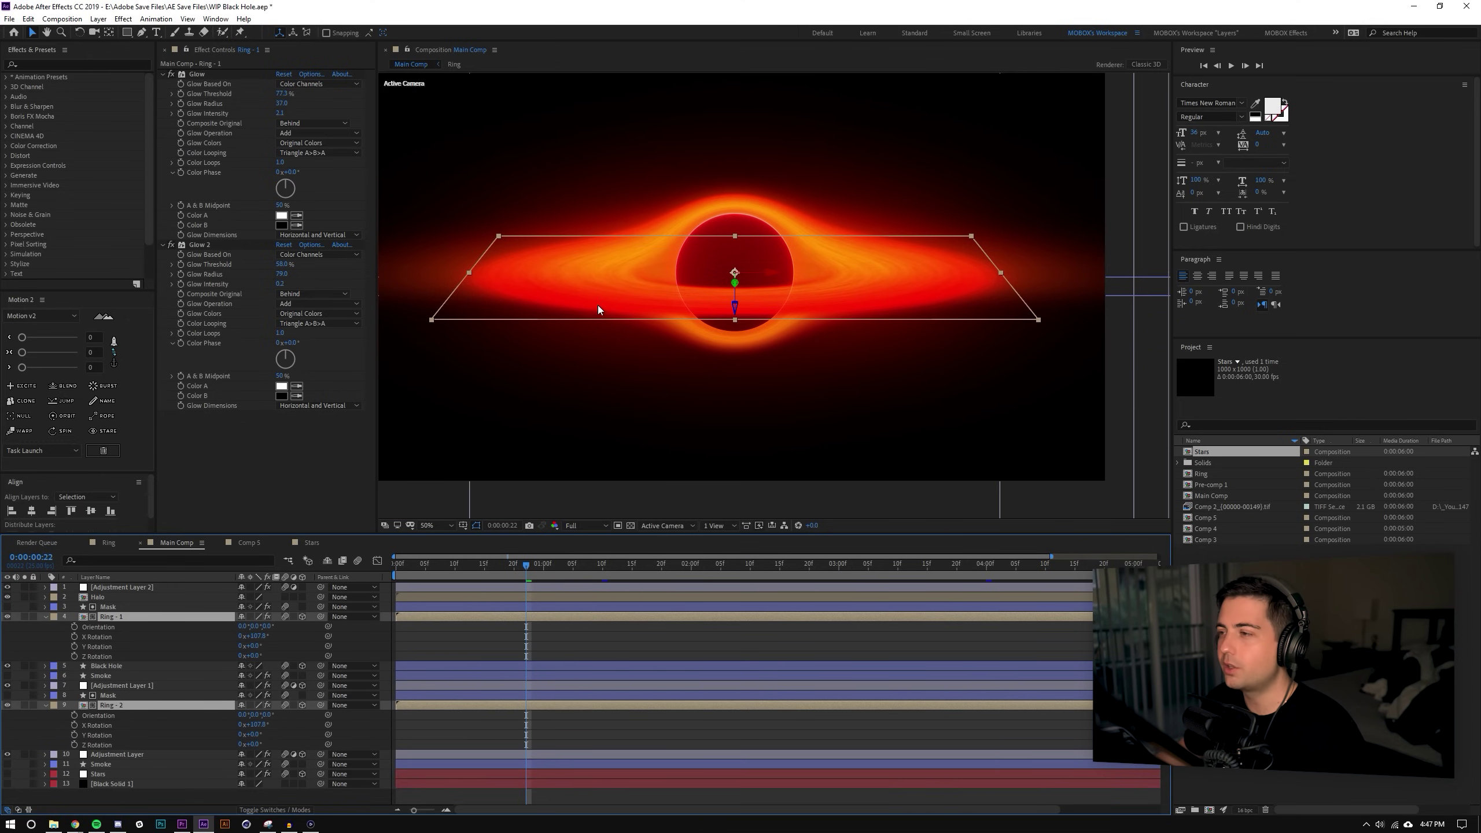
Hide Adjustment Layer 2, Halo, Black Hole and Adjustment Layer 1 so the two flat rings can be examined.
{"action": "scroll", "coordinate": [709, 230], "scroll_direction": "up", "scroll_amount": 2}
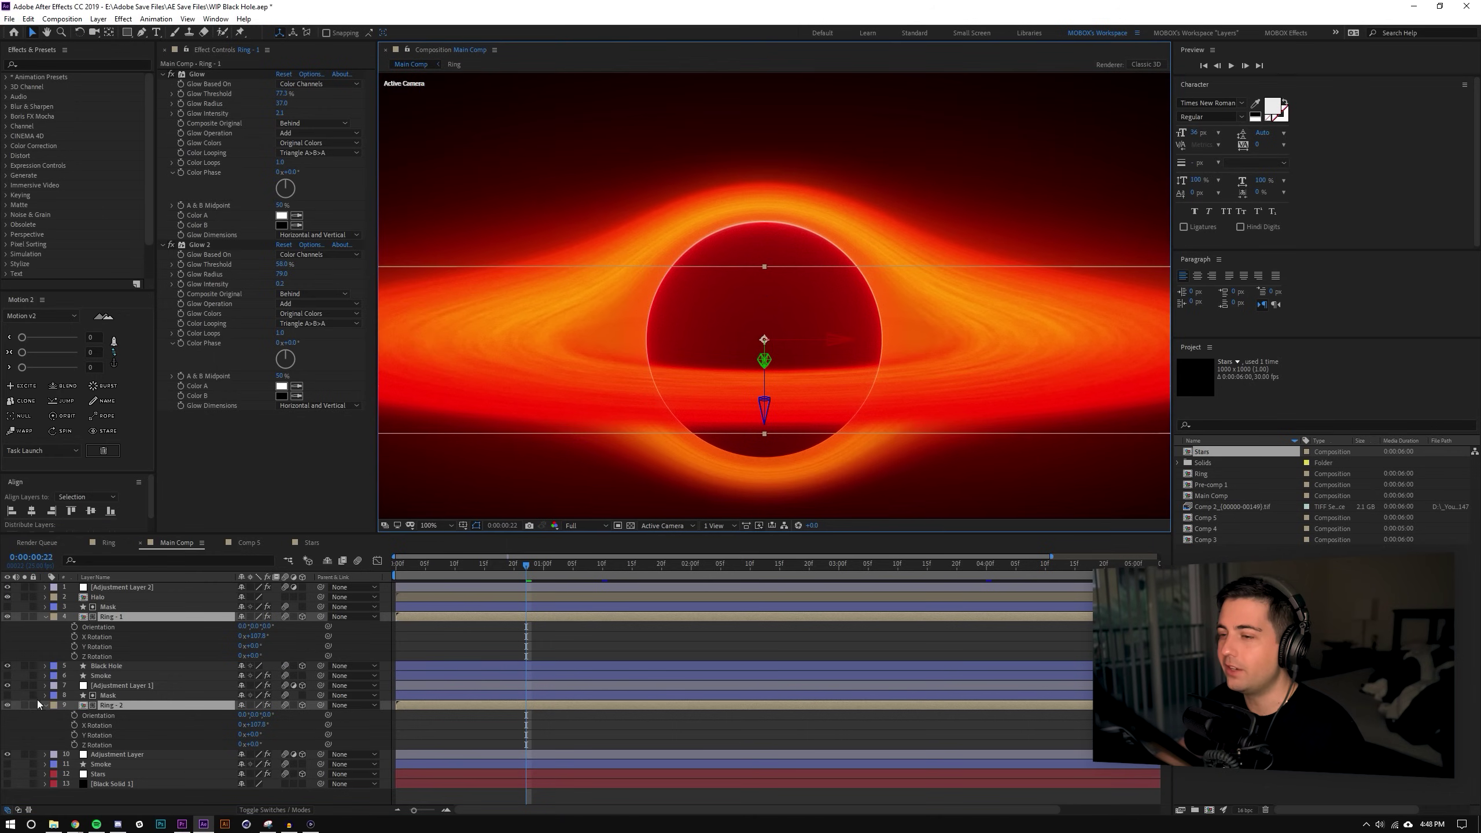
{"action": "left_click_drag", "start_coordinate": [7, 587], "coordinate": [7, 597]}
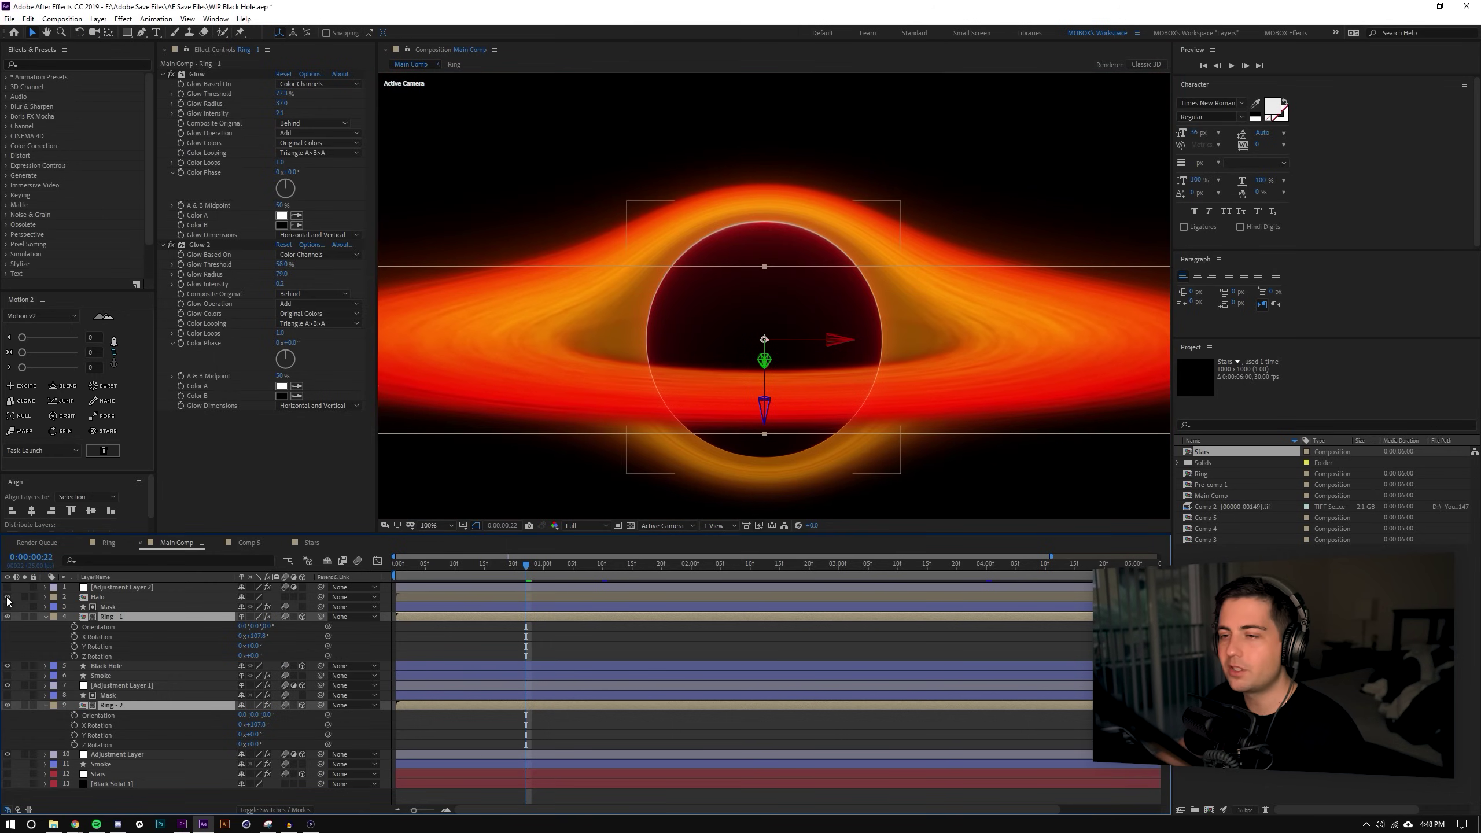
{"action": "left_click", "coordinate": [7, 666]}
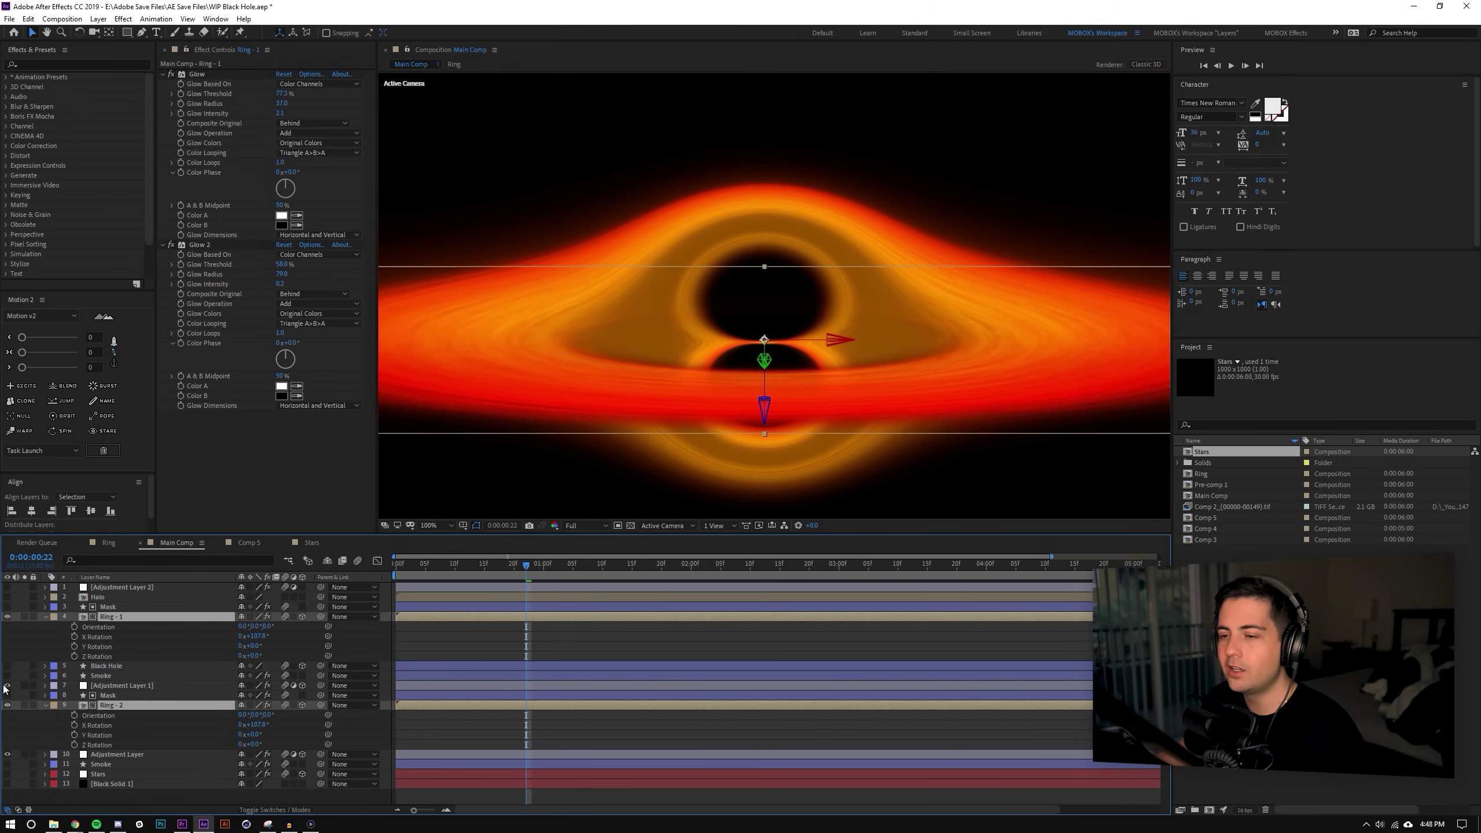
{"action": "key", "text": "ctrl+shift+a"}
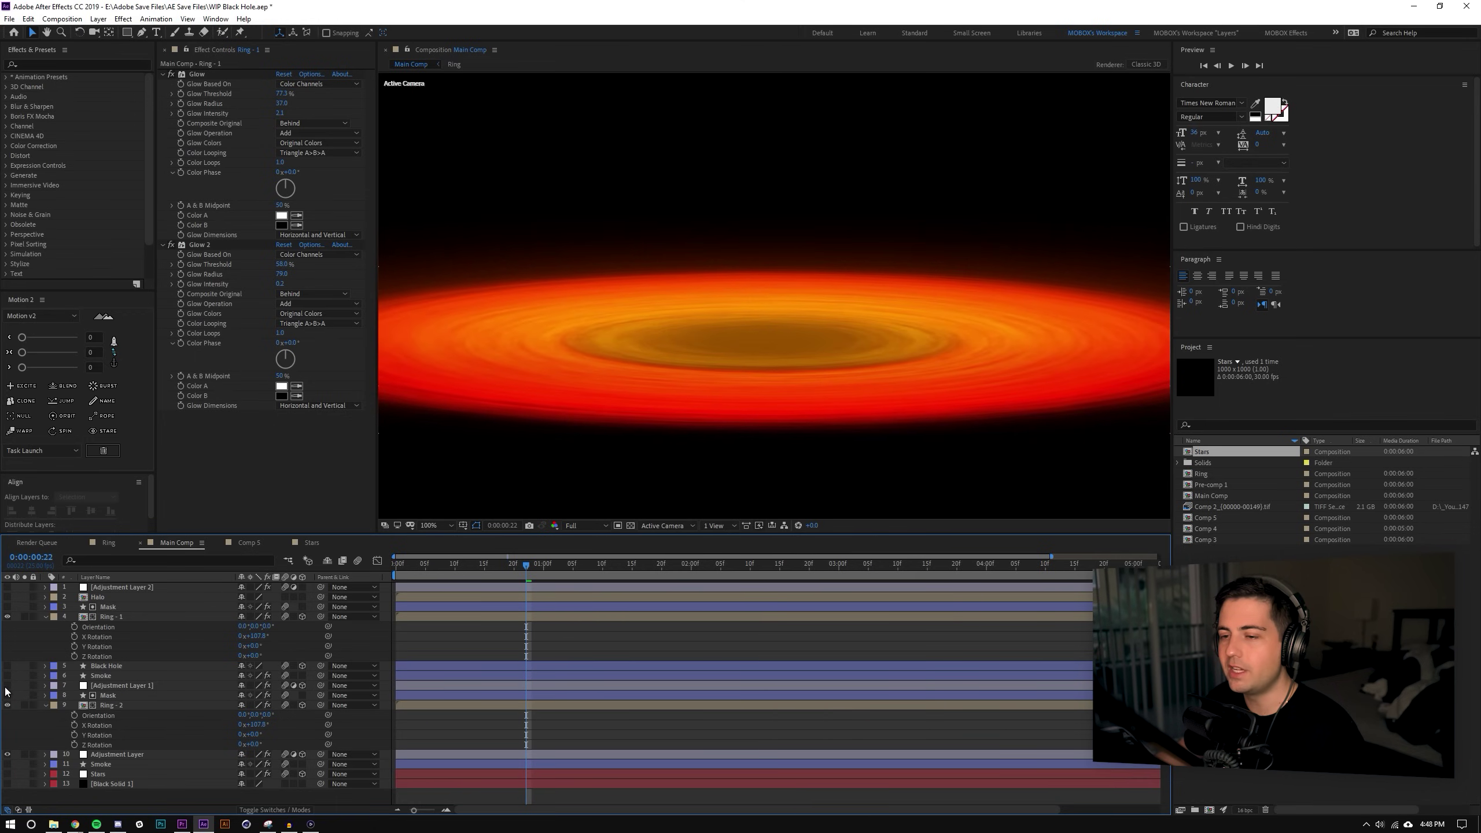
{"action": "scroll", "coordinate": [718, 324], "scroll_direction": "down", "scroll_amount": 2}
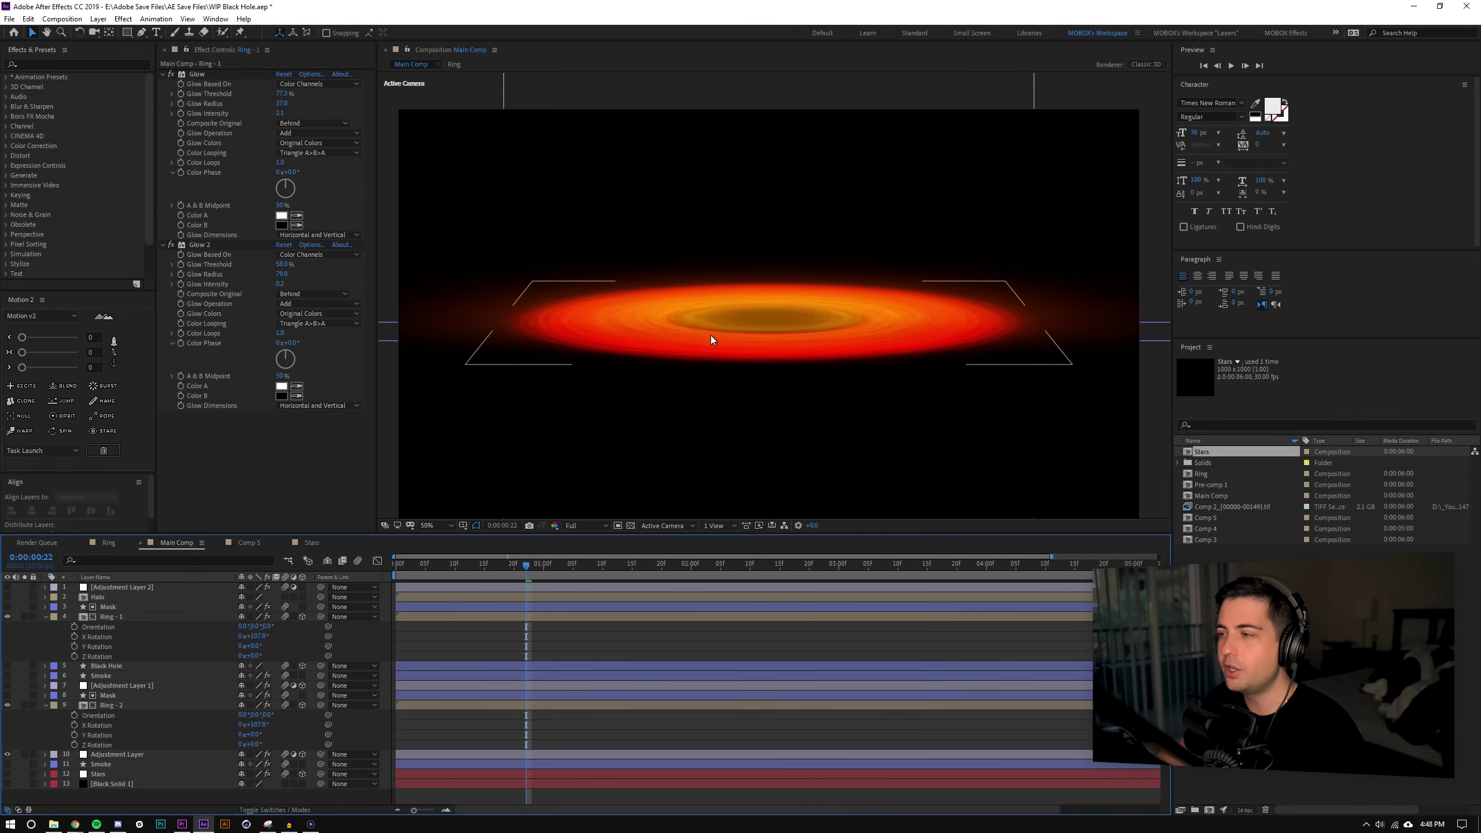
Examine Ring - 1 without Ring - 2, along with the Mask layer directly above it.
{"action": "left_click", "coordinate": [102, 616]}
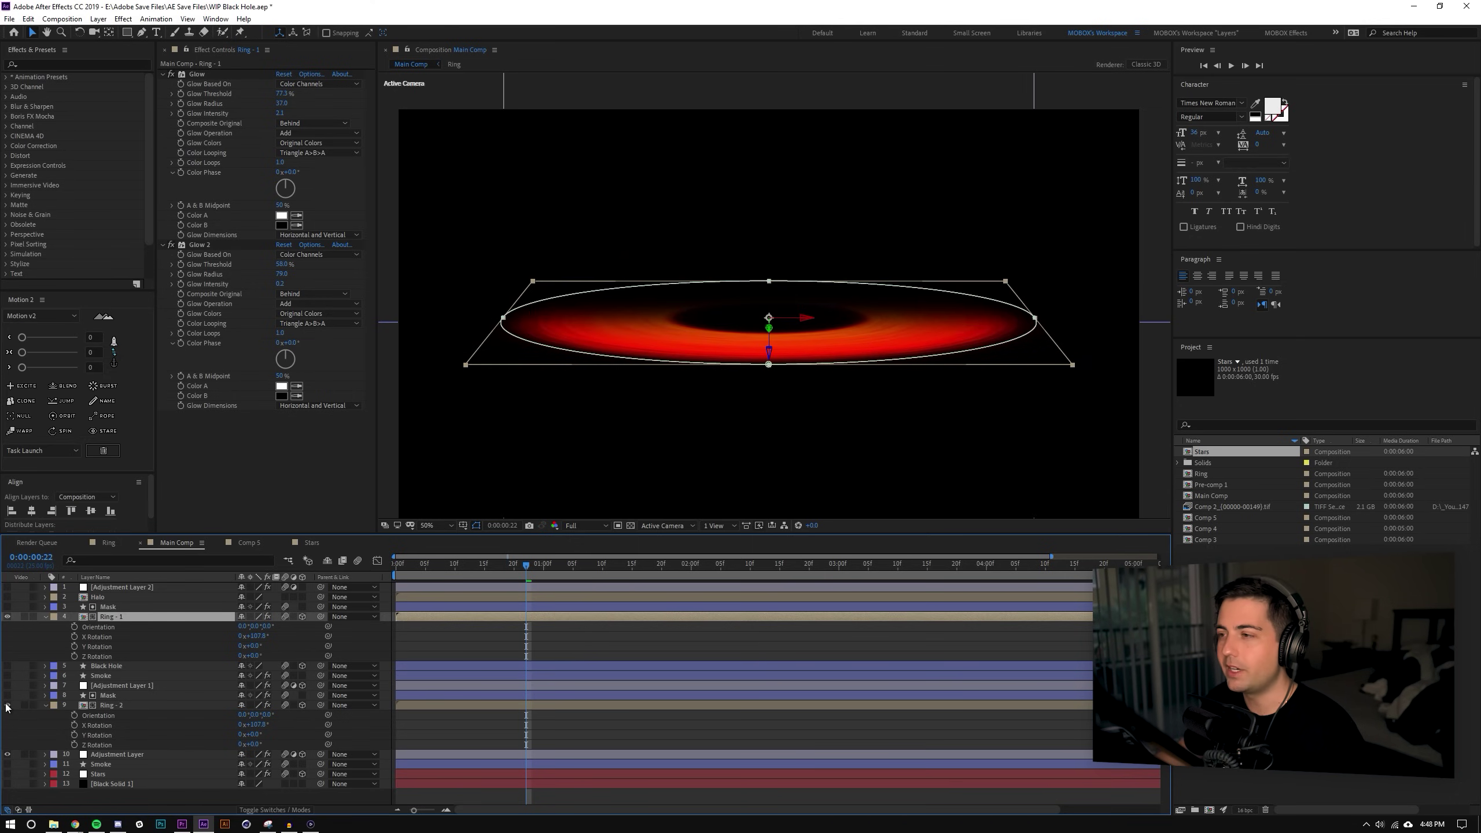
{"action": "left_click", "coordinate": [98, 608]}
{"action": "left_click", "coordinate": [7, 606]}
{"action": "left_click", "coordinate": [7, 607]}
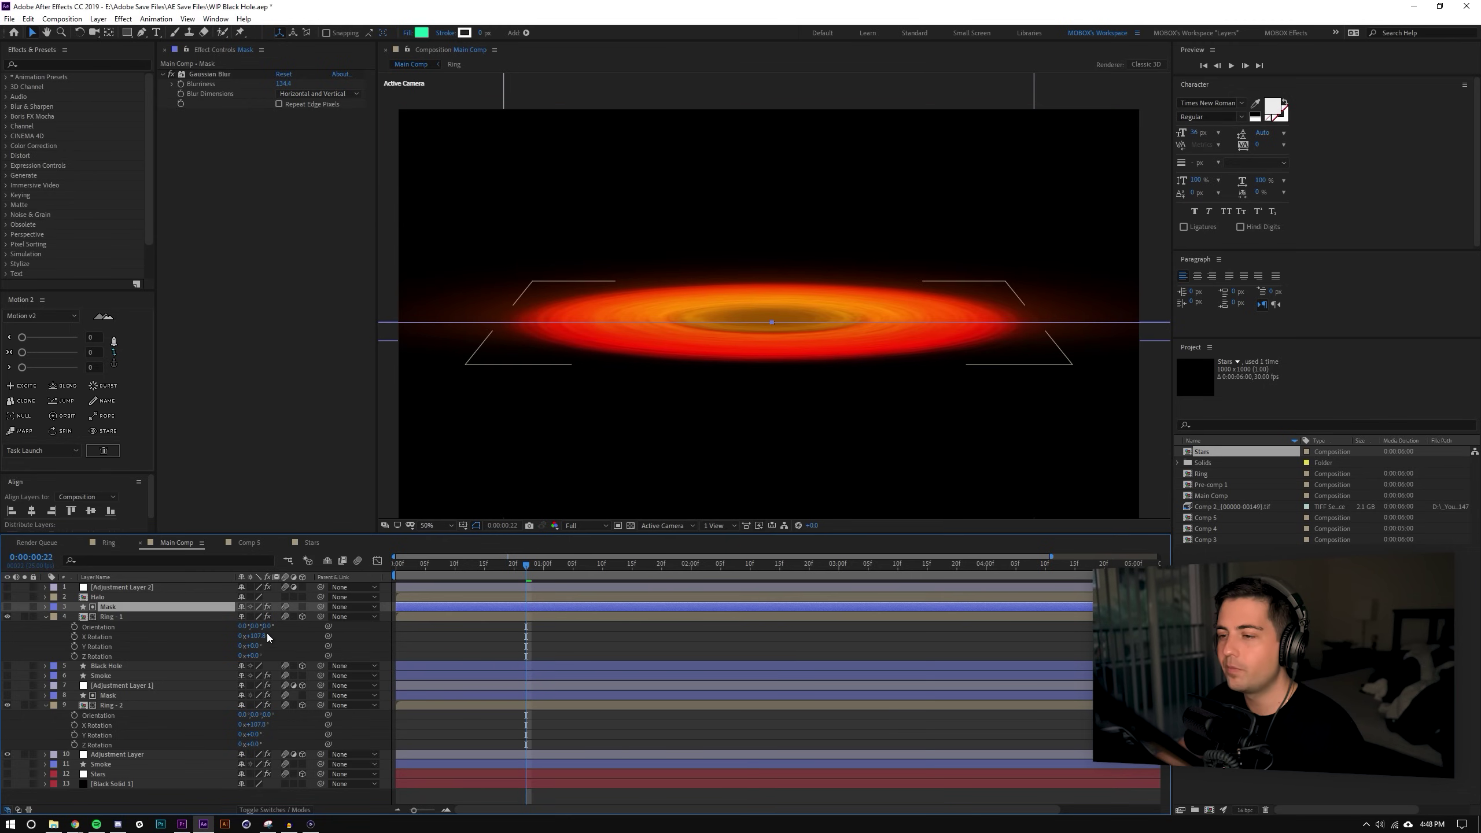
Set both Ring - 1 and Ring - 2 to No Track Matte and compare the image with Ring - 1 off and on.
{"action": "left_click", "coordinate": [275, 810]}
{"action": "left_click", "coordinate": [306, 617]}
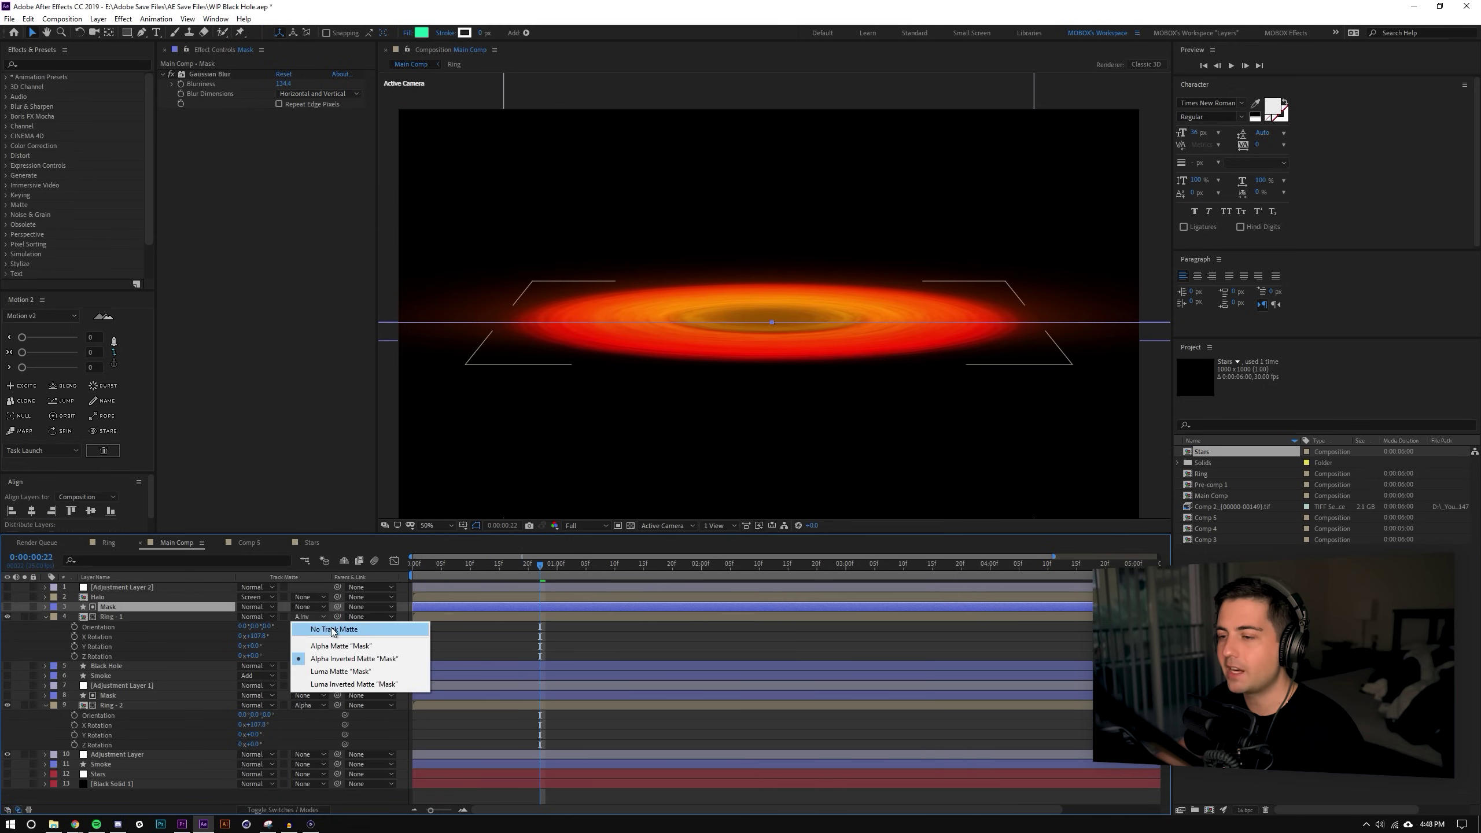
{"action": "left_click", "coordinate": [331, 629]}
{"action": "left_click", "coordinate": [310, 705]}
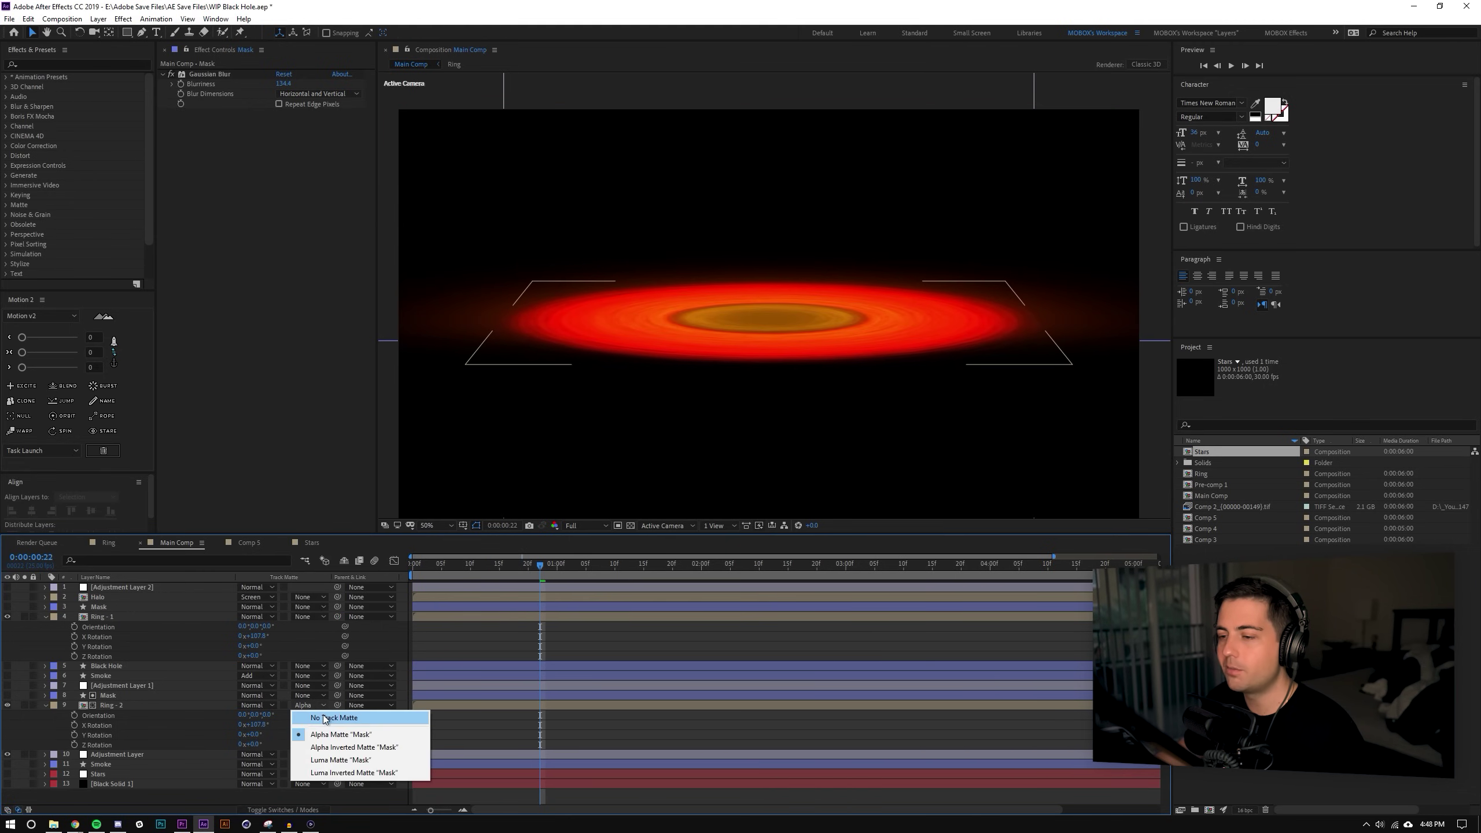
{"action": "left_click", "coordinate": [324, 718]}
{"action": "left_click", "coordinate": [7, 616]}
{"action": "left_click", "coordinate": [8, 617]}
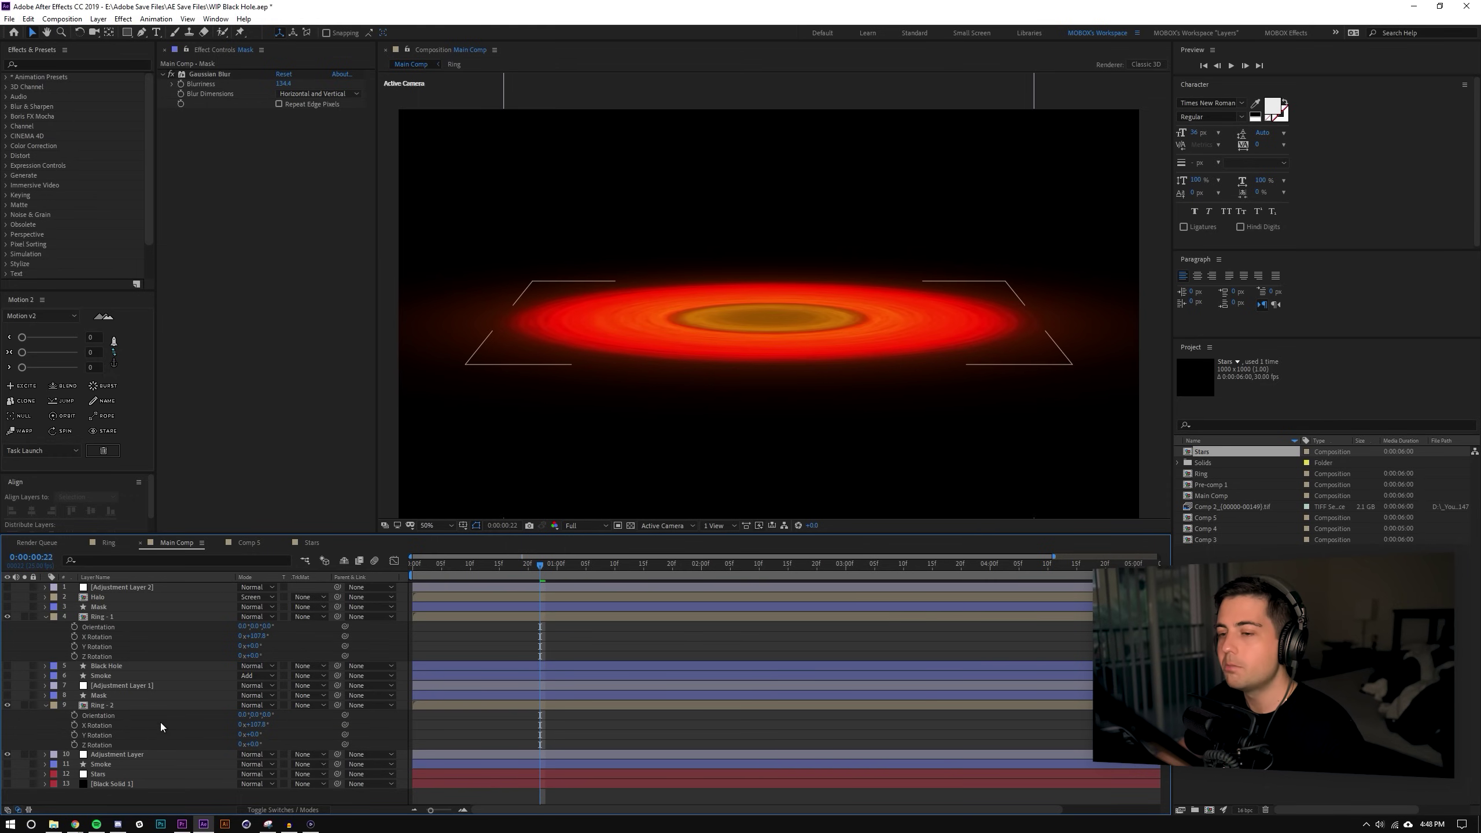
Show Adjustment Layer 1 with its CC Flo Motion effect selected and hide Ring - 1 to inspect the distorted Ring - 2.
{"action": "left_click", "coordinate": [115, 686]}
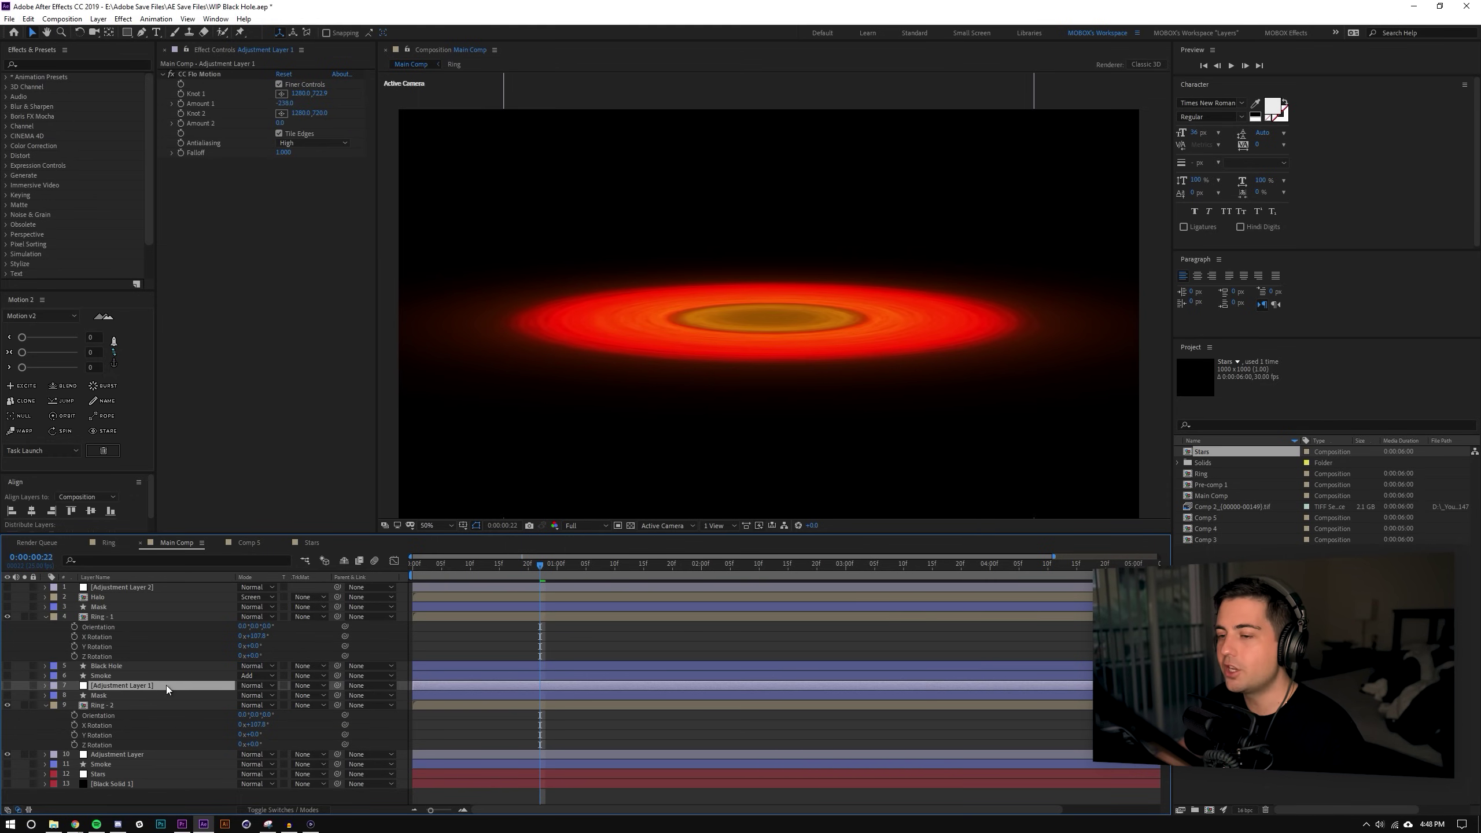
{"action": "left_click", "coordinate": [204, 73]}
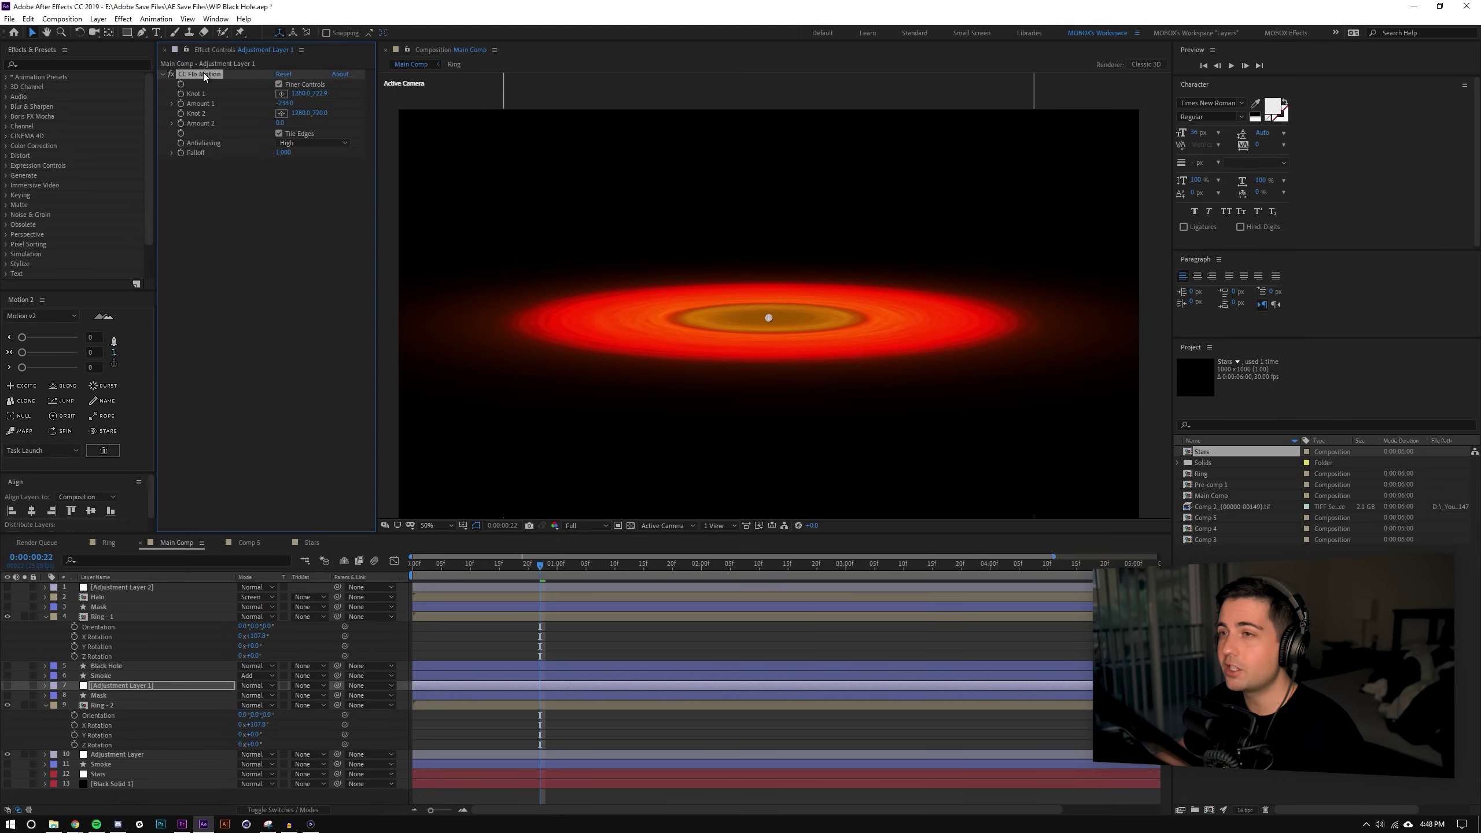
{"action": "left_click", "coordinate": [8, 688]}
{"action": "left_click", "coordinate": [7, 617]}
{"action": "key", "text": "period"}
{"action": "key", "text": "period"}
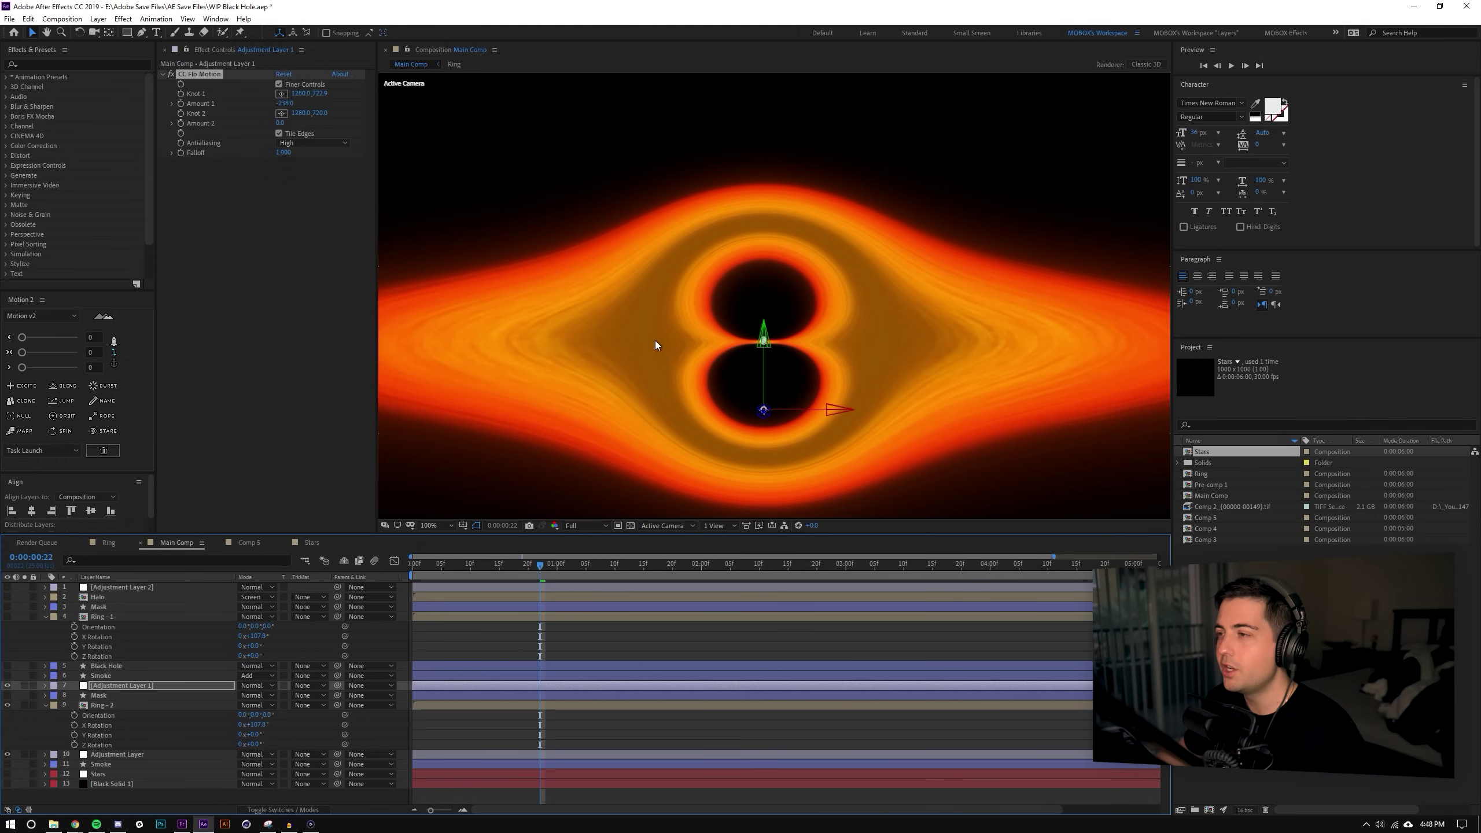
{"action": "key", "text": "comma"}
{"action": "key", "text": "comma"}
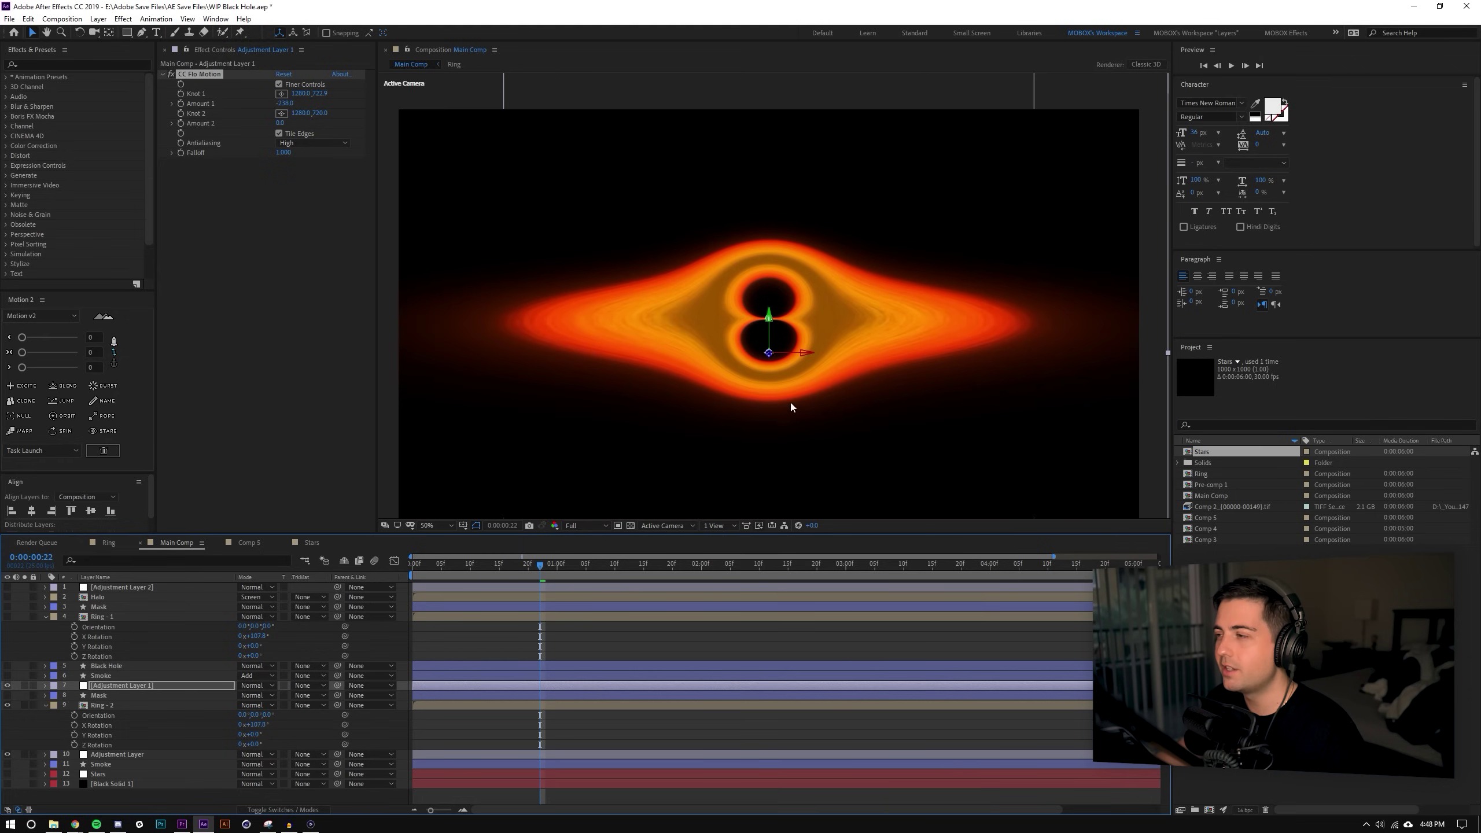
Try a stronger CC Flo Motion Amount 1 on Adjustment Layer 1, then undo the change.
{"action": "left_click_drag", "start_coordinate": [286, 102], "coordinate": [222, 103]}
{"action": "left_click_drag", "start_coordinate": [104, 142], "coordinate": [176, 157]}
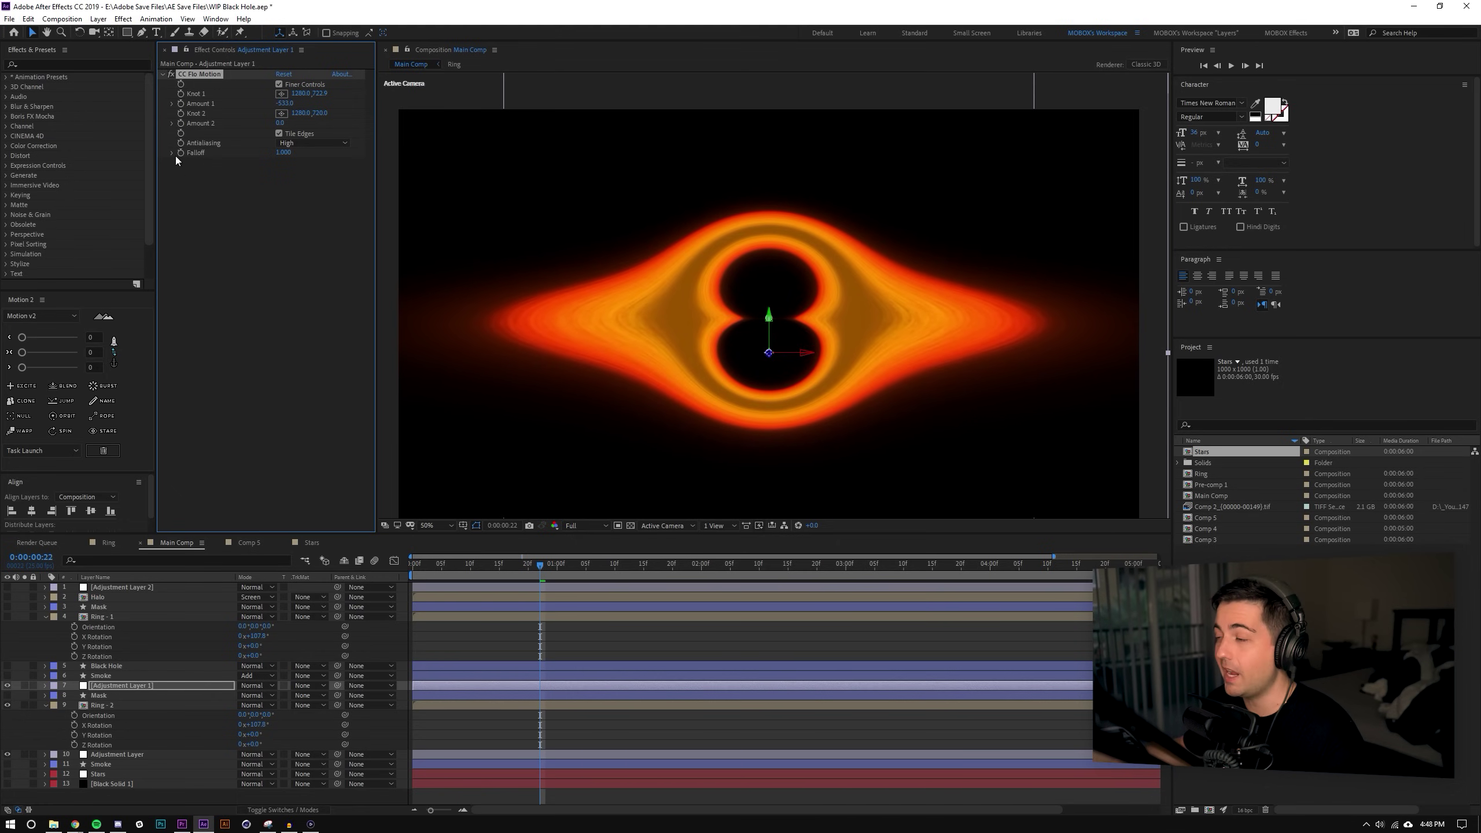
{"action": "key", "text": "ctrl+z"}
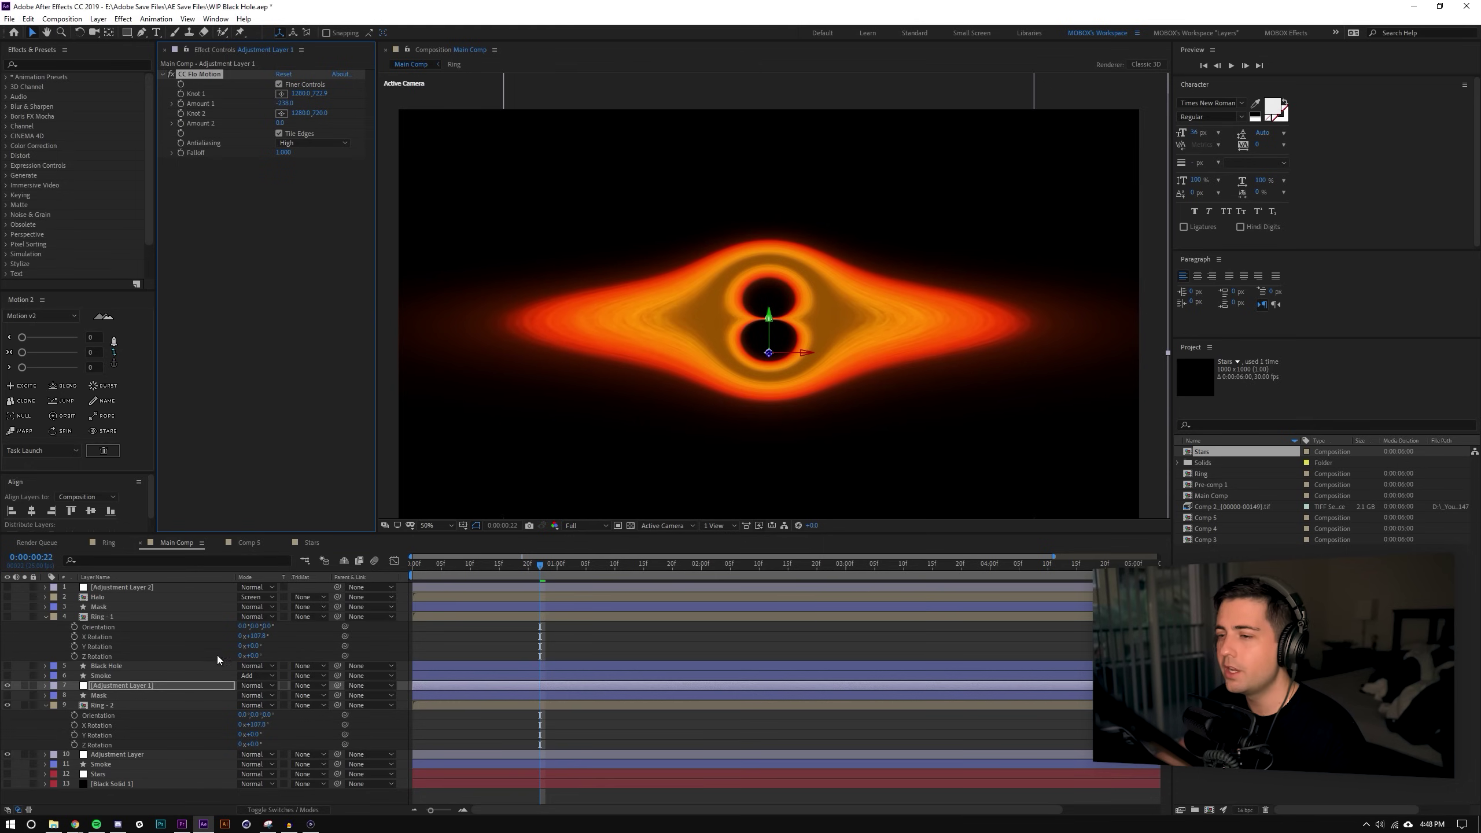
Make Ring - 1 and the Mask above it visible, and set Ring - 1's track matte to Alpha Inverted Matte "Mask".
{"action": "left_click", "coordinate": [7, 617]}
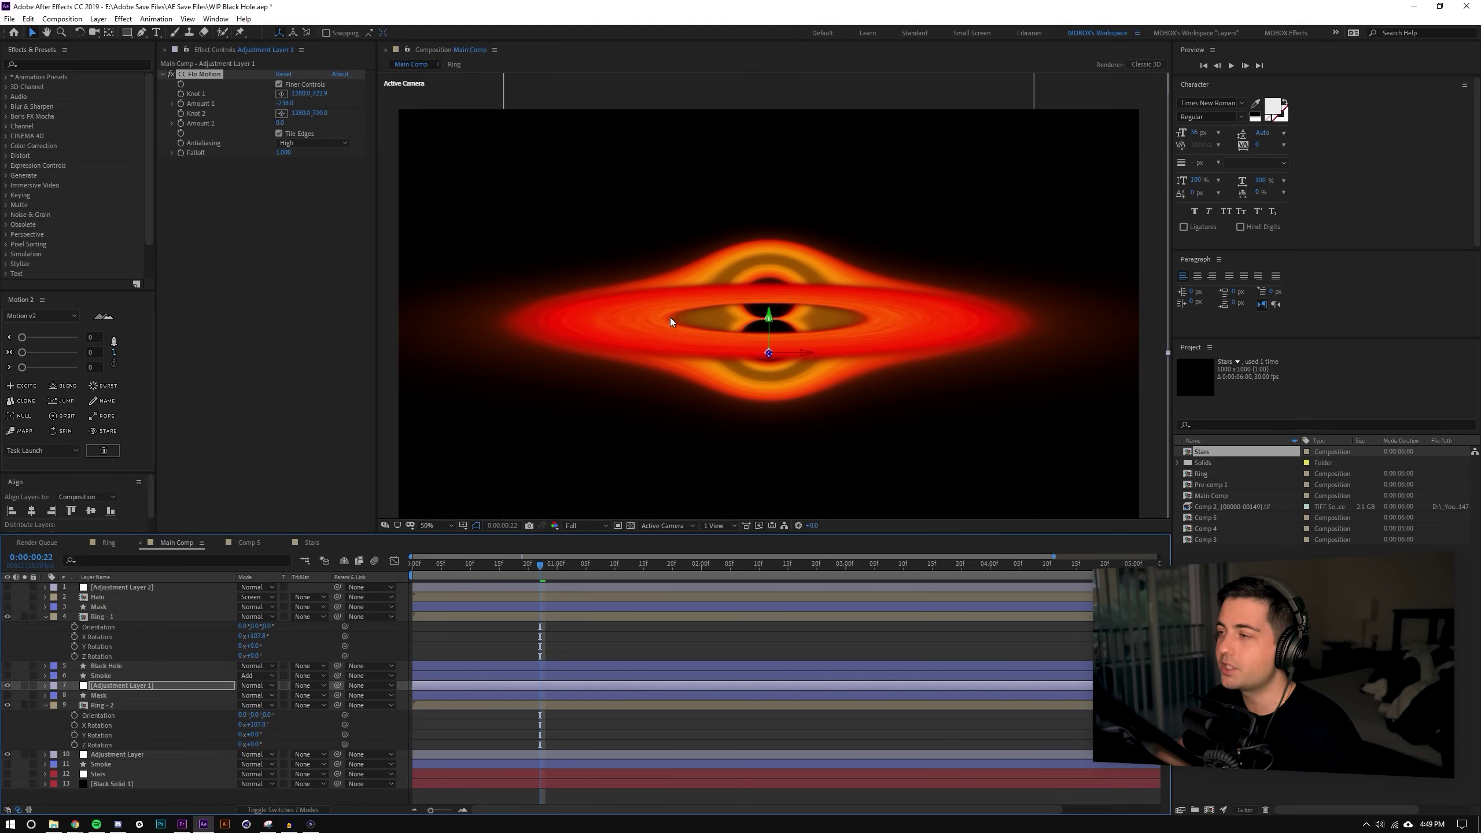
{"action": "left_click", "coordinate": [8, 607]}
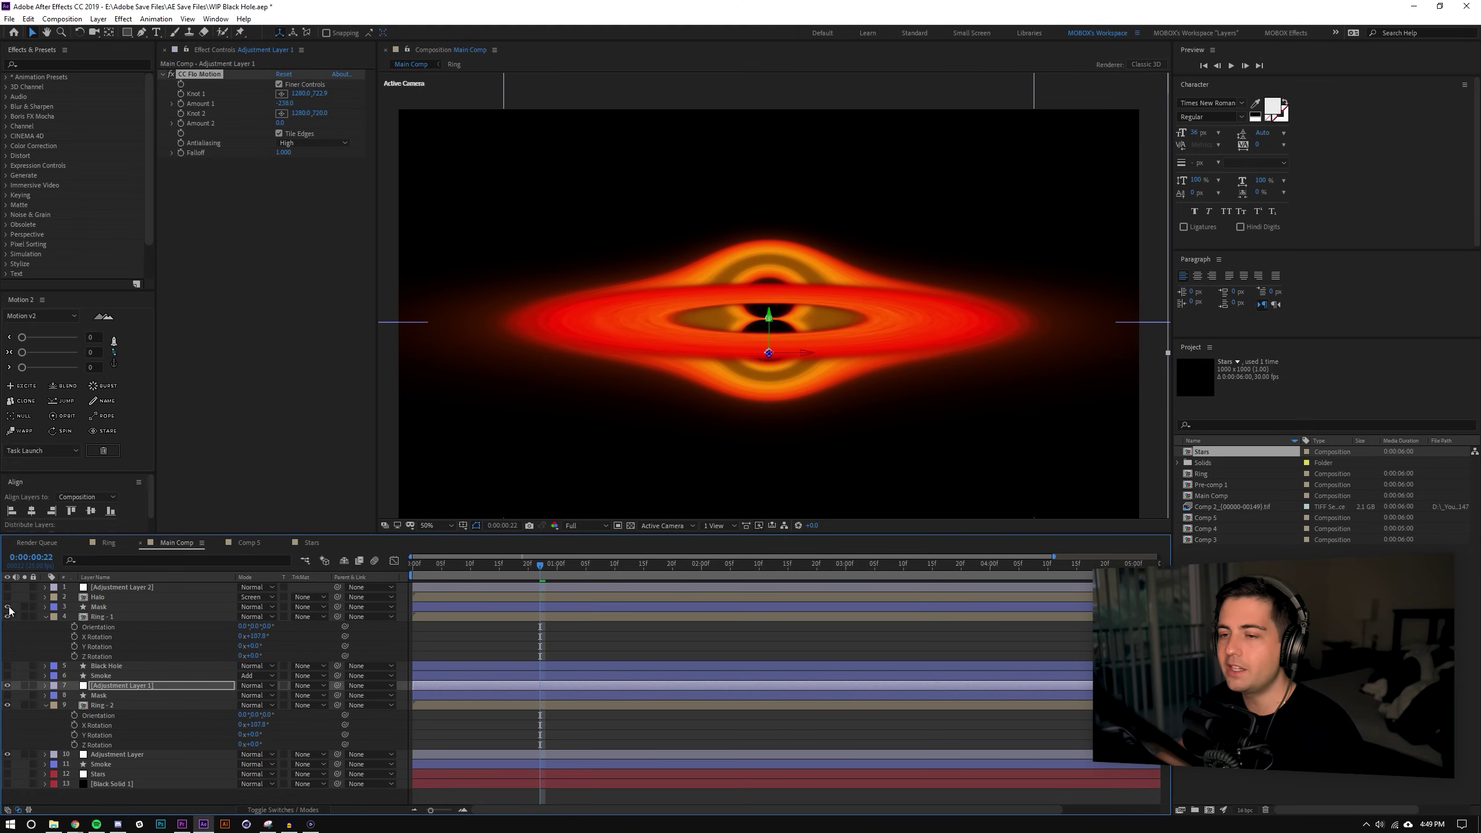
{"action": "left_click", "coordinate": [104, 616]}
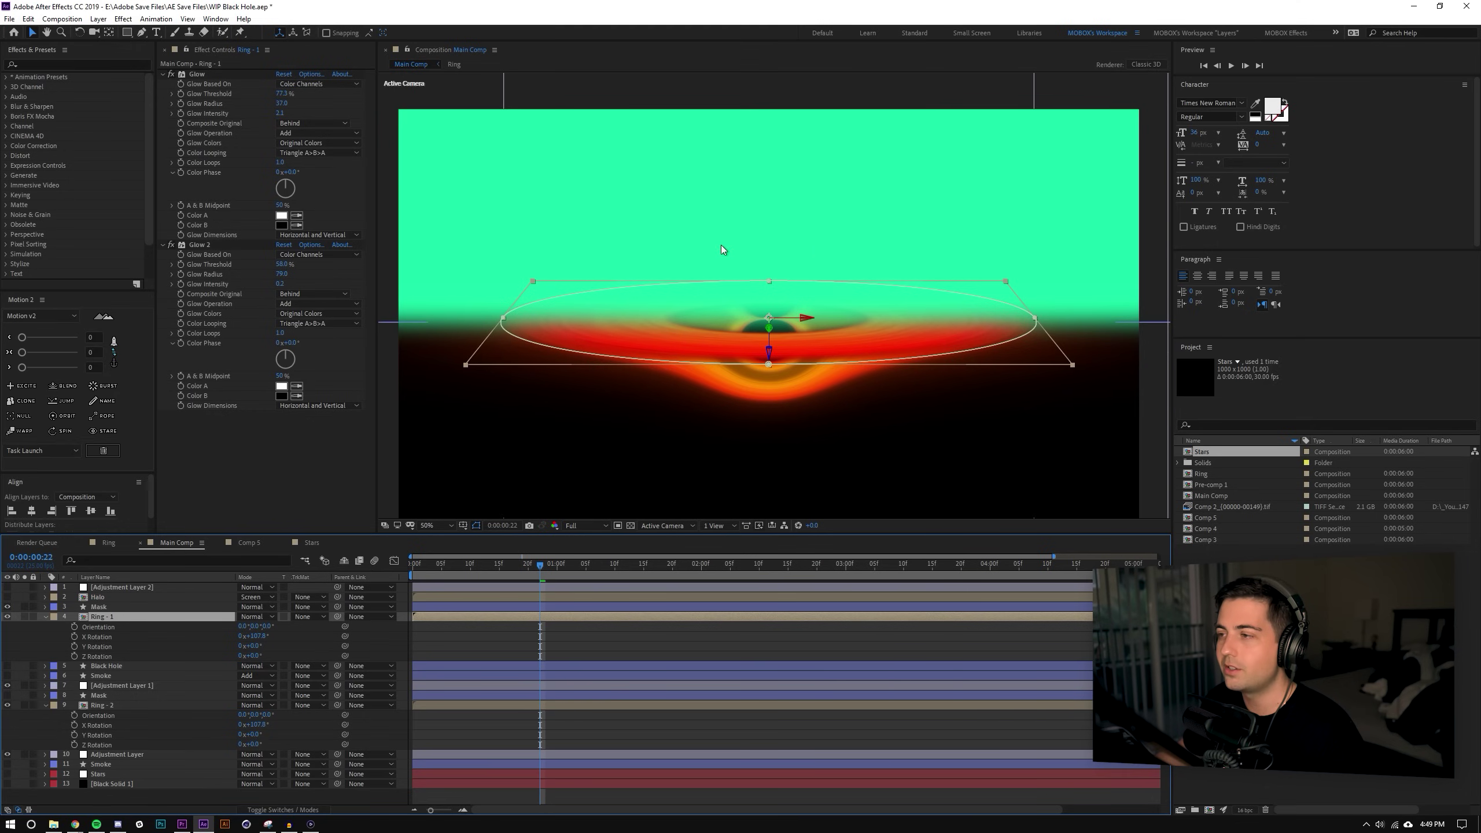
{"action": "left_click", "coordinate": [317, 619]}
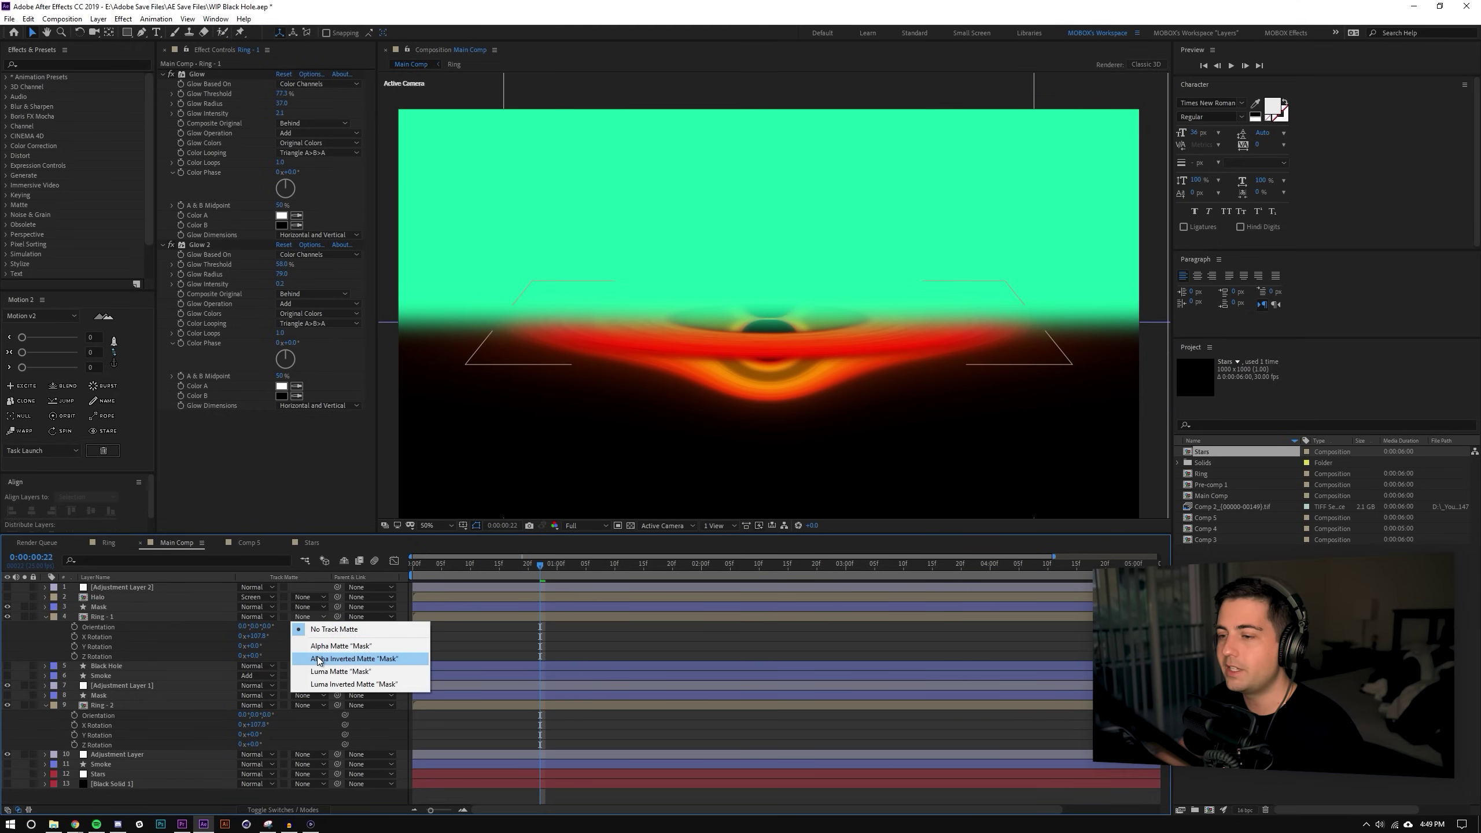
{"action": "left_click", "coordinate": [339, 657]}
Show the Mask layer above Ring - 2 and set Ring - 2's track matte to Alpha Matte "Mask".
{"action": "left_click", "coordinate": [118, 704]}
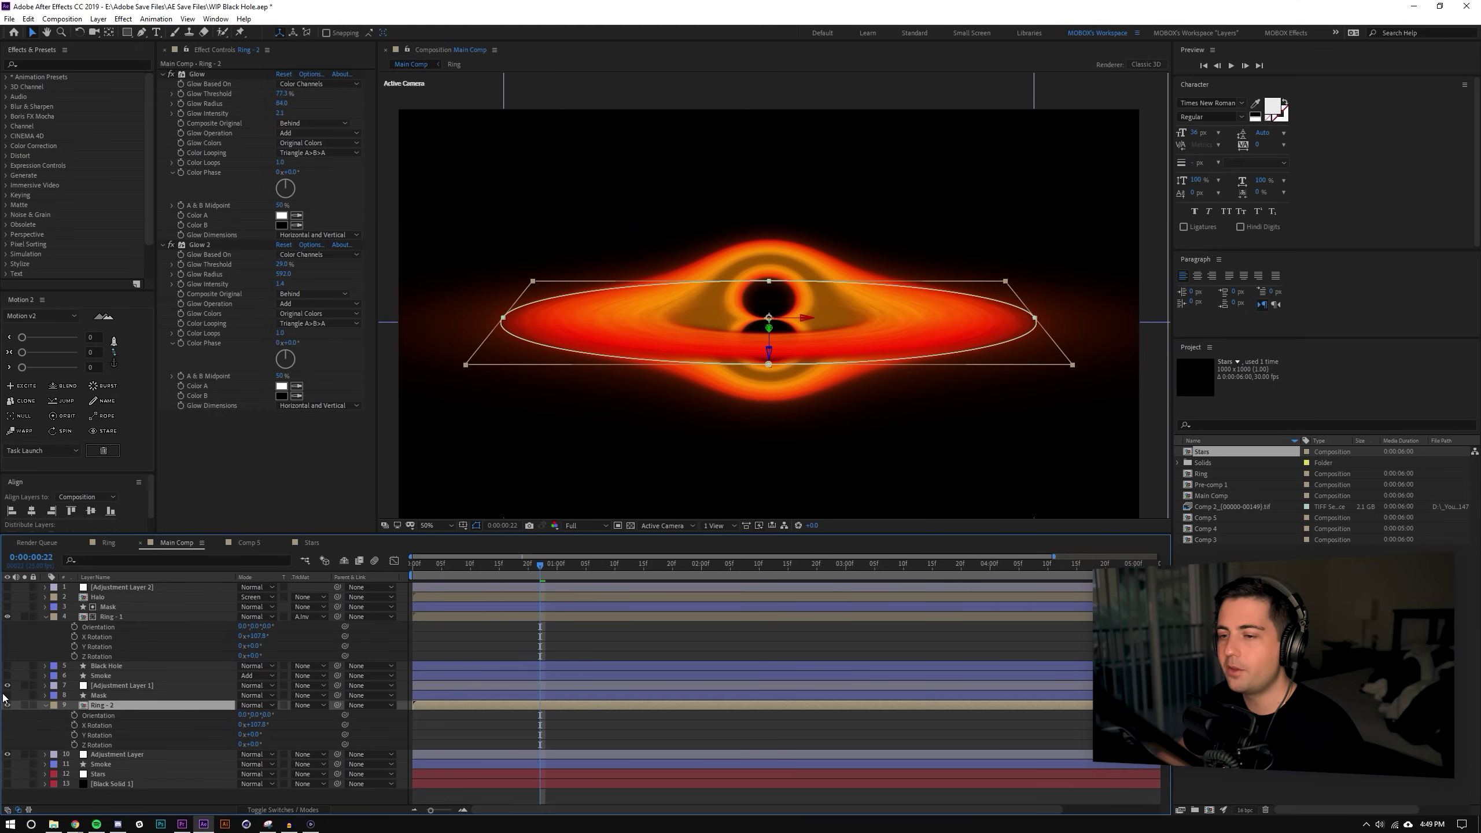
{"action": "left_click", "coordinate": [7, 695]}
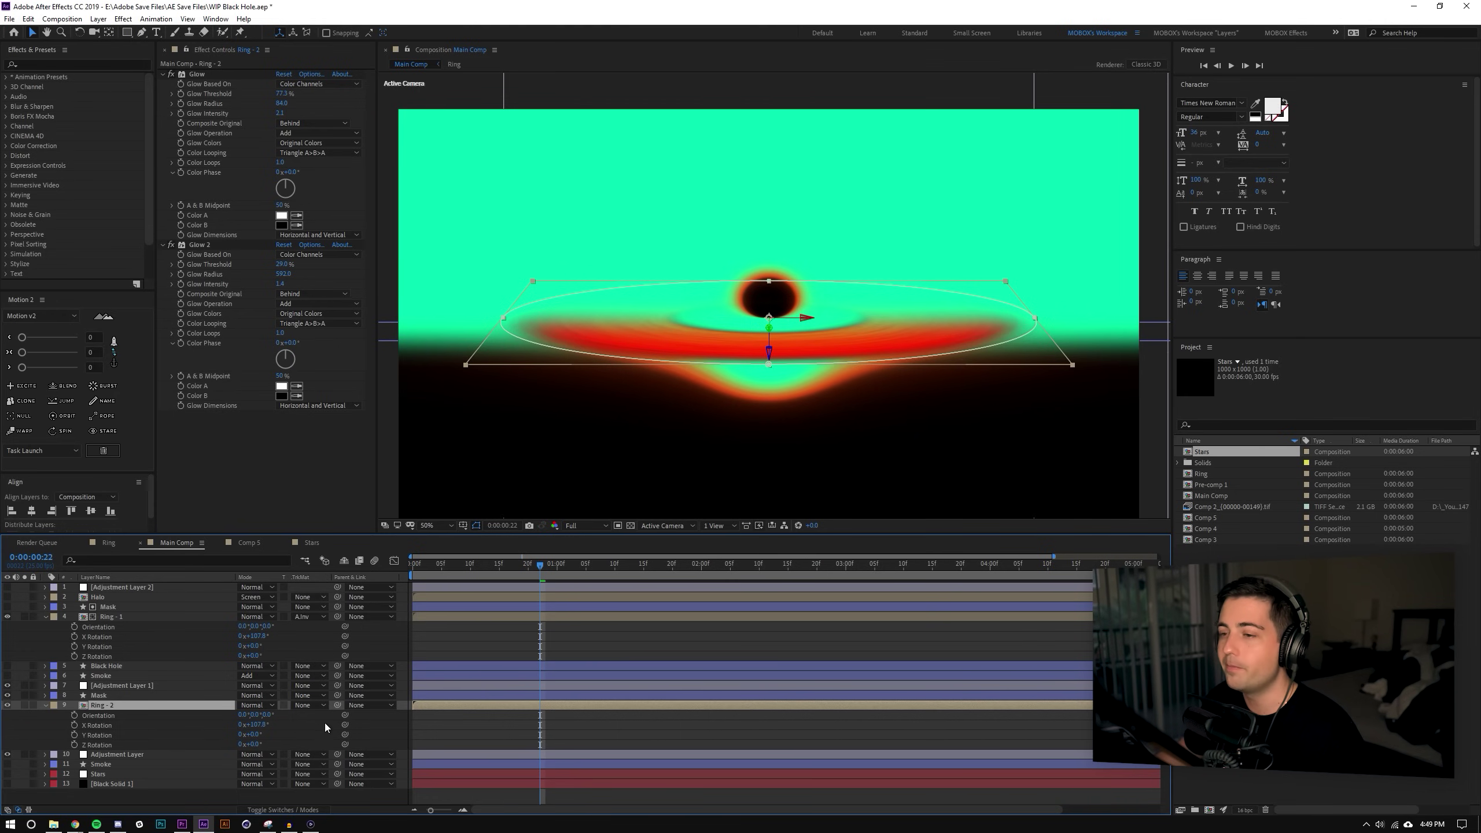
{"action": "left_click", "coordinate": [301, 705]}
{"action": "left_click", "coordinate": [335, 737]}
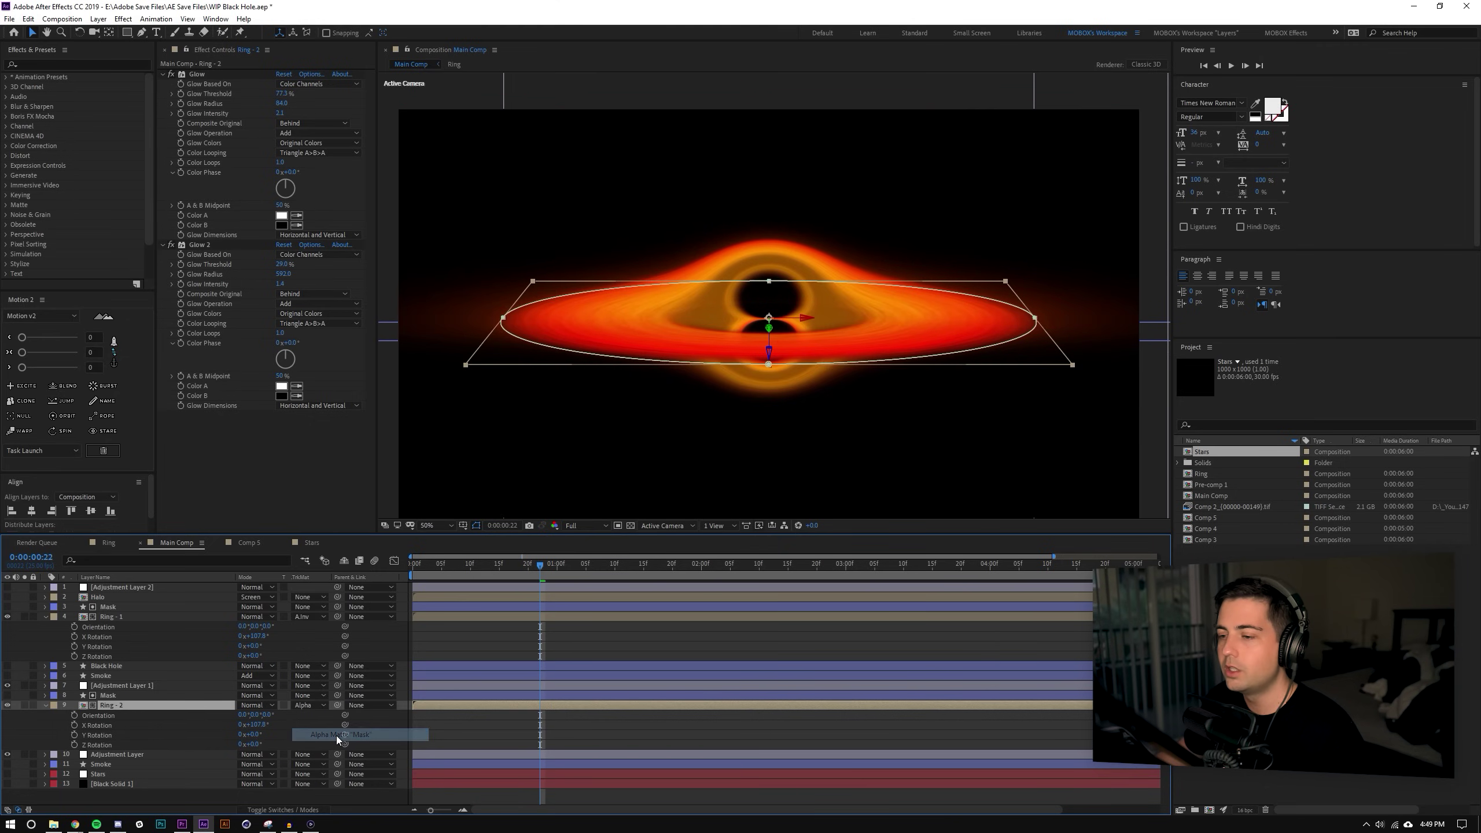
Examine the swirling texture and overlap of the combined rings up close in Main Comp.
{"action": "left_click", "coordinate": [667, 766]}
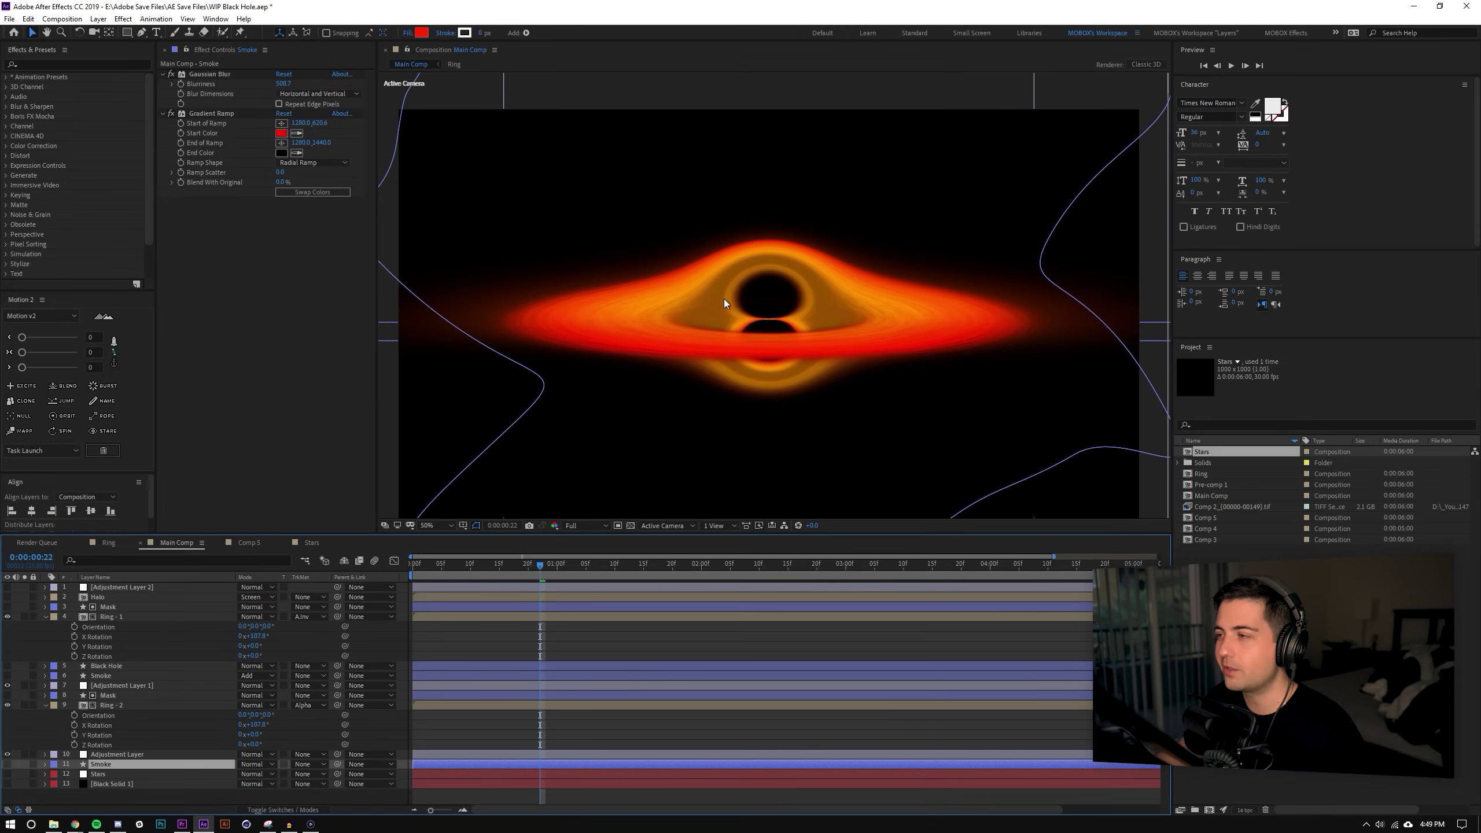
{"action": "scroll", "coordinate": [592, 317], "scroll_direction": "up", "scroll_amount": 4}
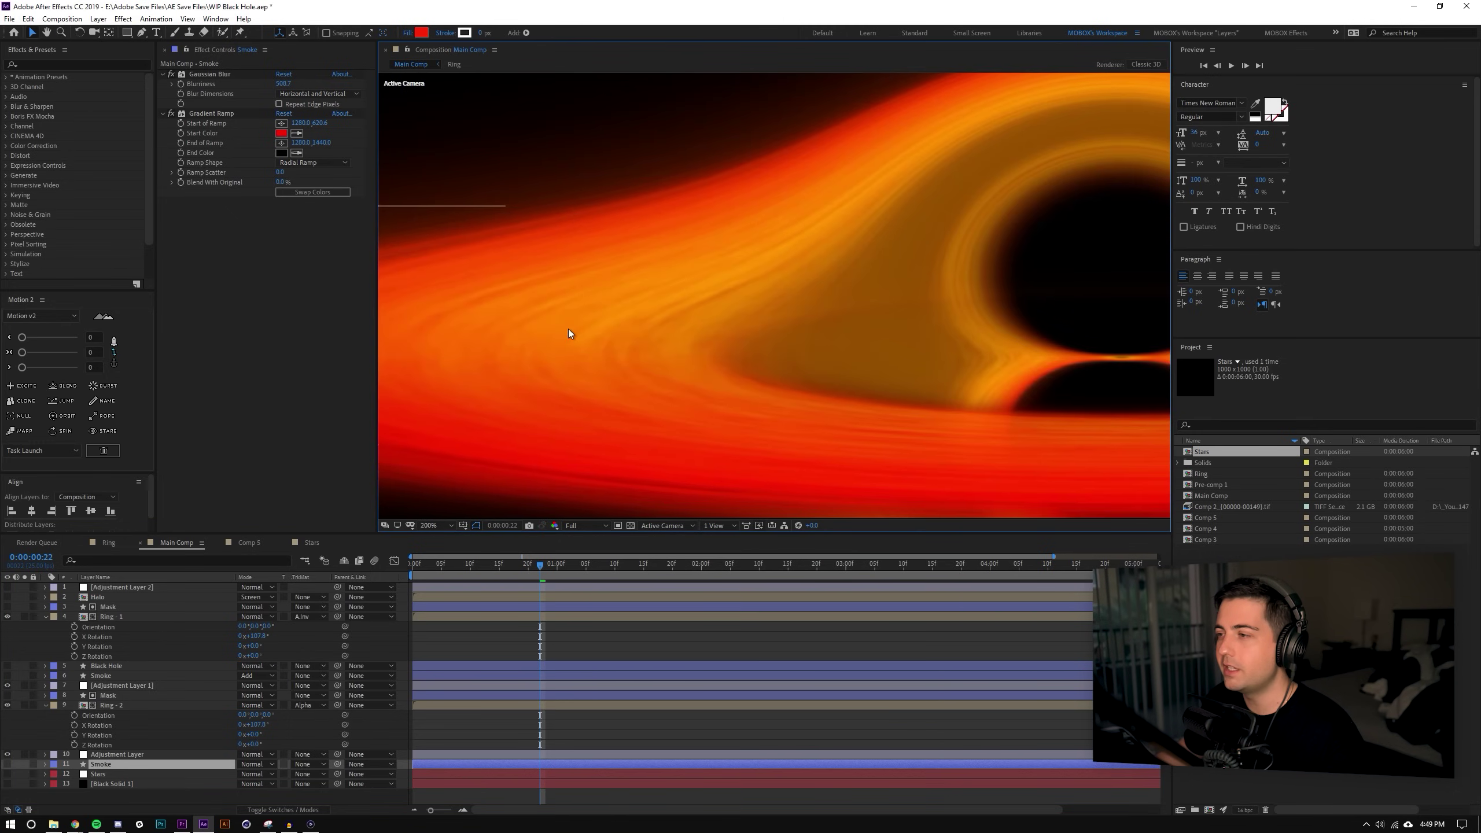
{"action": "scroll", "coordinate": [846, 369], "scroll_direction": "down", "scroll_amount": 2}
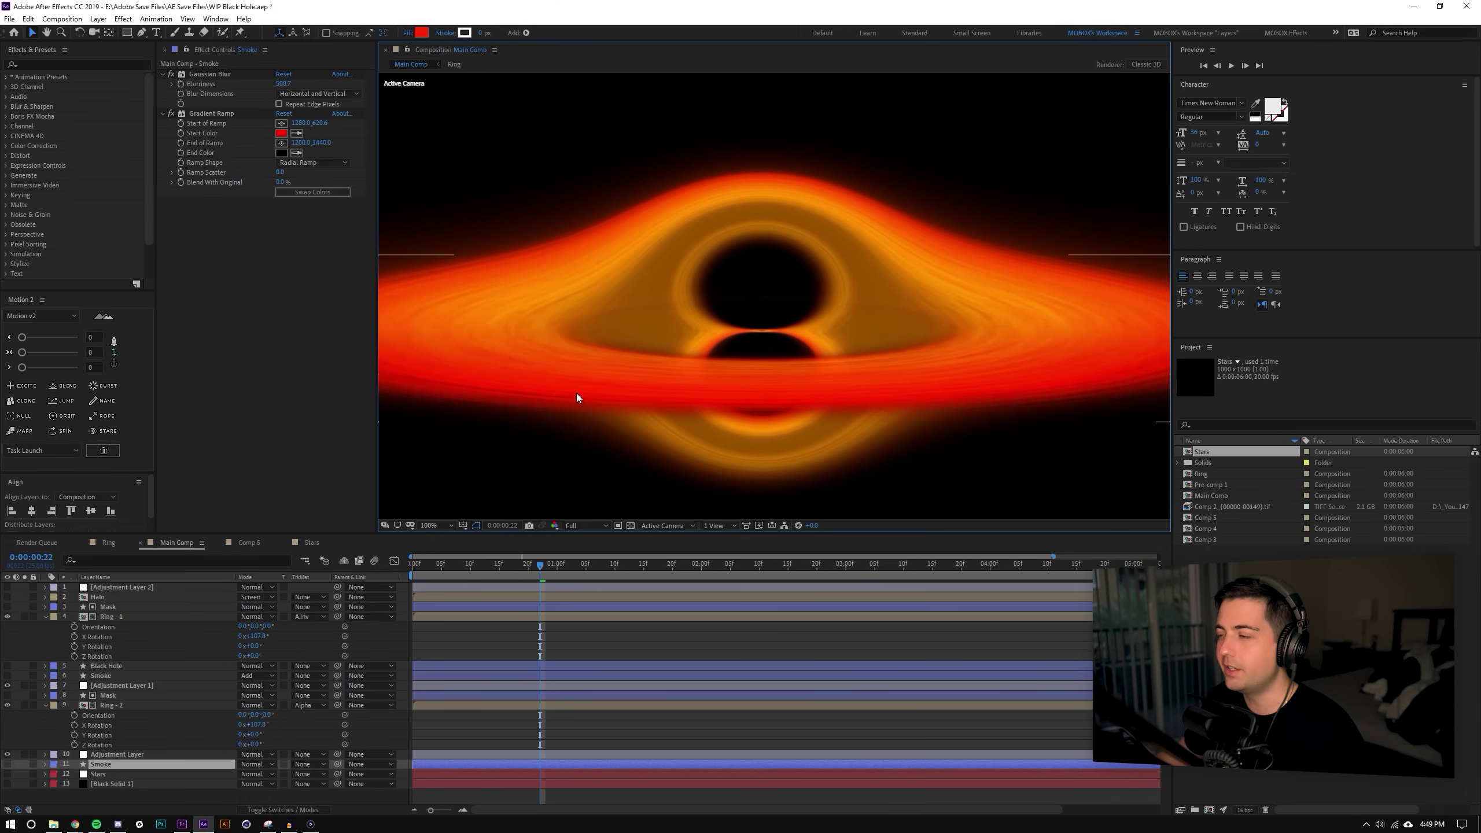
Compare the Glow effects on Ring - 1 and Ring - 2, and review the source Ring composition before returning to Main Comp.
{"action": "left_click", "coordinate": [114, 617]}
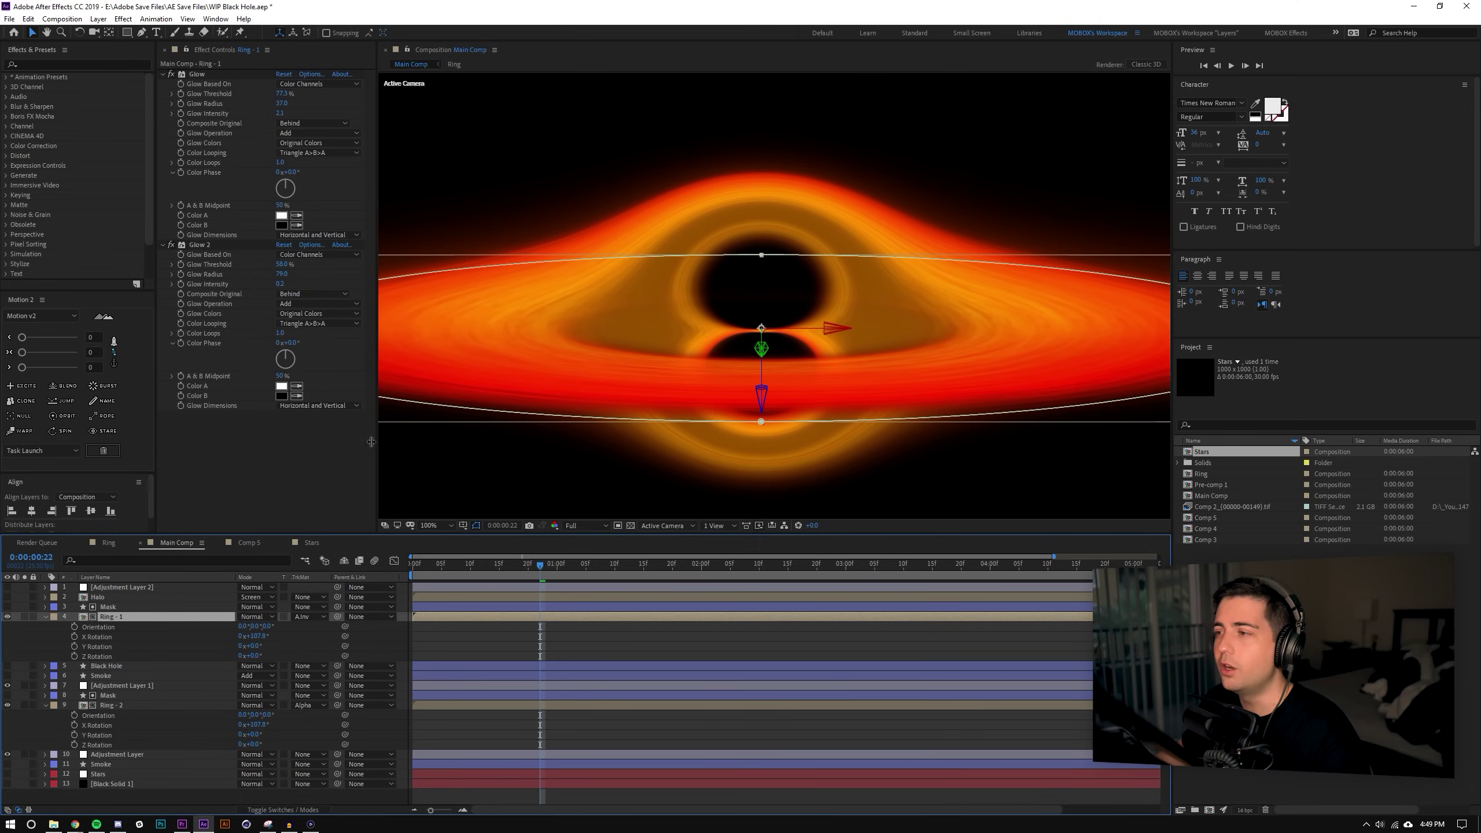
{"action": "left_click", "coordinate": [140, 706]}
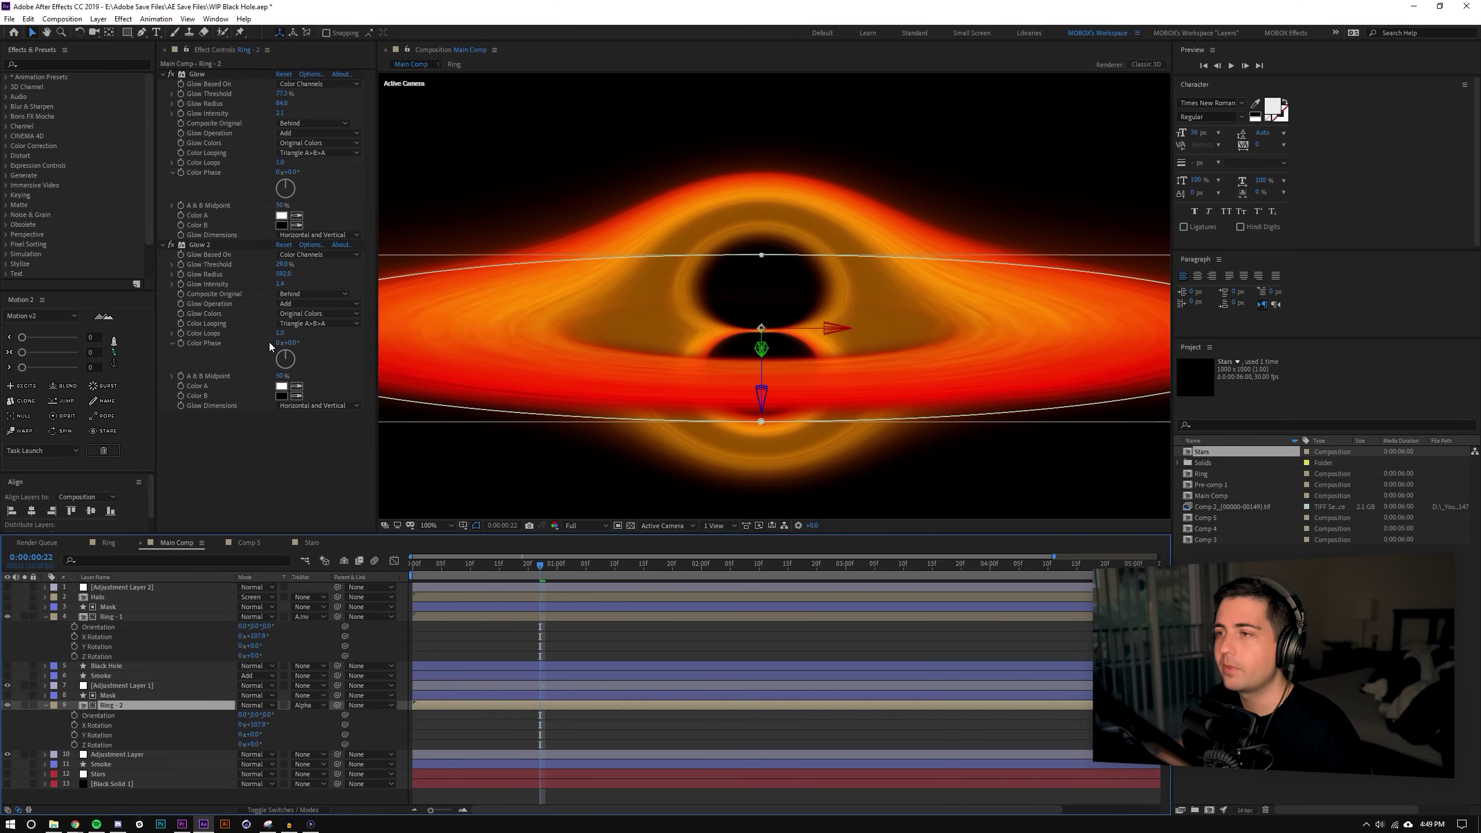
{"action": "scroll", "coordinate": [889, 310], "scroll_direction": "down", "scroll_amount": 2}
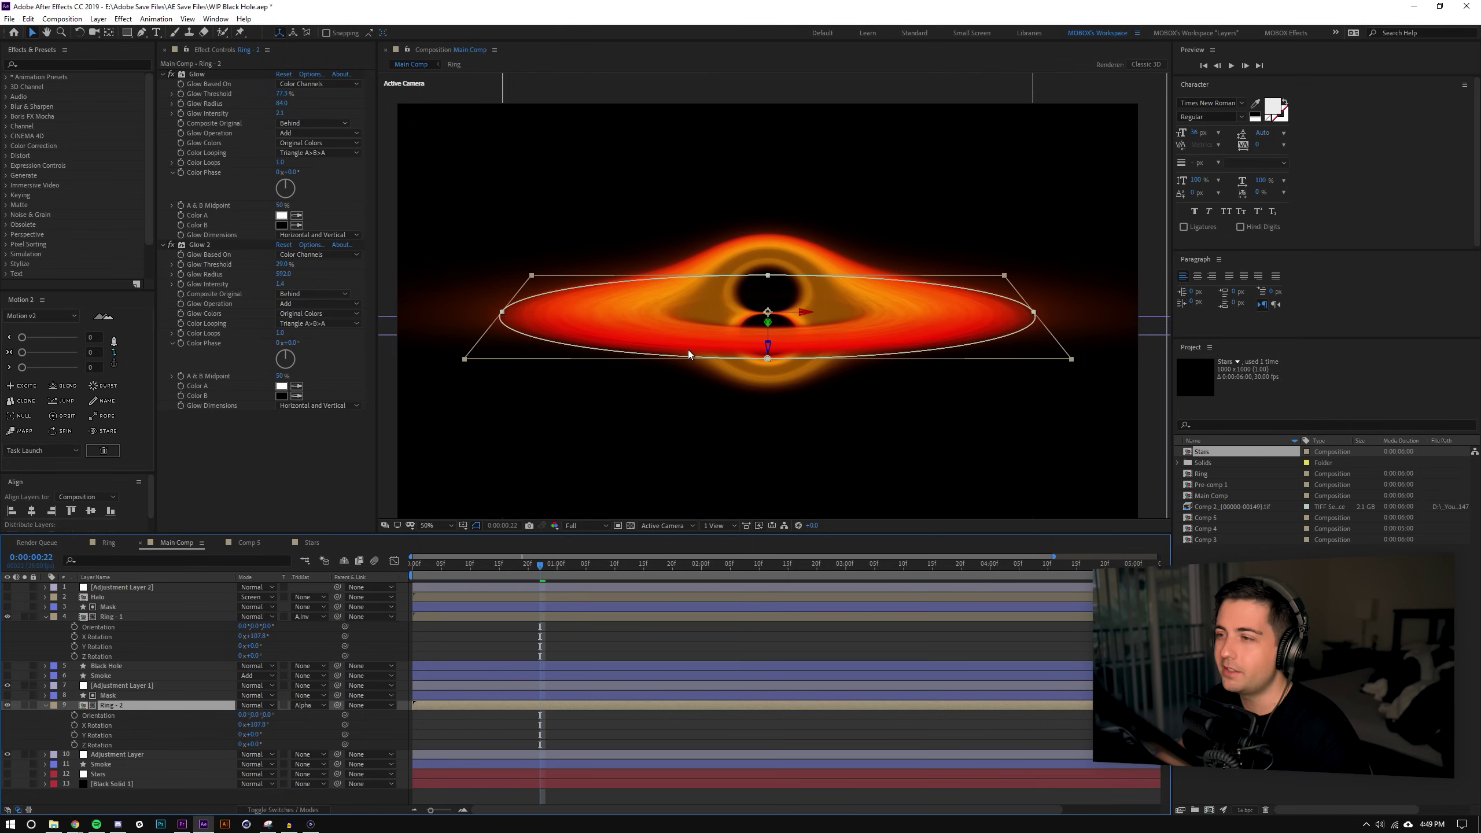
{"action": "left_click", "coordinate": [110, 543]}
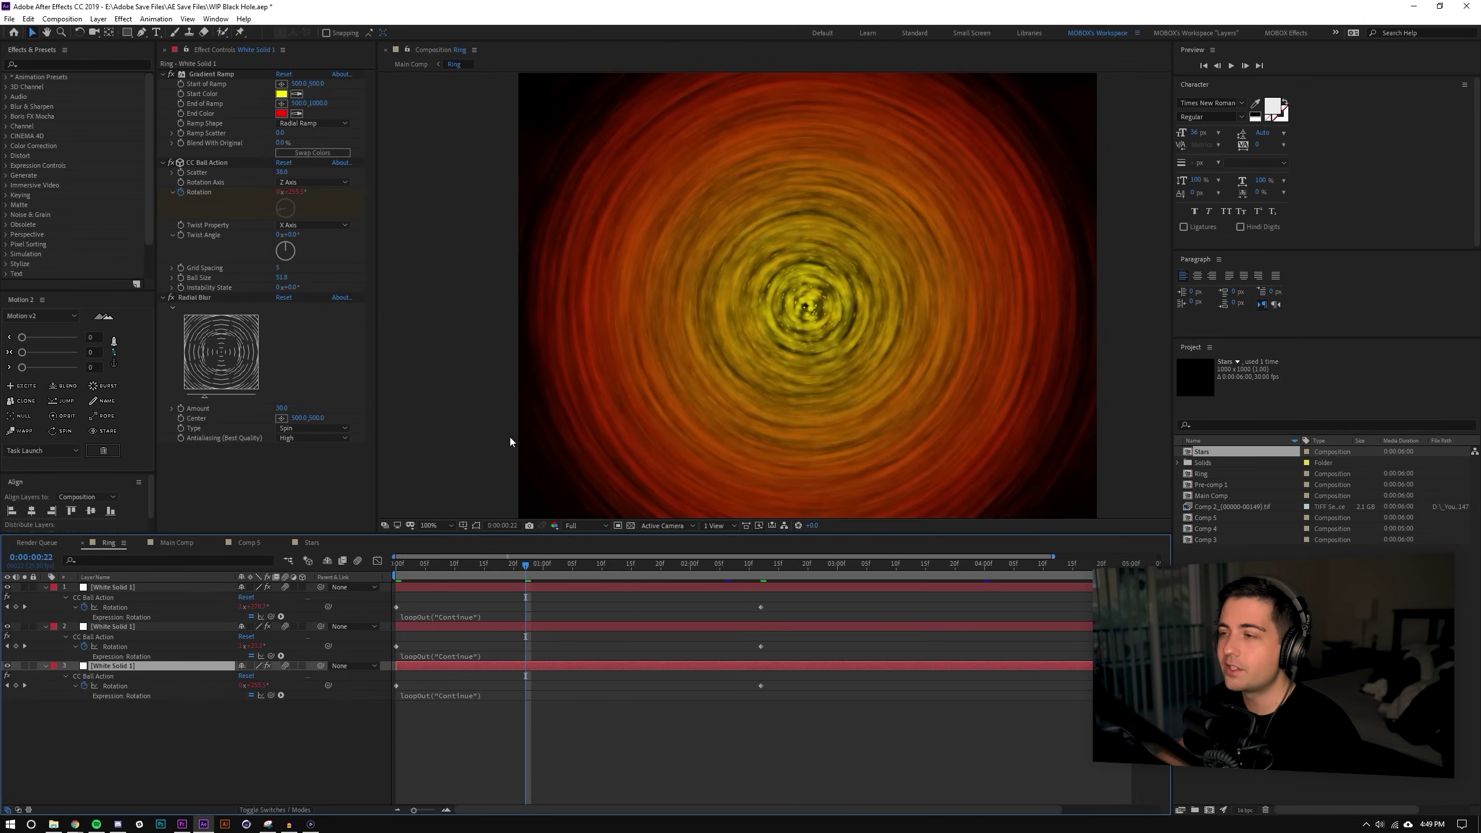
{"action": "left_click", "coordinate": [171, 546]}
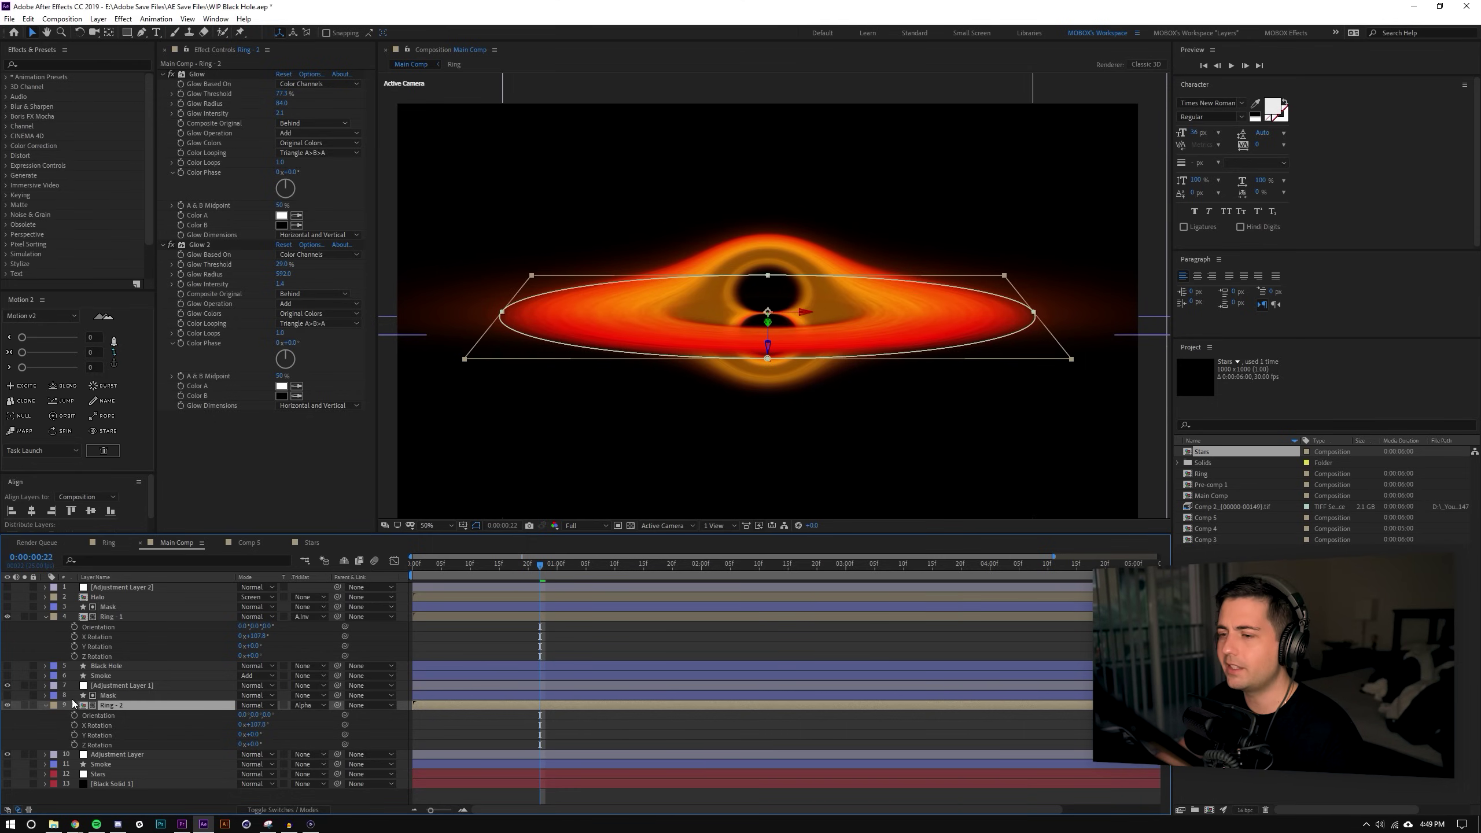
Collapse the properties of Ring - 1 and Ring - 2, and make the Black Hole layer visible with the layer switches shown.
{"action": "left_click", "coordinate": [45, 705]}
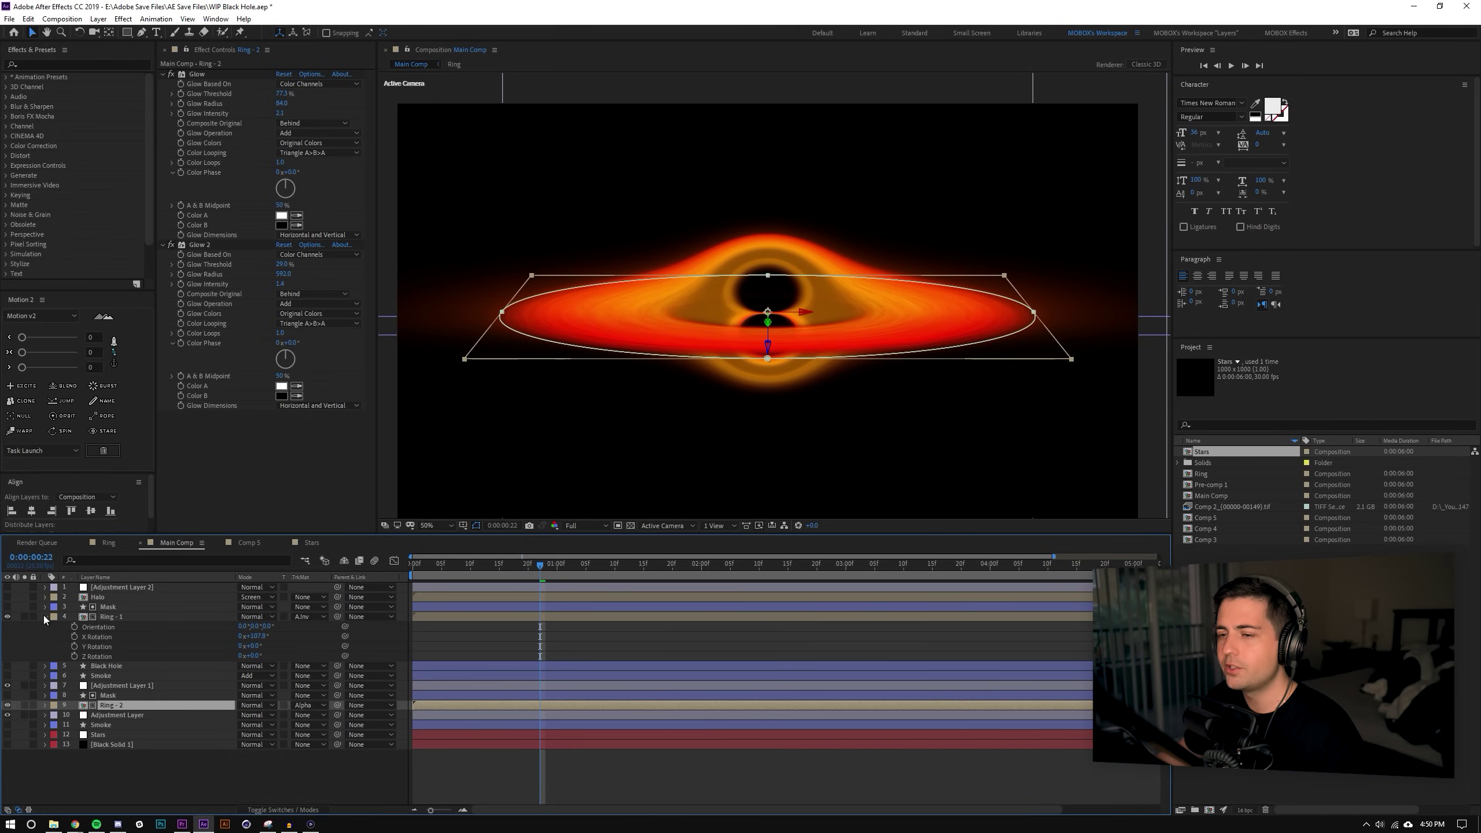
{"action": "left_click", "coordinate": [46, 617]}
{"action": "left_click", "coordinate": [109, 626]}
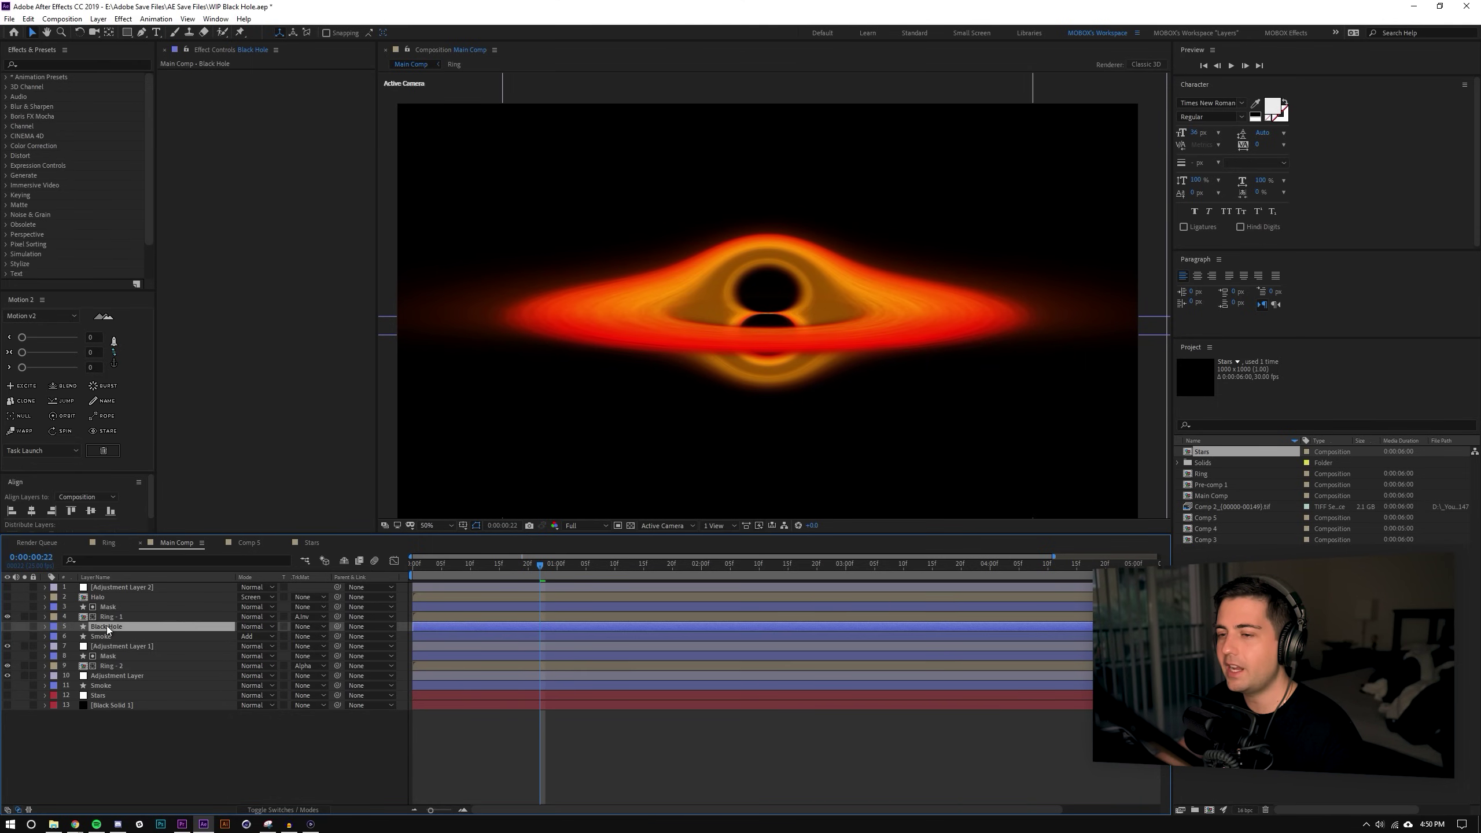
{"action": "left_click", "coordinate": [6, 627]}
{"action": "key", "text": "slash"}
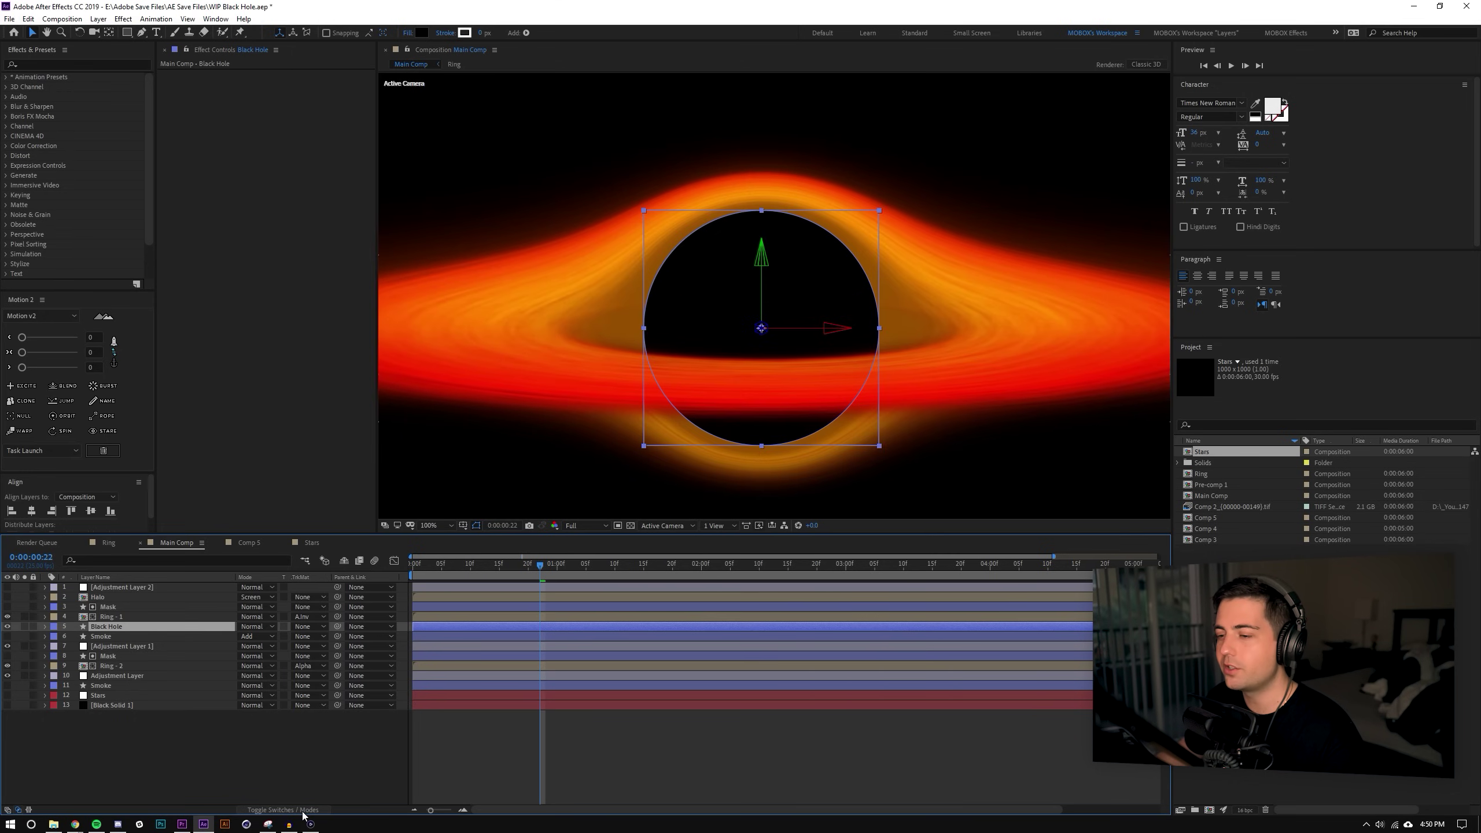
{"action": "left_click", "coordinate": [283, 810]}
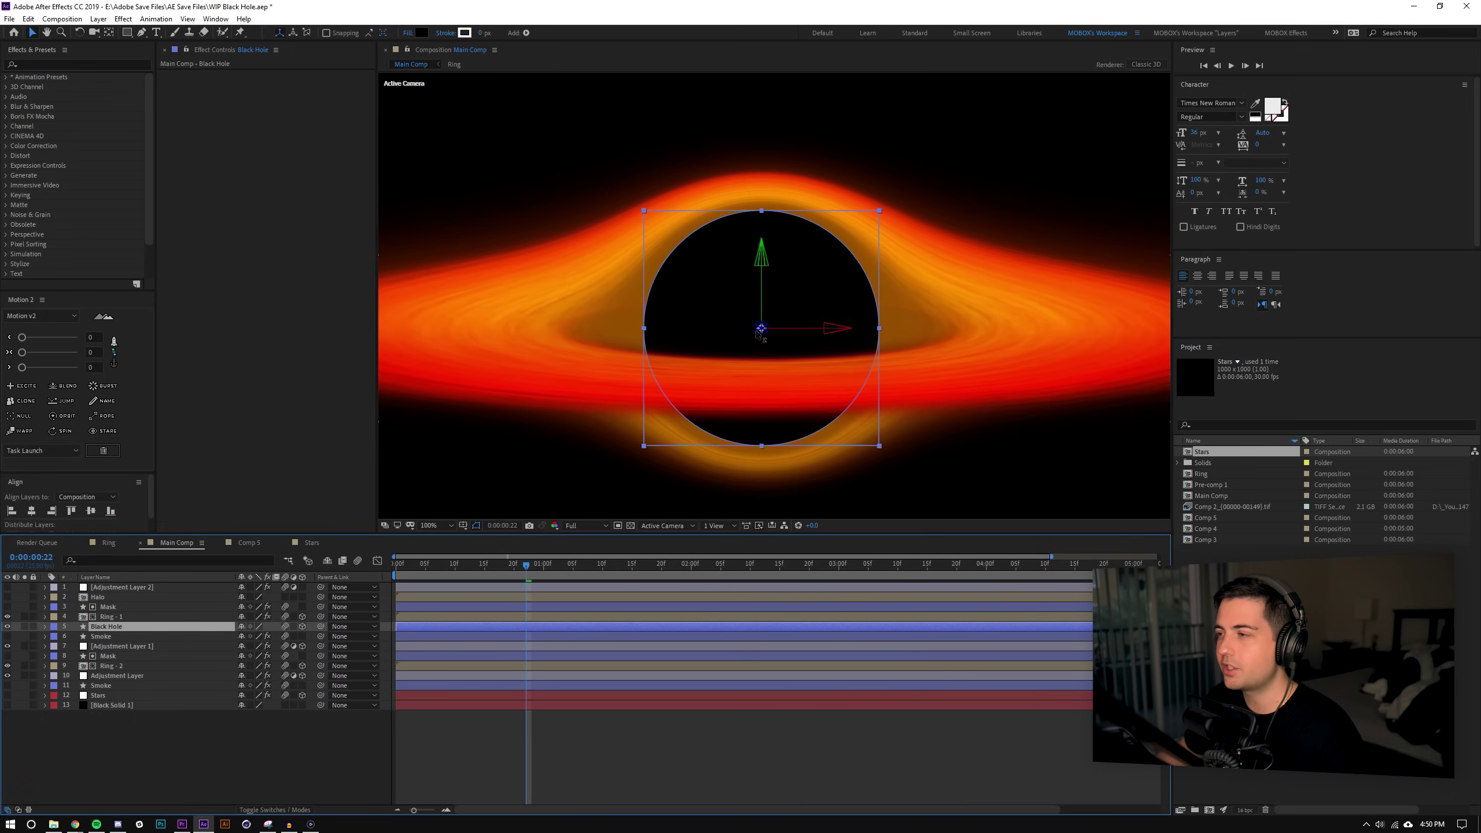
{"action": "key", "text": "ctrl+z"}
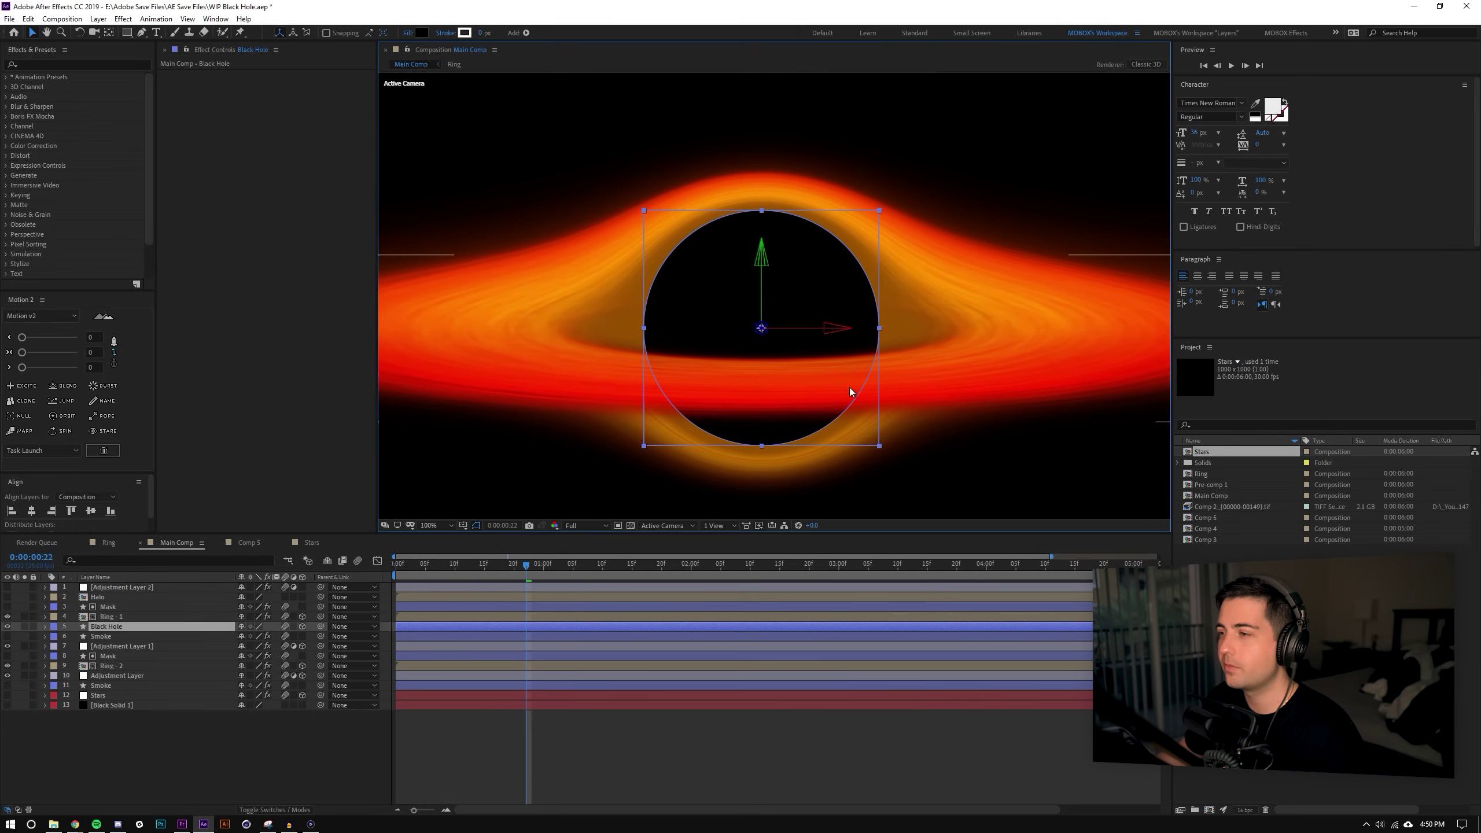
Deselect the layers and check the black hole at the start of the composition and at 0:00:01:07.
{"action": "key", "text": "ctrl+shift+a"}
{"action": "key", "text": "comma"}
{"action": "left_click_drag", "start_coordinate": [435, 572], "coordinate": [361, 572]}
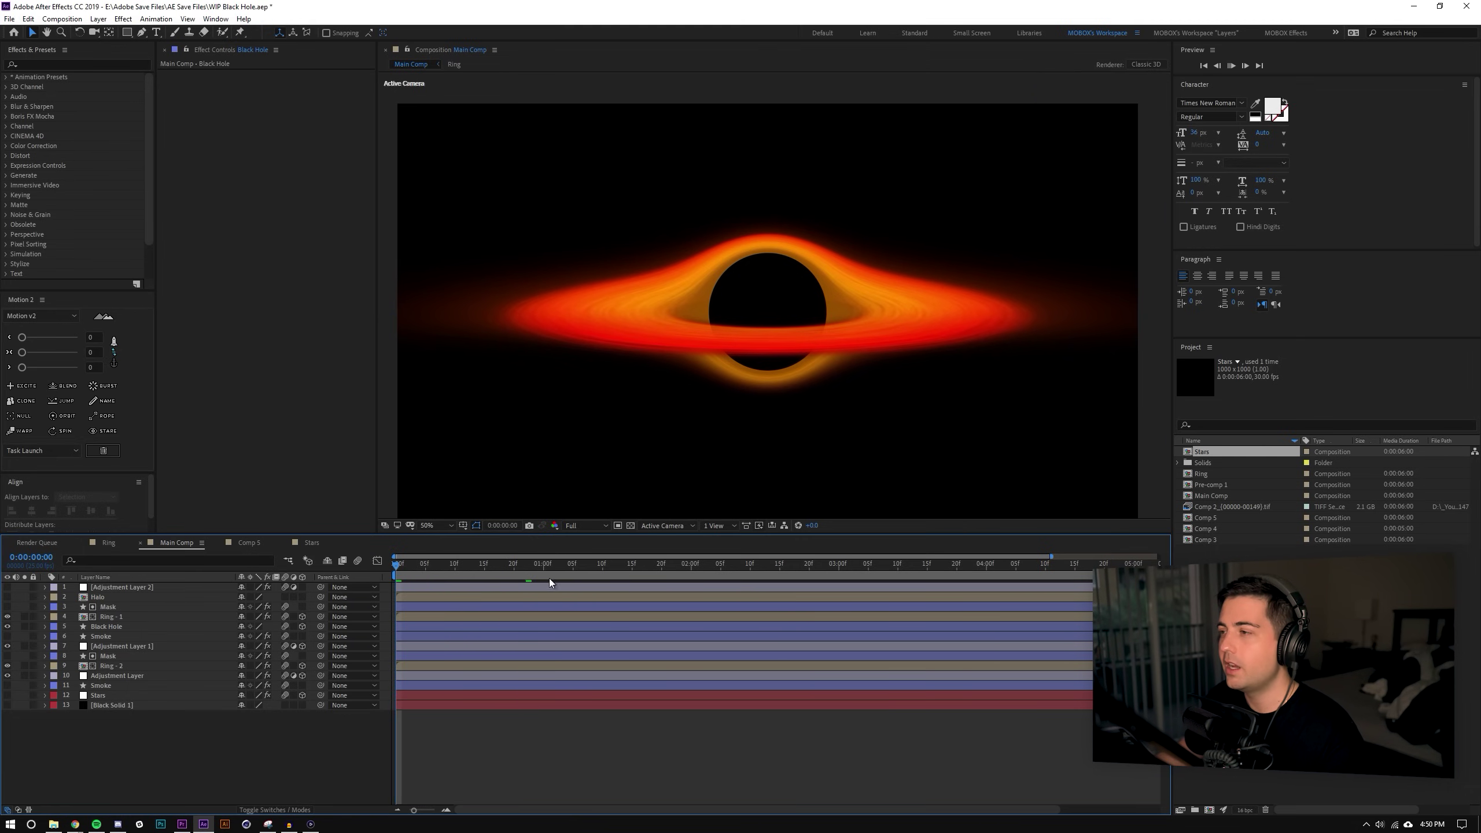
{"action": "left_click", "coordinate": [585, 564]}
{"action": "key", "text": "period"}
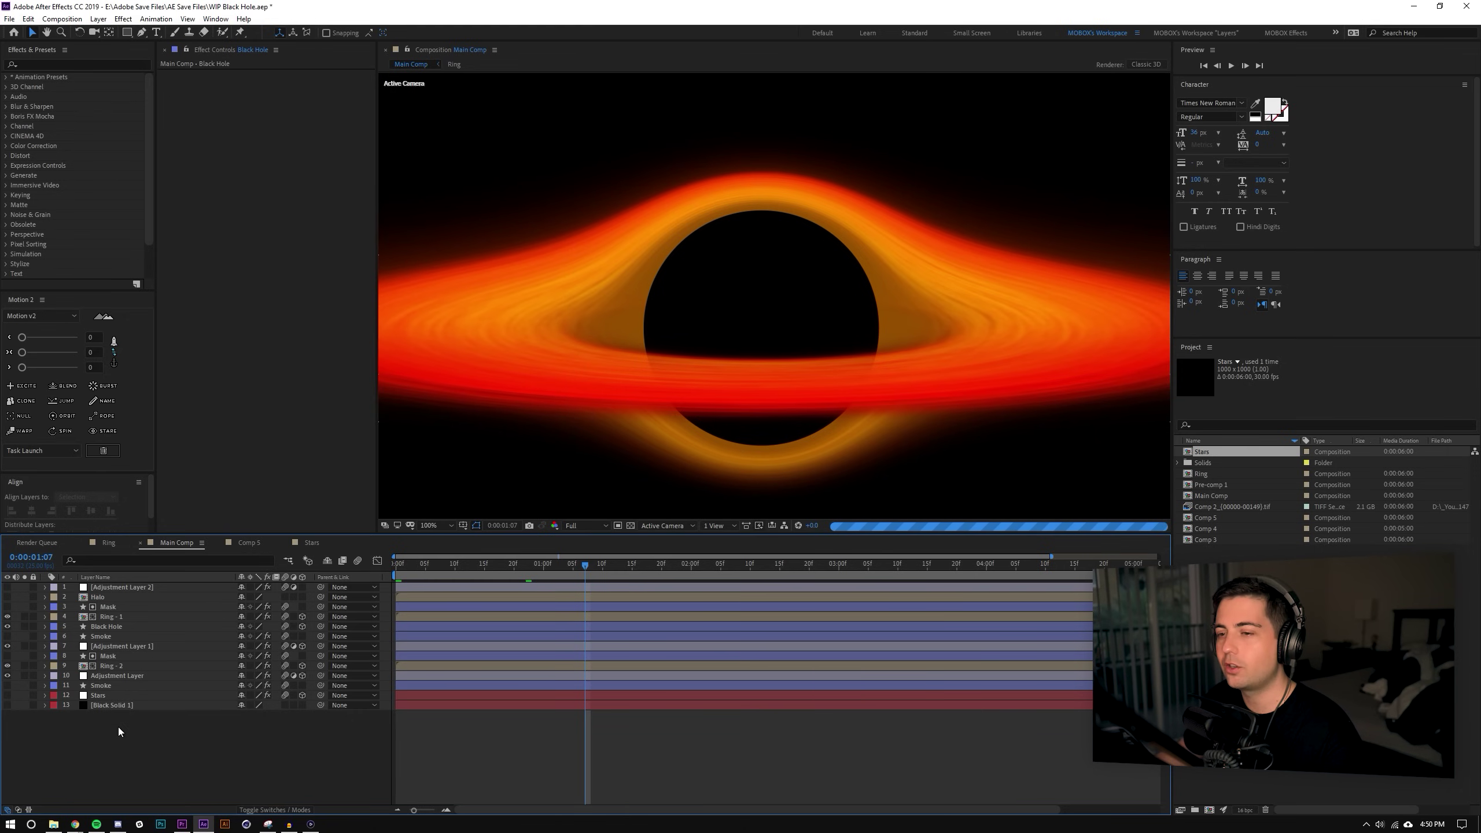
Make the Halo layer visible and open its precomp to inspect the Saber effect on the upper Black Solid 2.
{"action": "left_click", "coordinate": [7, 598]}
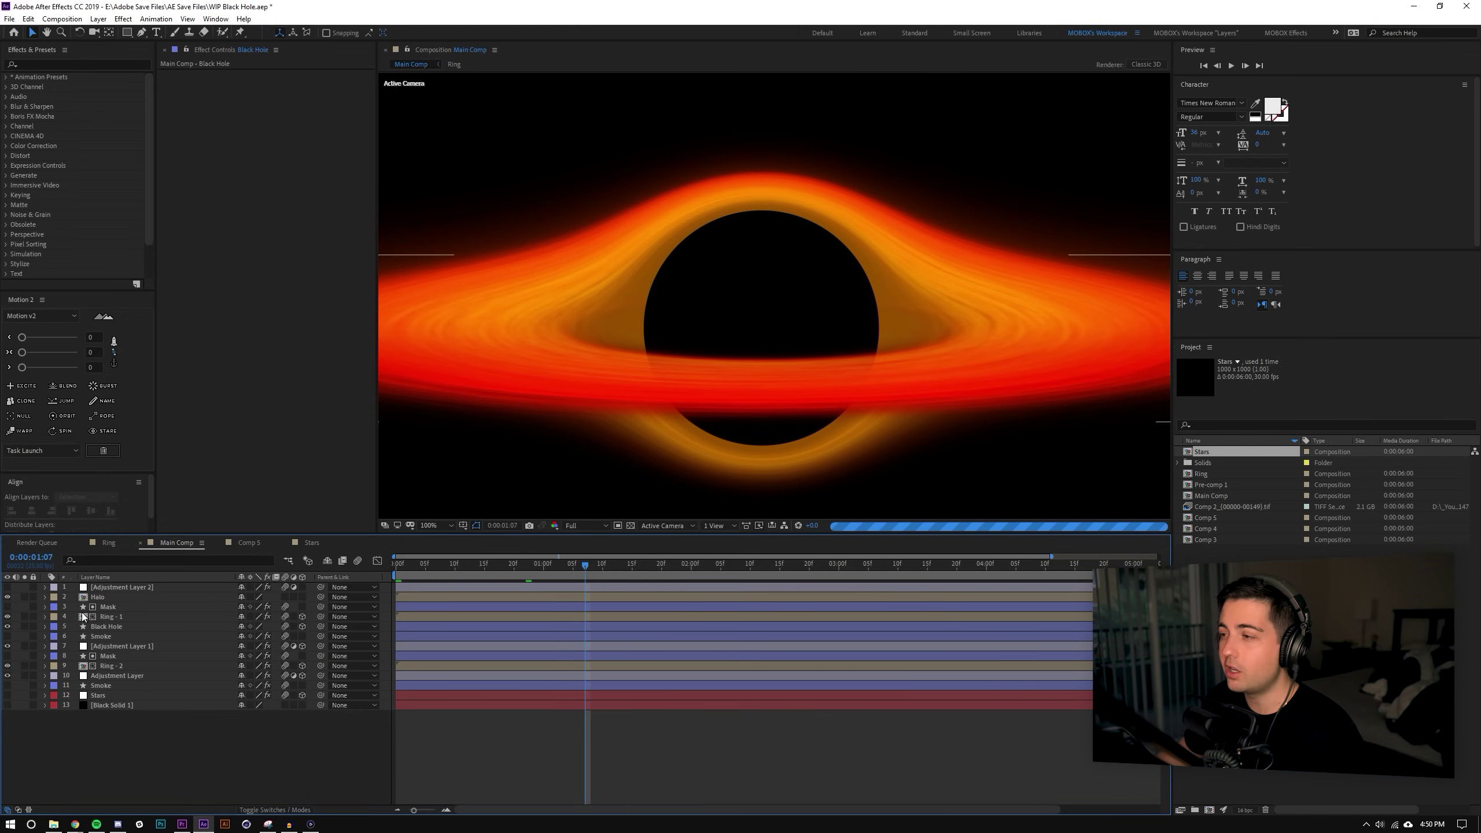
{"action": "double_click", "coordinate": [100, 597]}
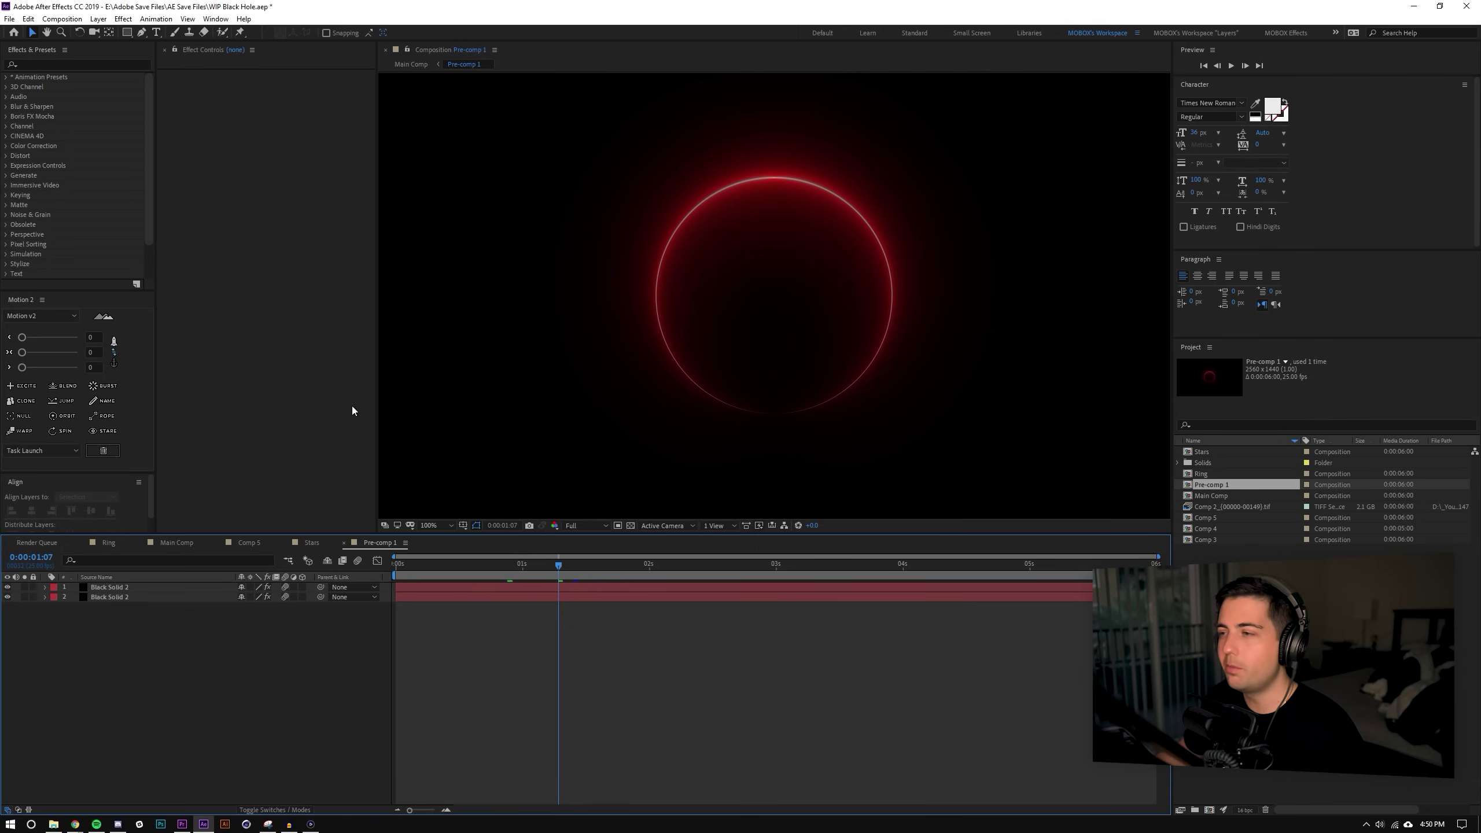
{"action": "key", "text": "period"}
{"action": "left_click", "coordinate": [731, 268]}
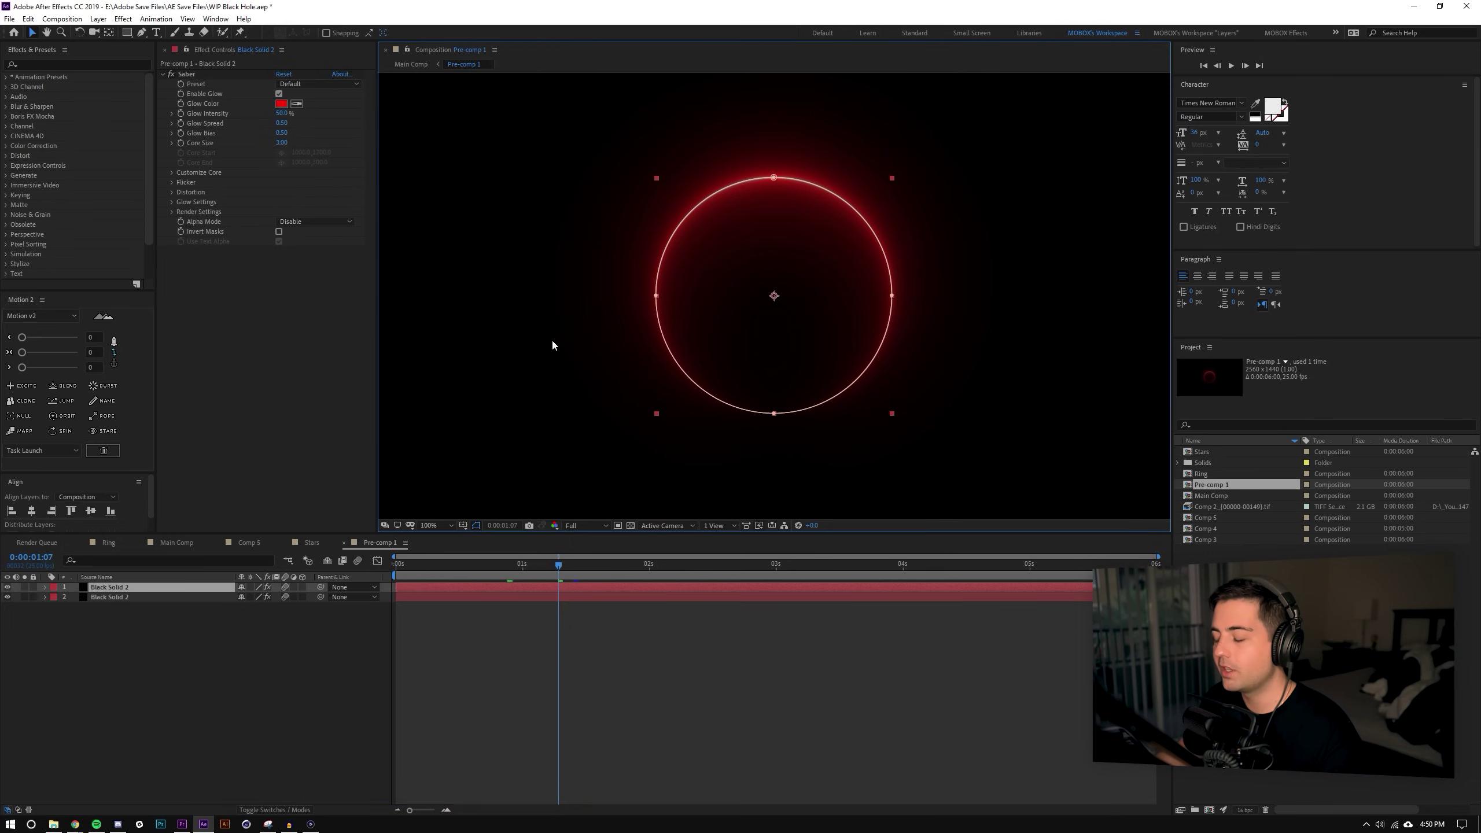
{"action": "left_click", "coordinate": [155, 655]}
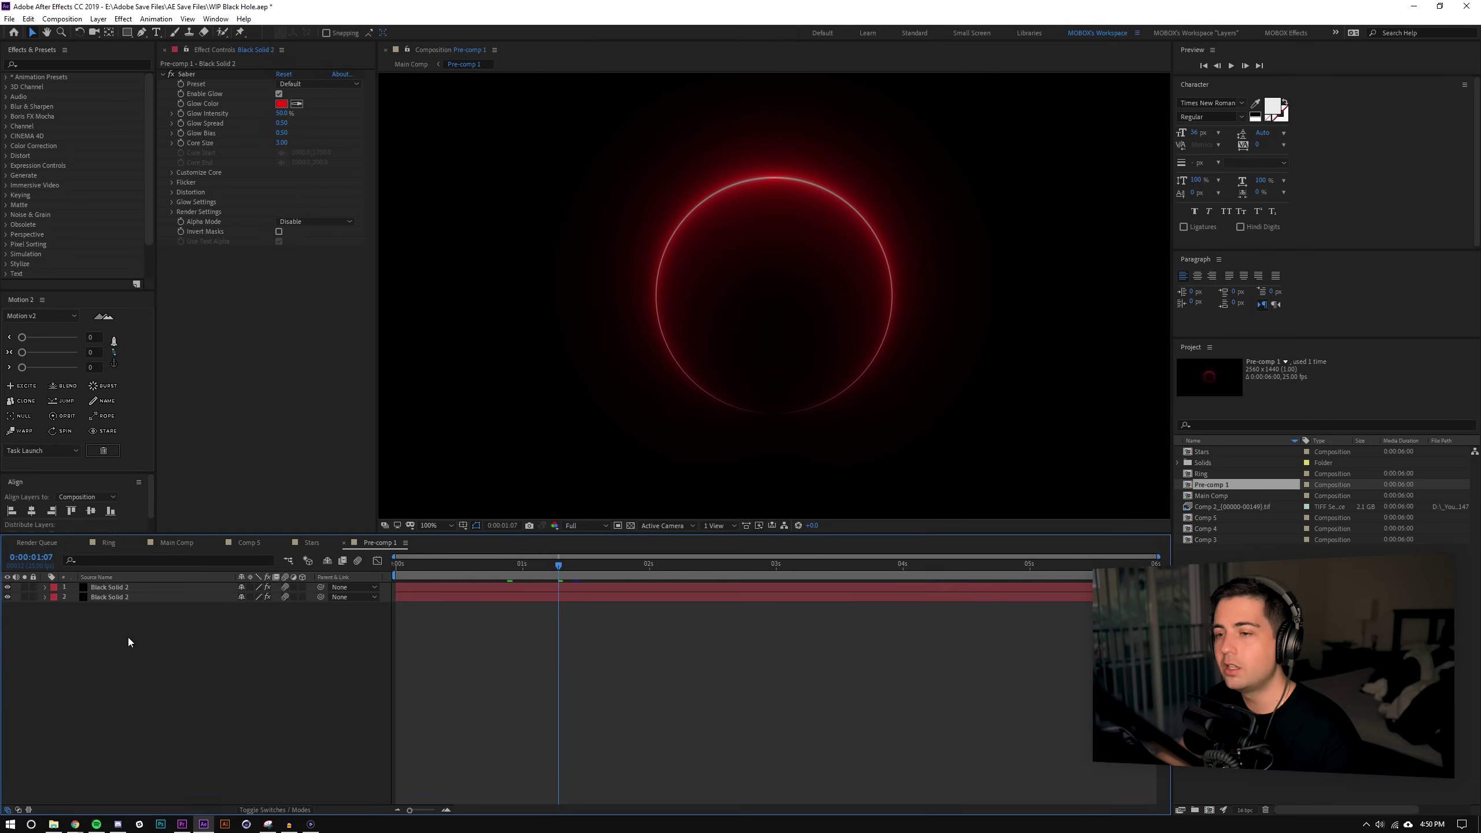
Hide the lower Black Solid 2 to isolate half of the halo, and expand the upper solid's Saber Customize Core settings.
{"action": "left_click", "coordinate": [7, 597]}
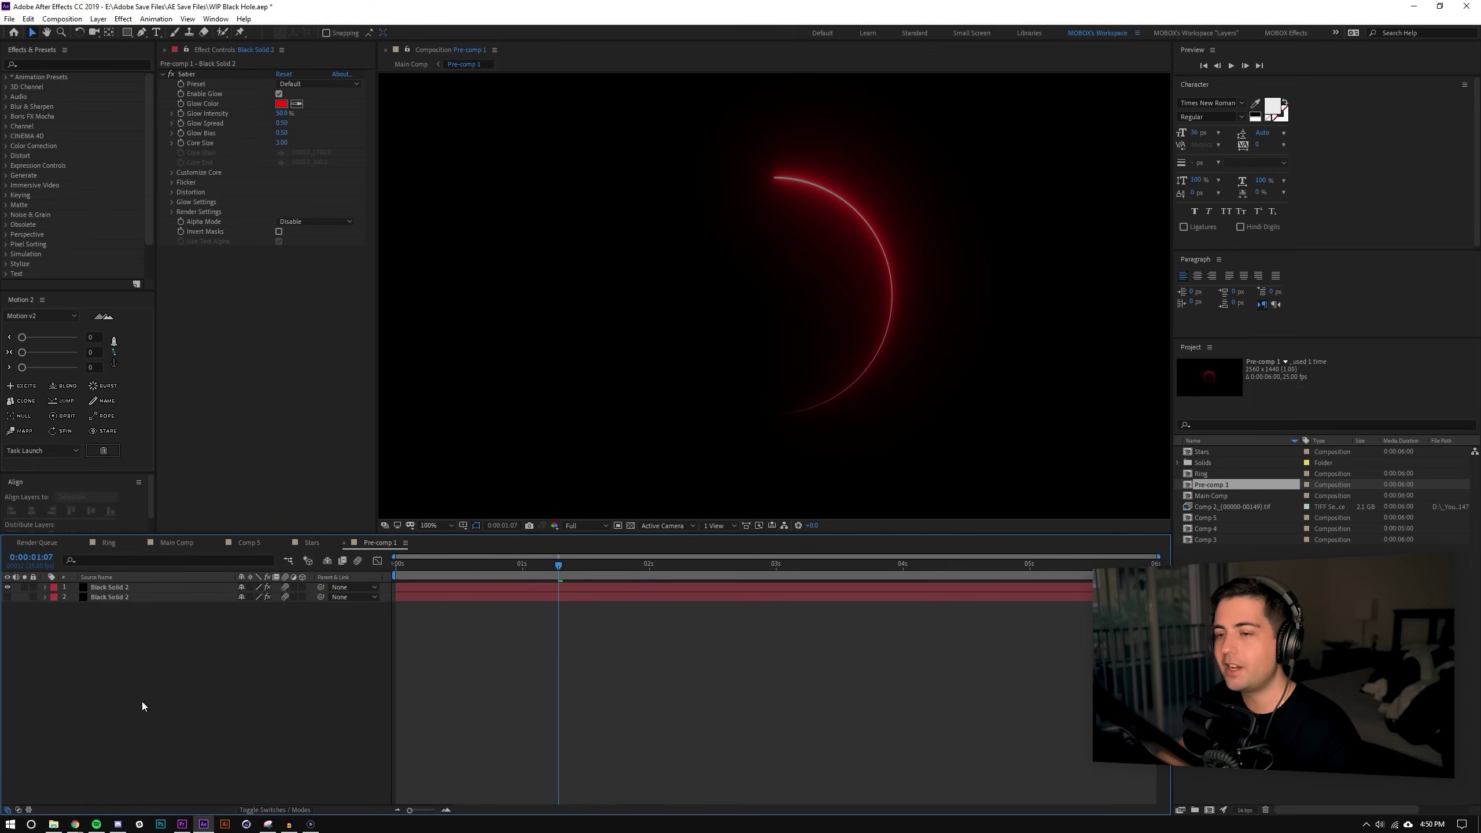
{"action": "left_click", "coordinate": [188, 75]}
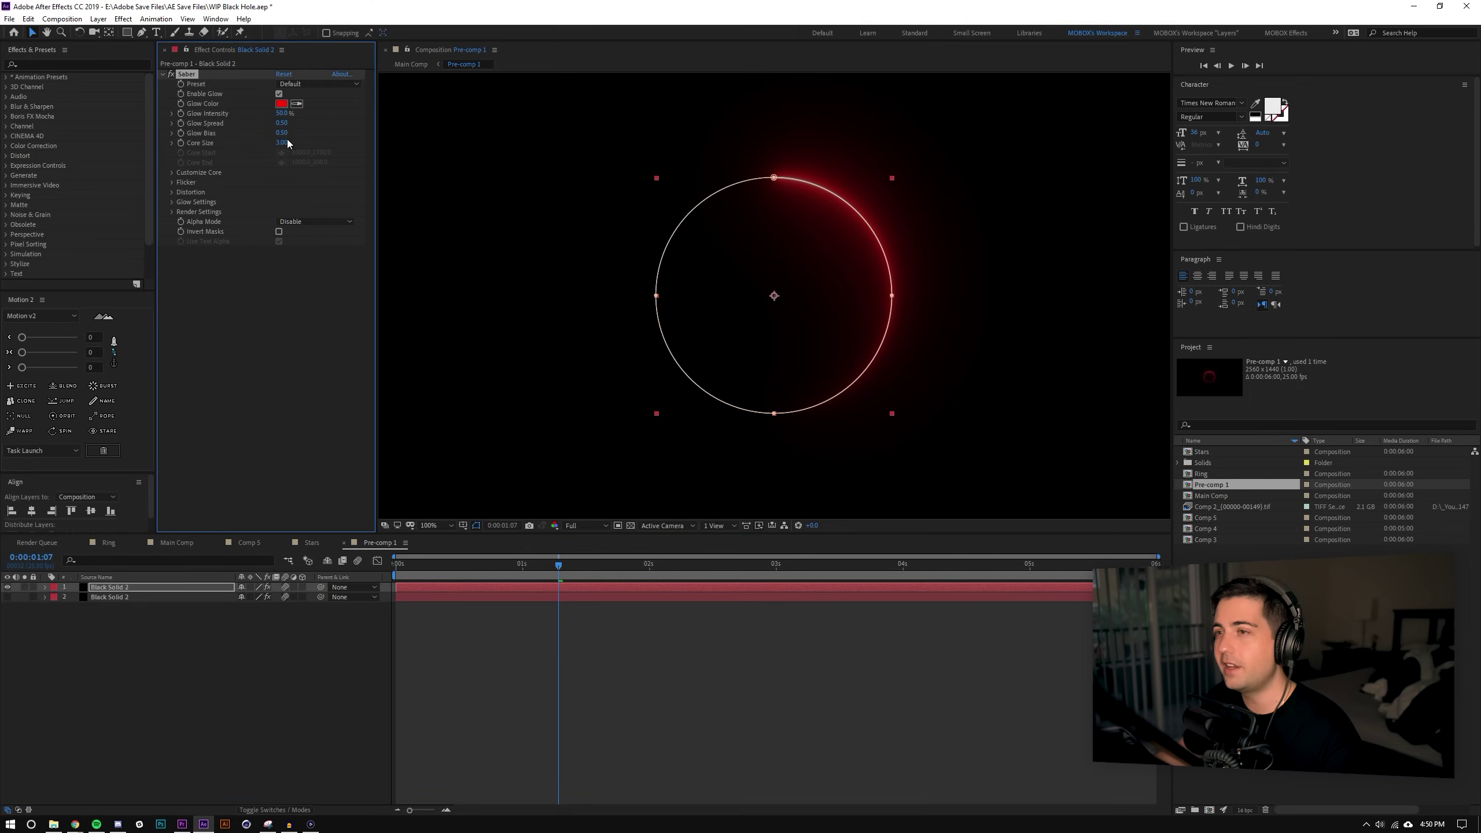
{"action": "left_click", "coordinate": [171, 173]}
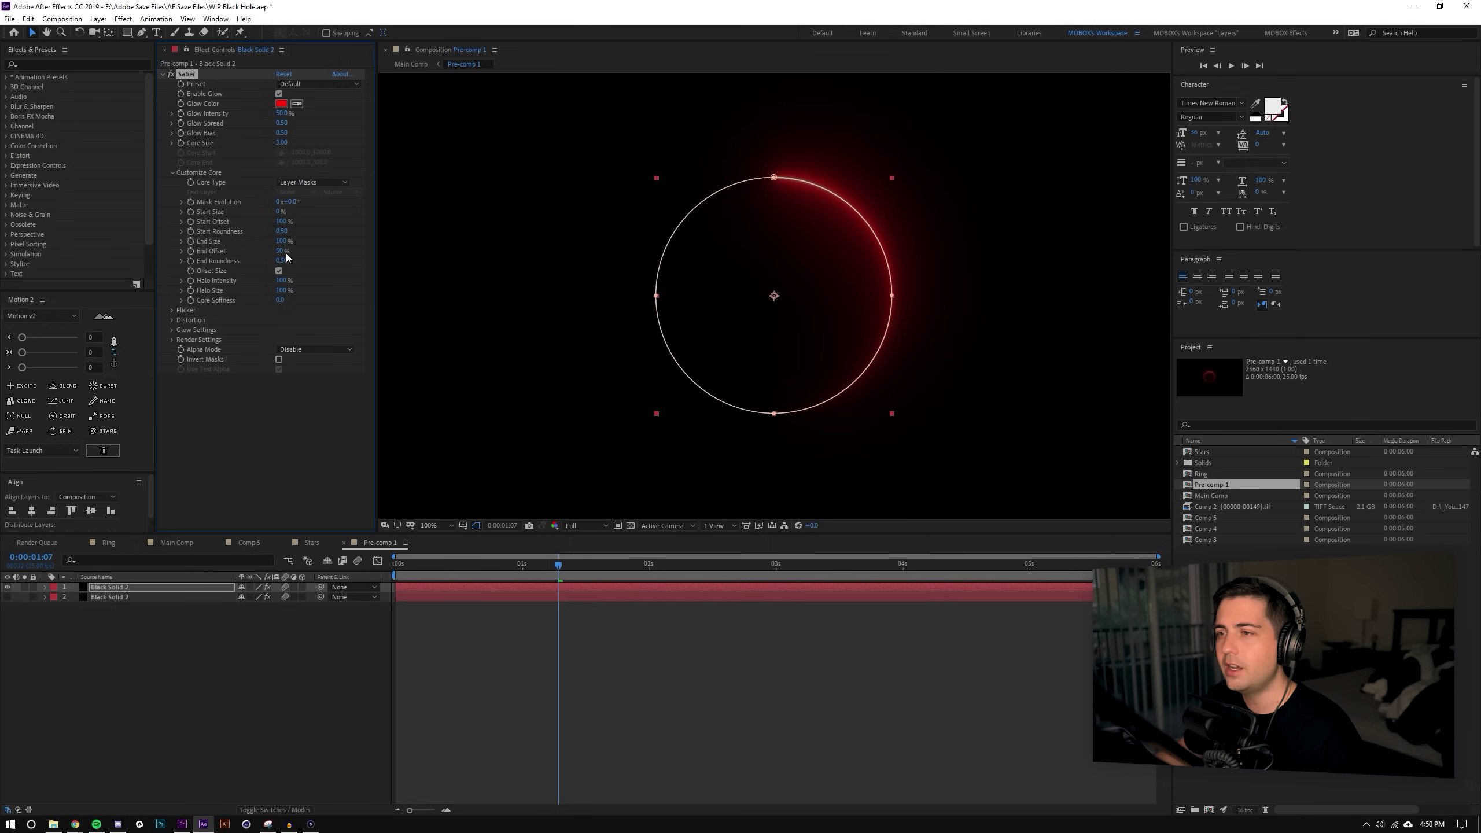
{"action": "left_click", "coordinate": [324, 672]}
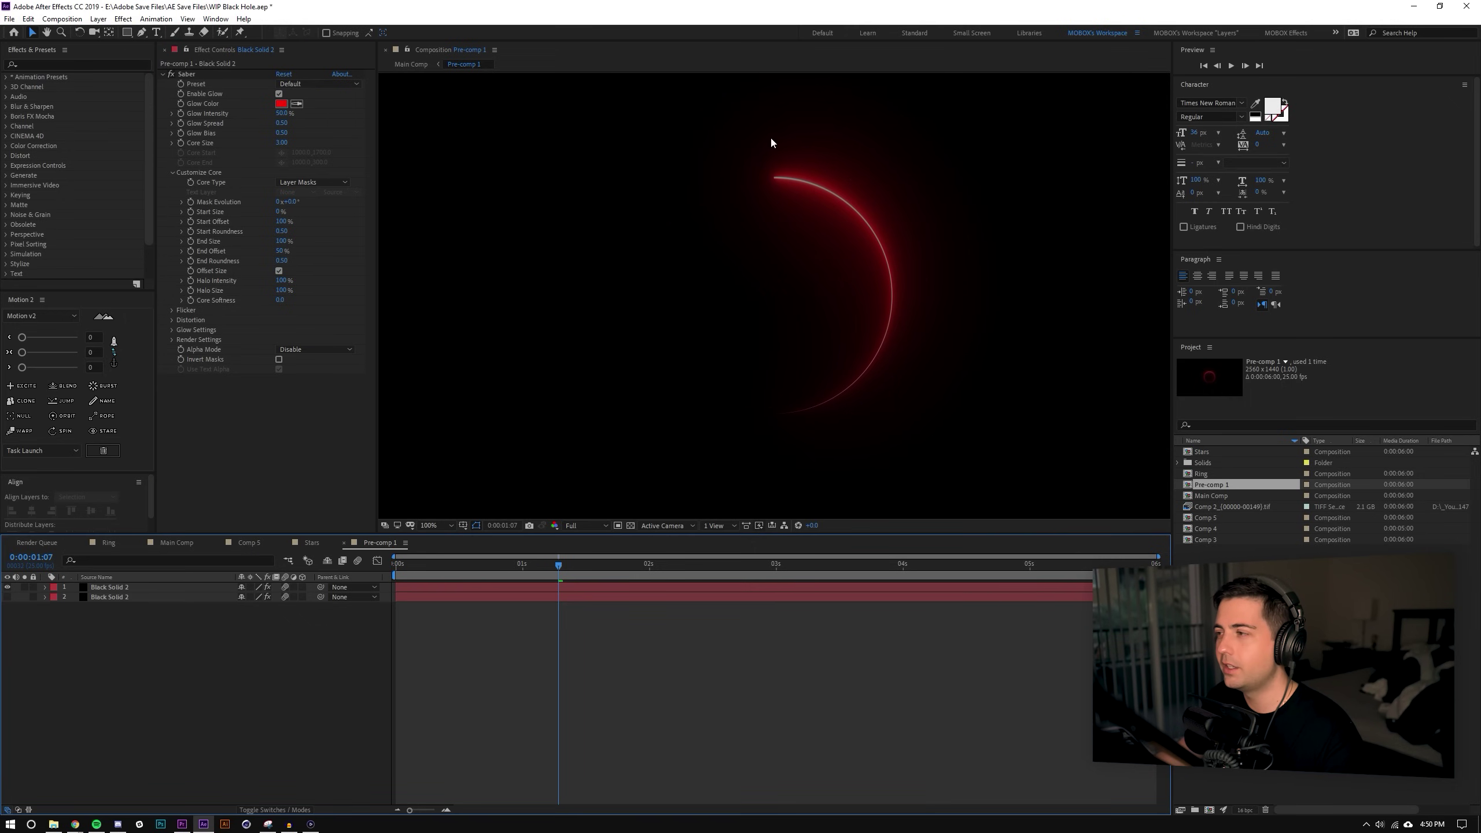
Reveal the mask path of the upper Black Solid 2 and check Saber's Core Type options, keeping Layer Masks.
{"action": "left_click", "coordinate": [125, 587]}
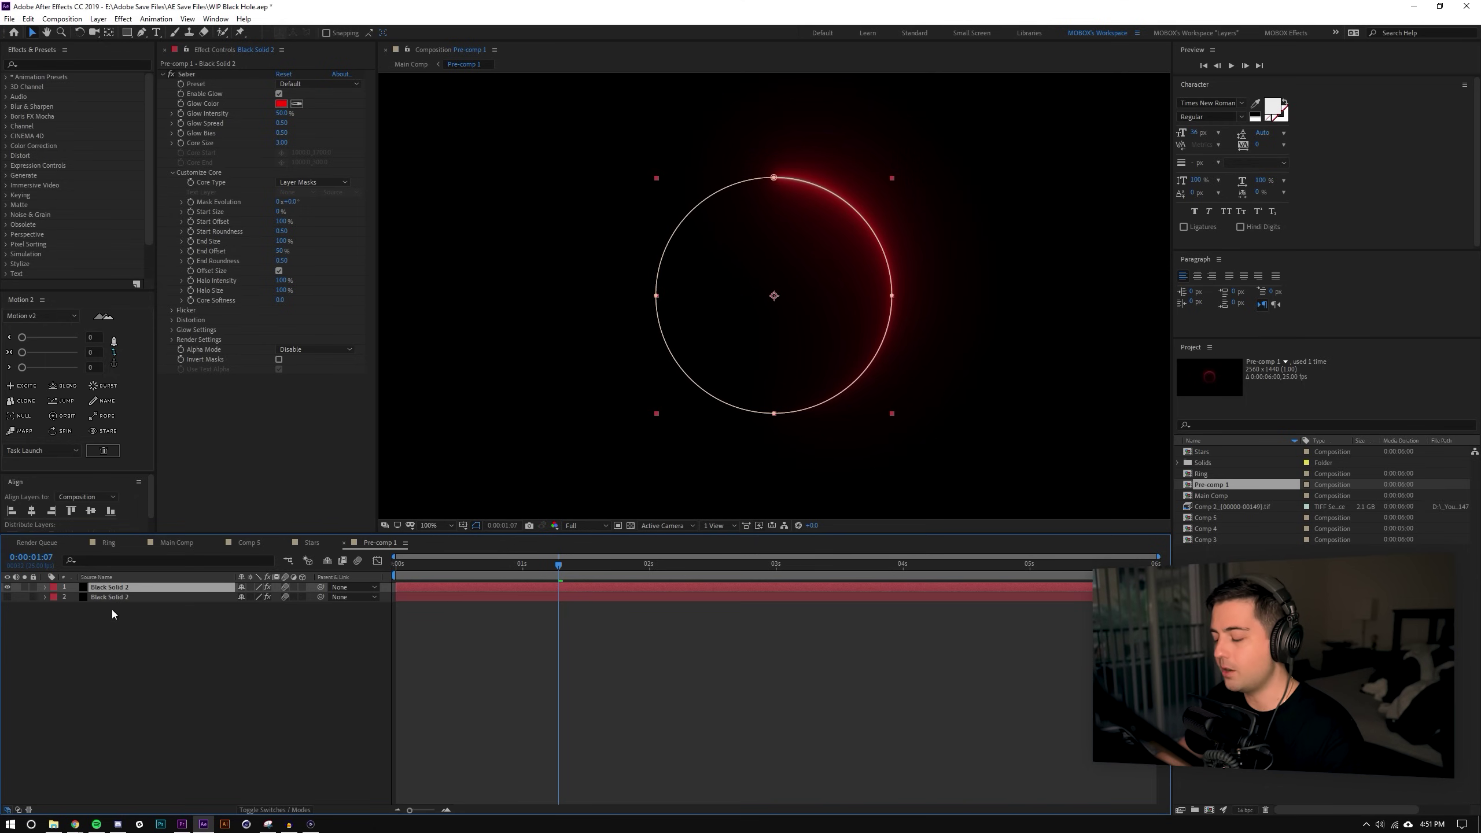
{"action": "key", "text": "m"}
{"action": "left_click", "coordinate": [93, 625]}
{"action": "left_click", "coordinate": [92, 598]}
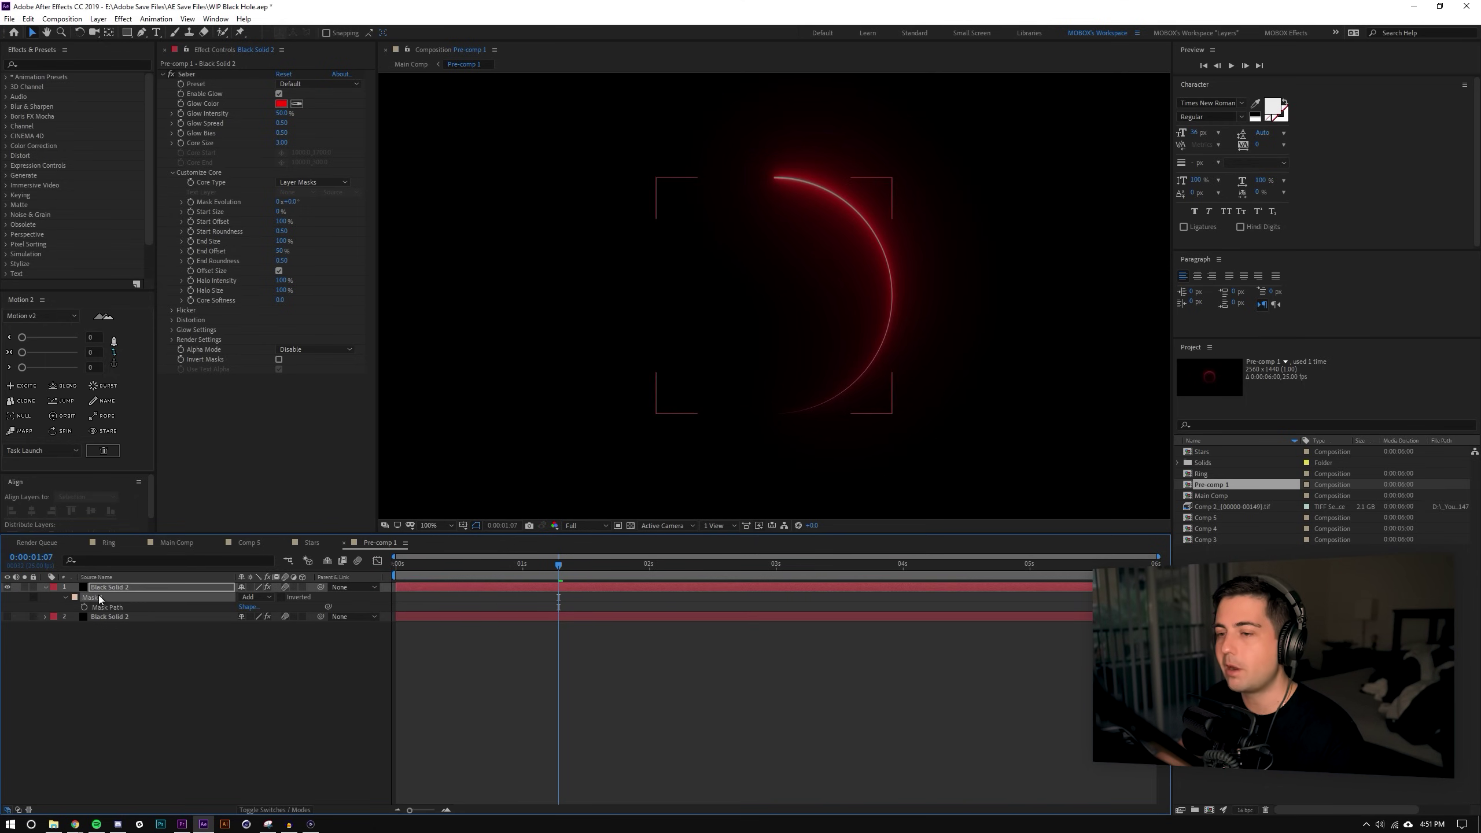
{"action": "left_click", "coordinate": [213, 666]}
{"action": "left_click", "coordinate": [296, 183]}
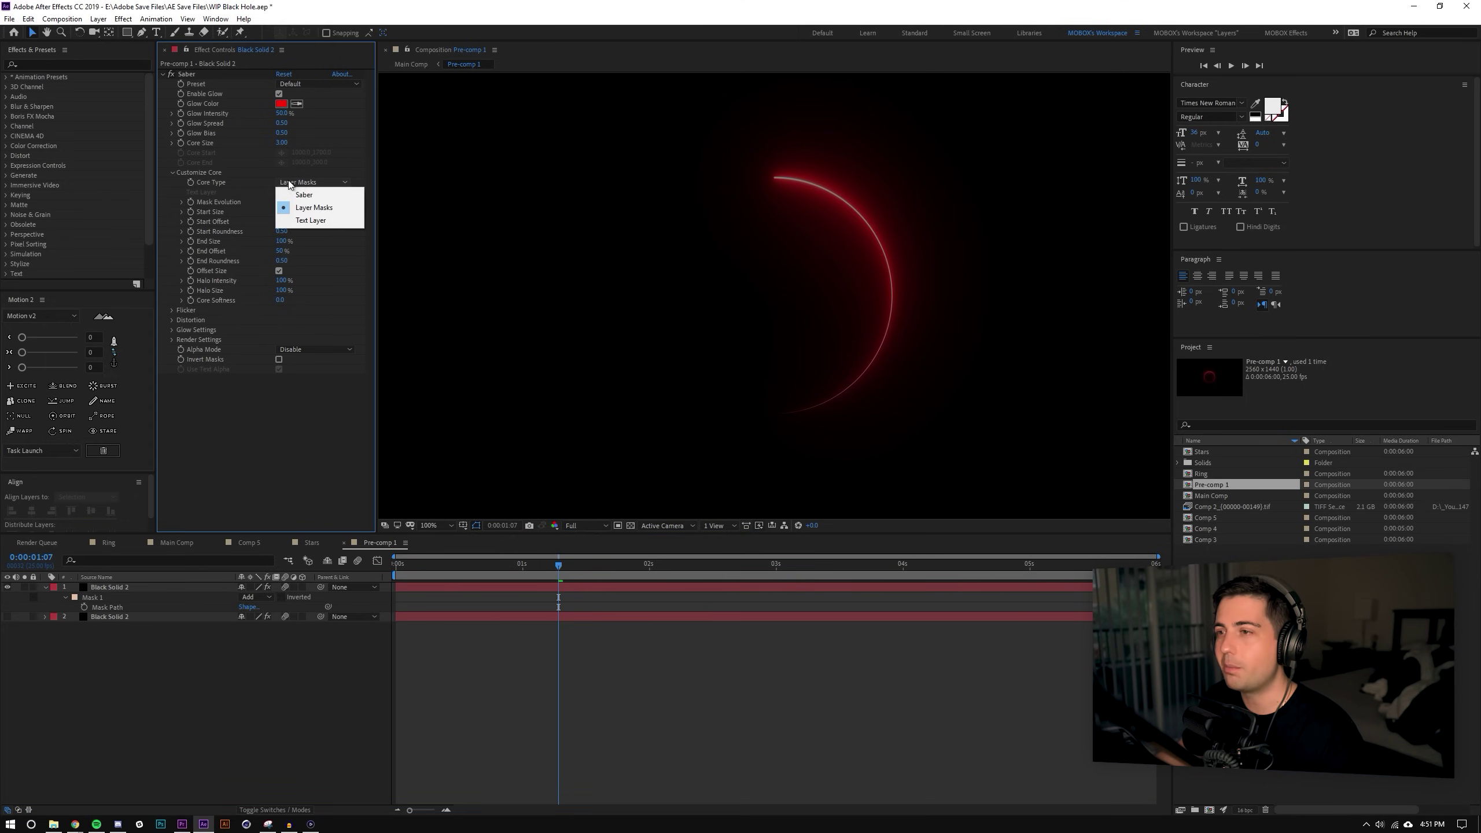
{"action": "left_click", "coordinate": [335, 211]}
{"action": "left_click", "coordinate": [189, 678]}
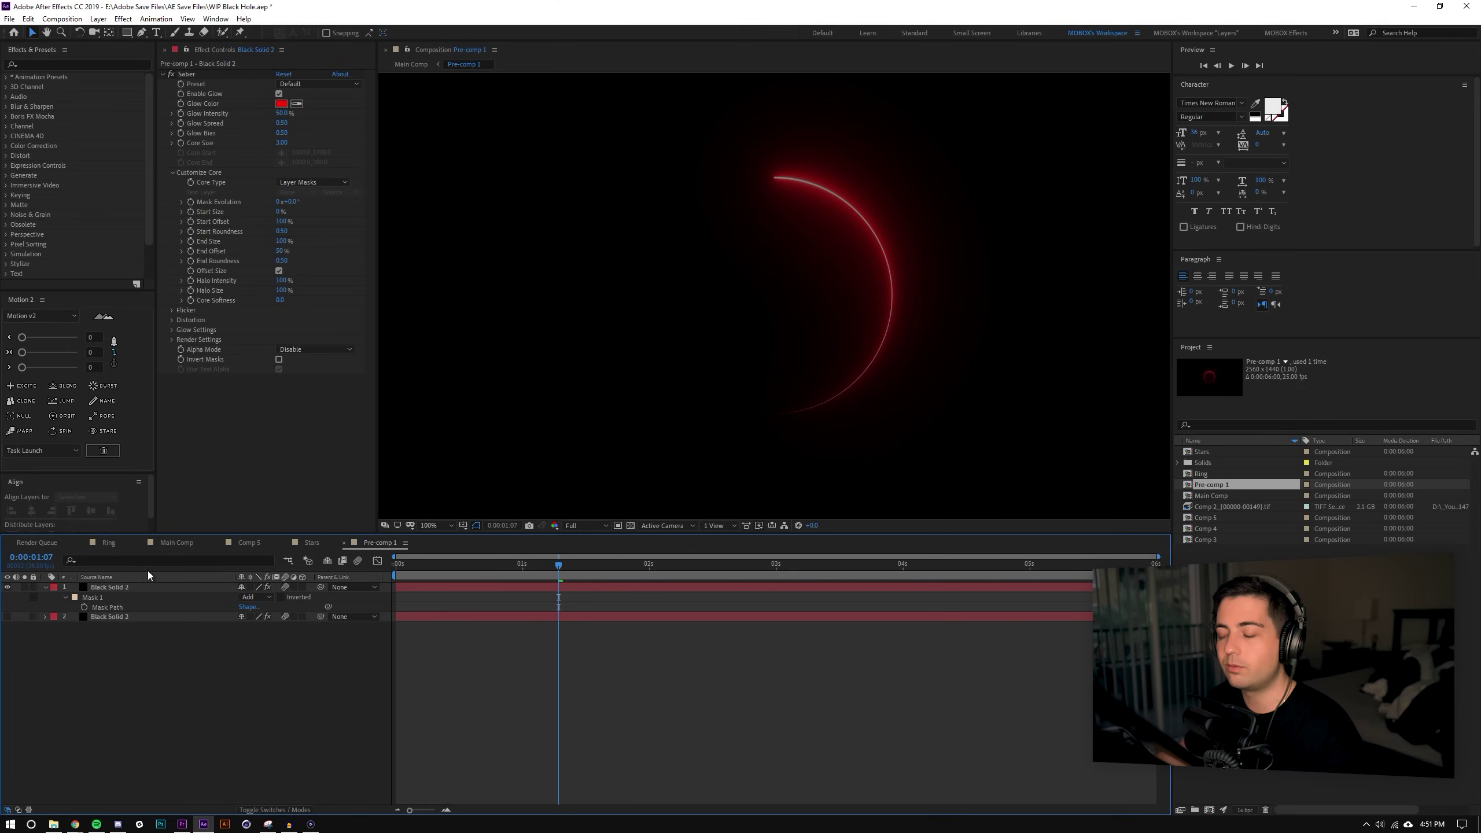
Show the lower Black Solid 2 again to complete the halo and return to Main Comp.
{"action": "left_click", "coordinate": [7, 617]}
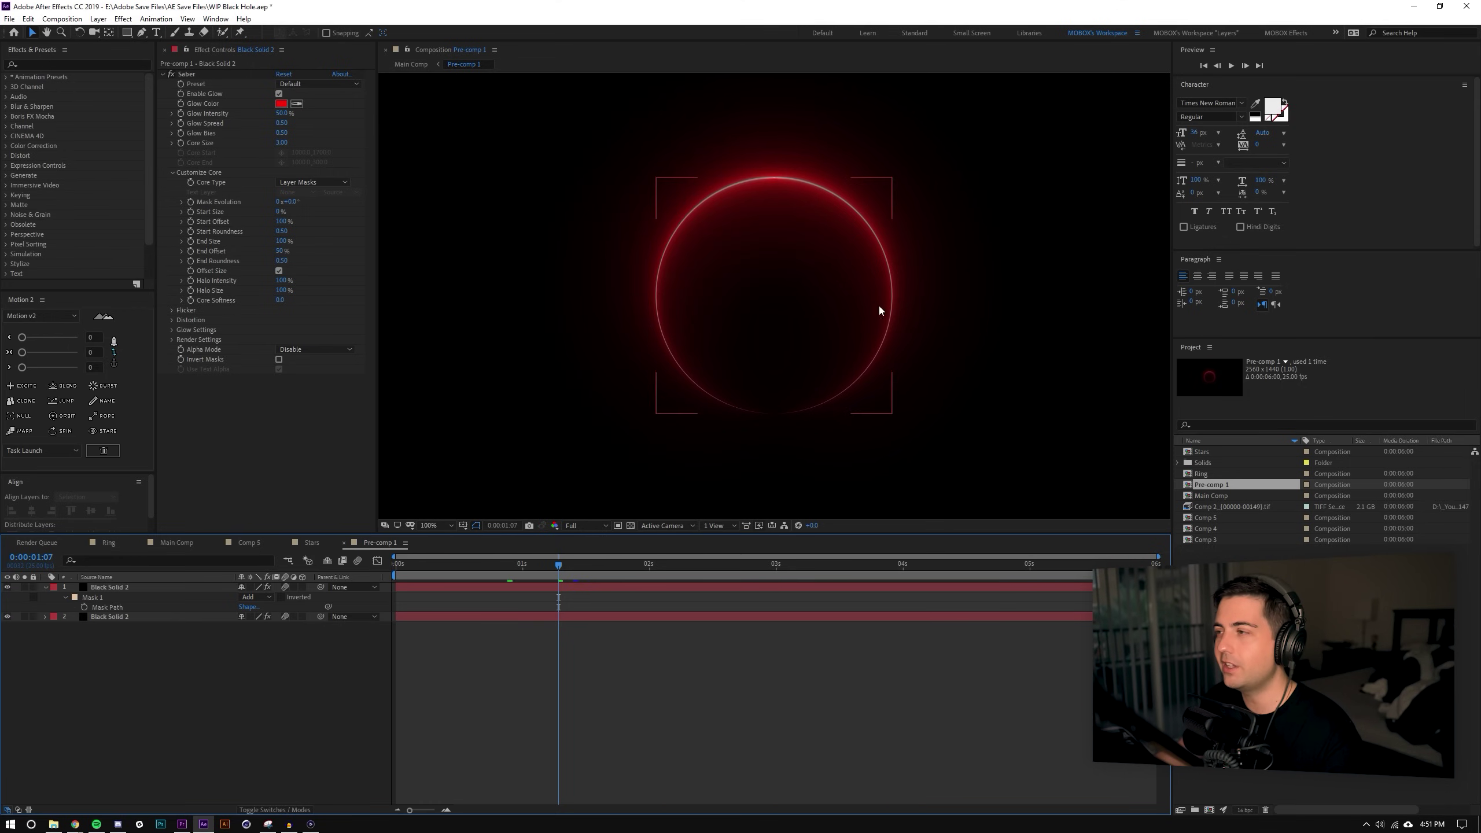
{"action": "left_click", "coordinate": [359, 598]}
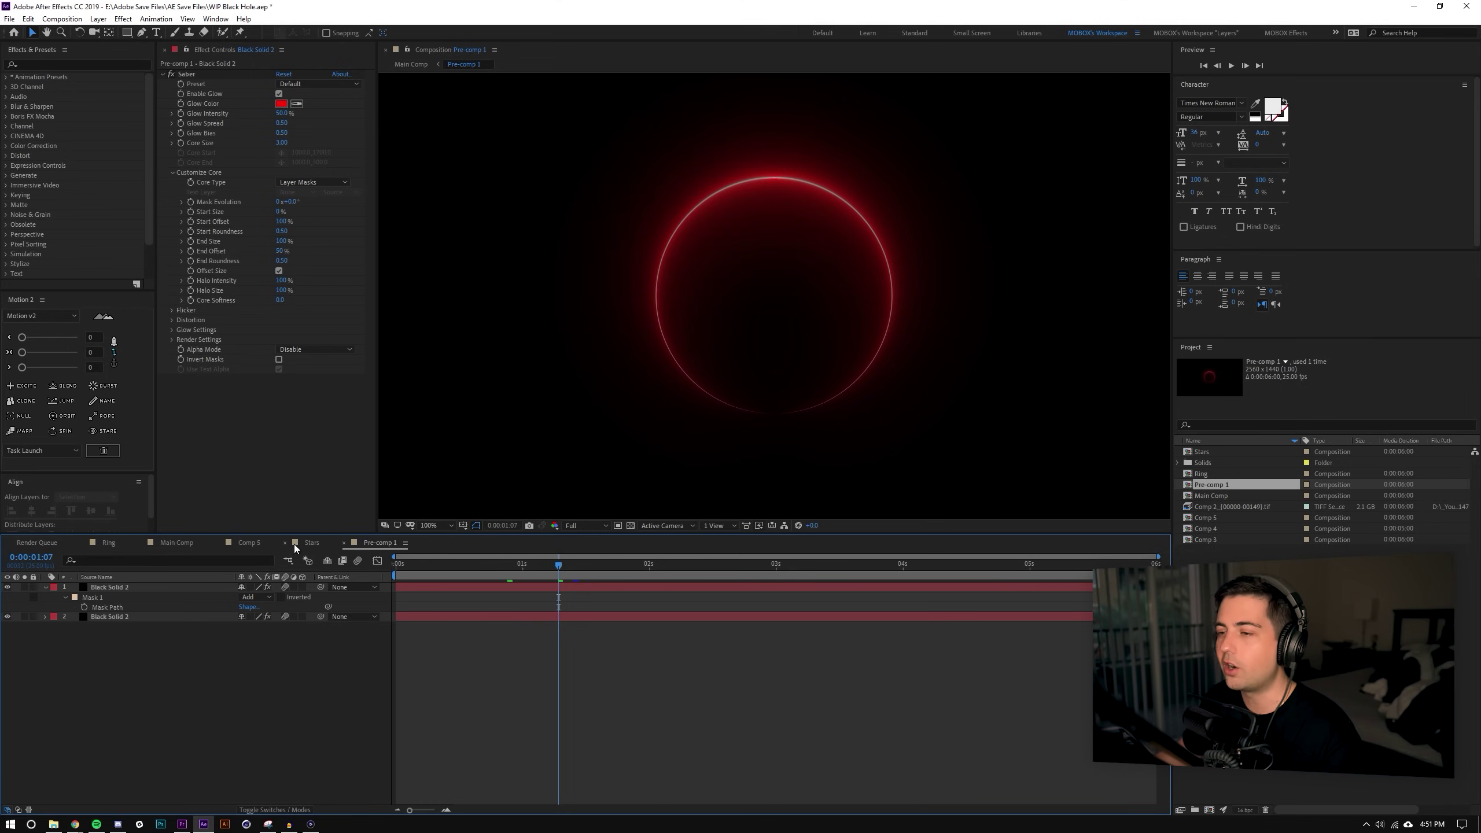
{"action": "left_click", "coordinate": [171, 547]}
{"action": "left_click", "coordinate": [229, 741]}
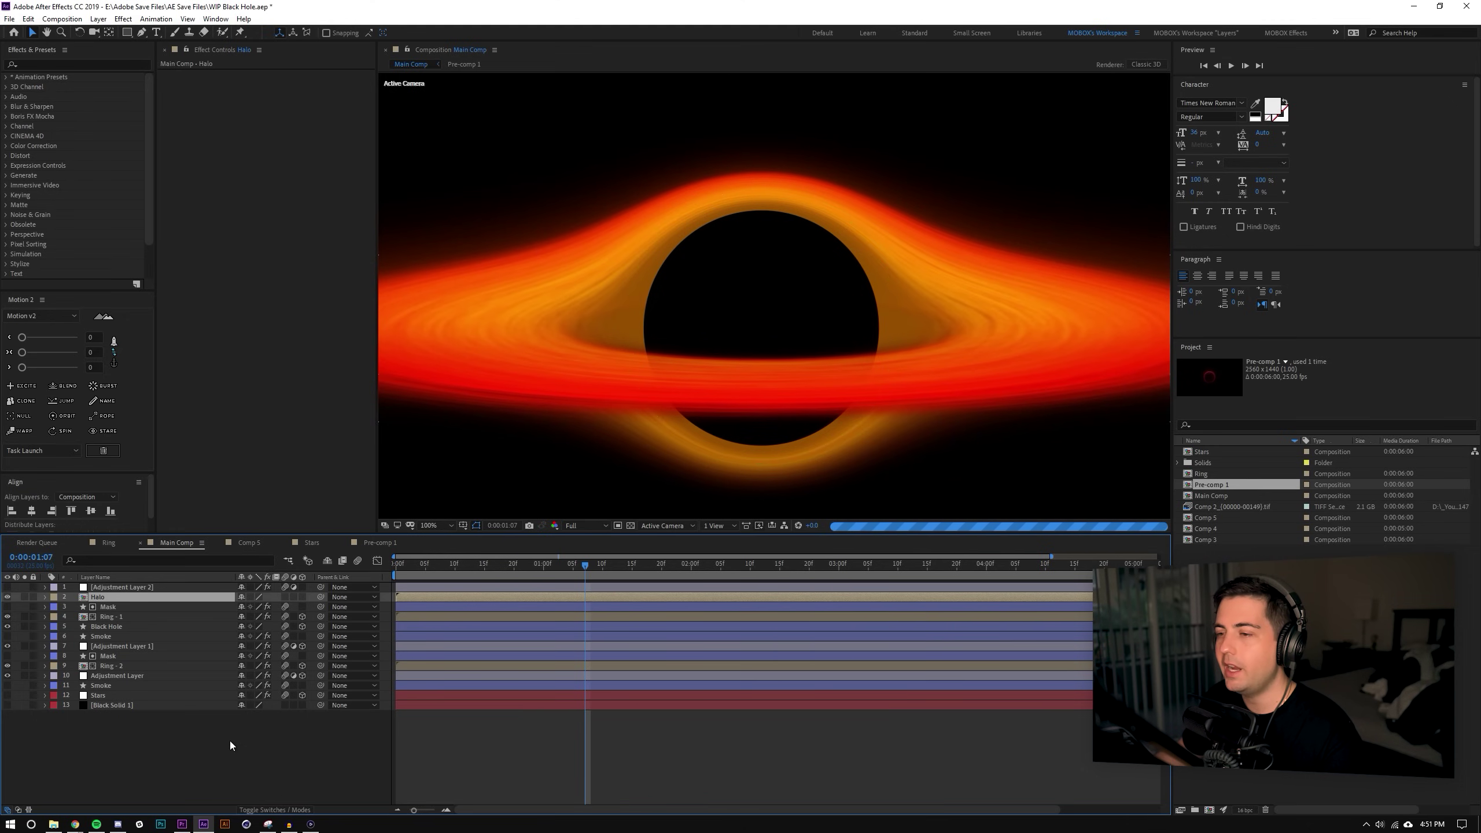
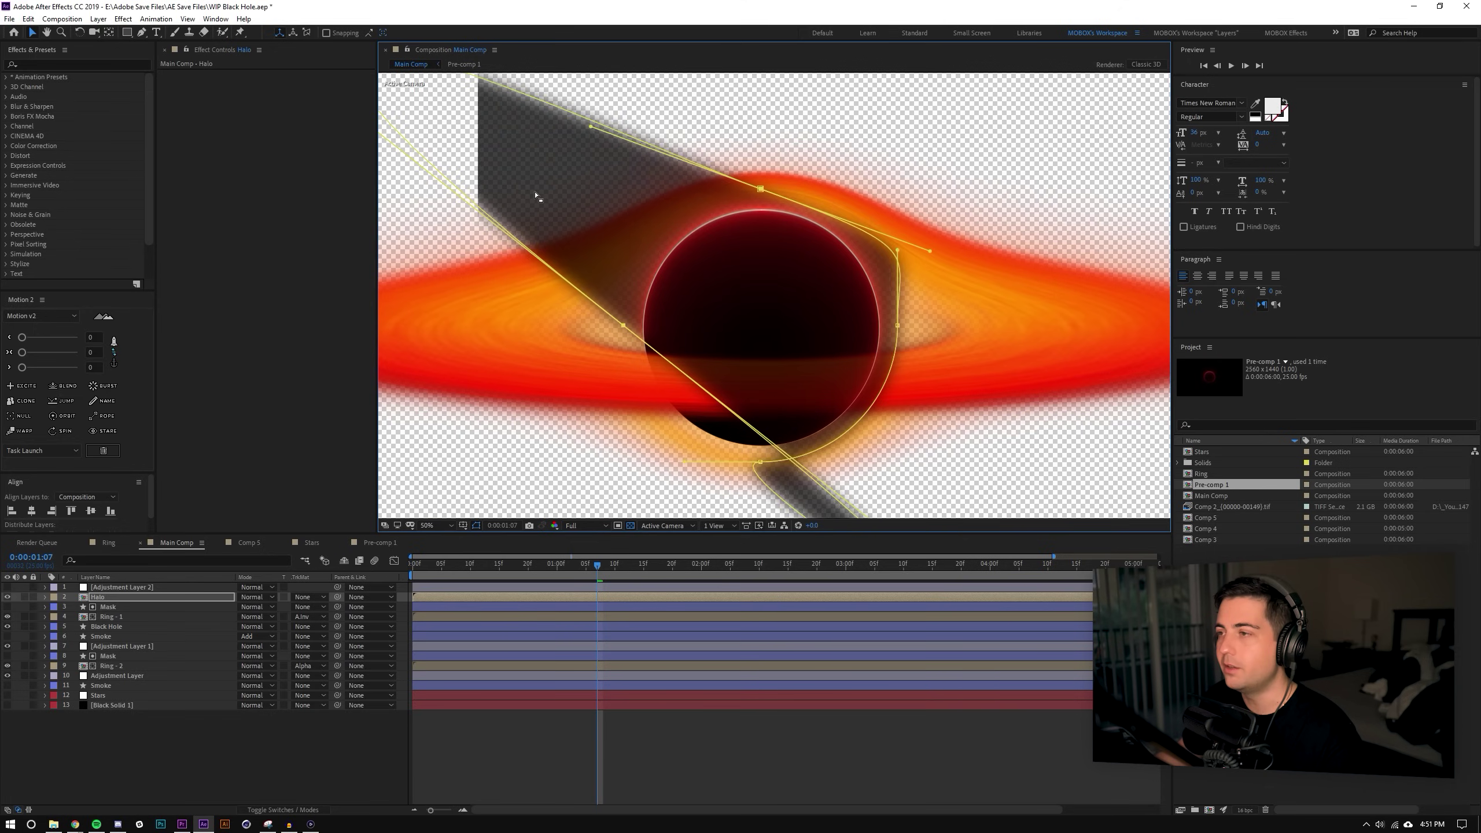
Set the Halo layer's blending mode to Screen and inspect the glowing edge around the black hole.
{"action": "left_click", "coordinate": [233, 756]}
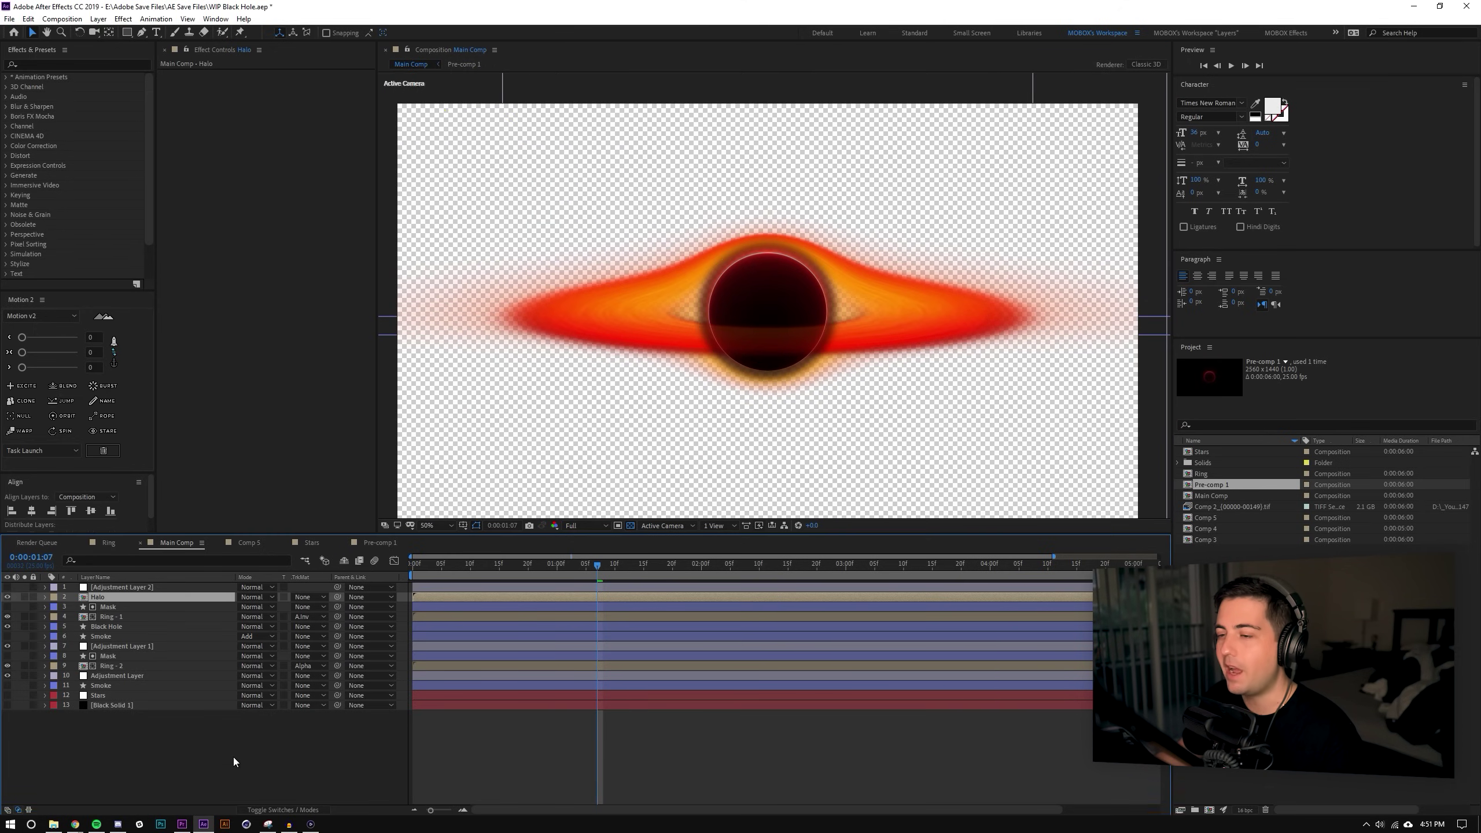
{"action": "left_click", "coordinate": [273, 598]}
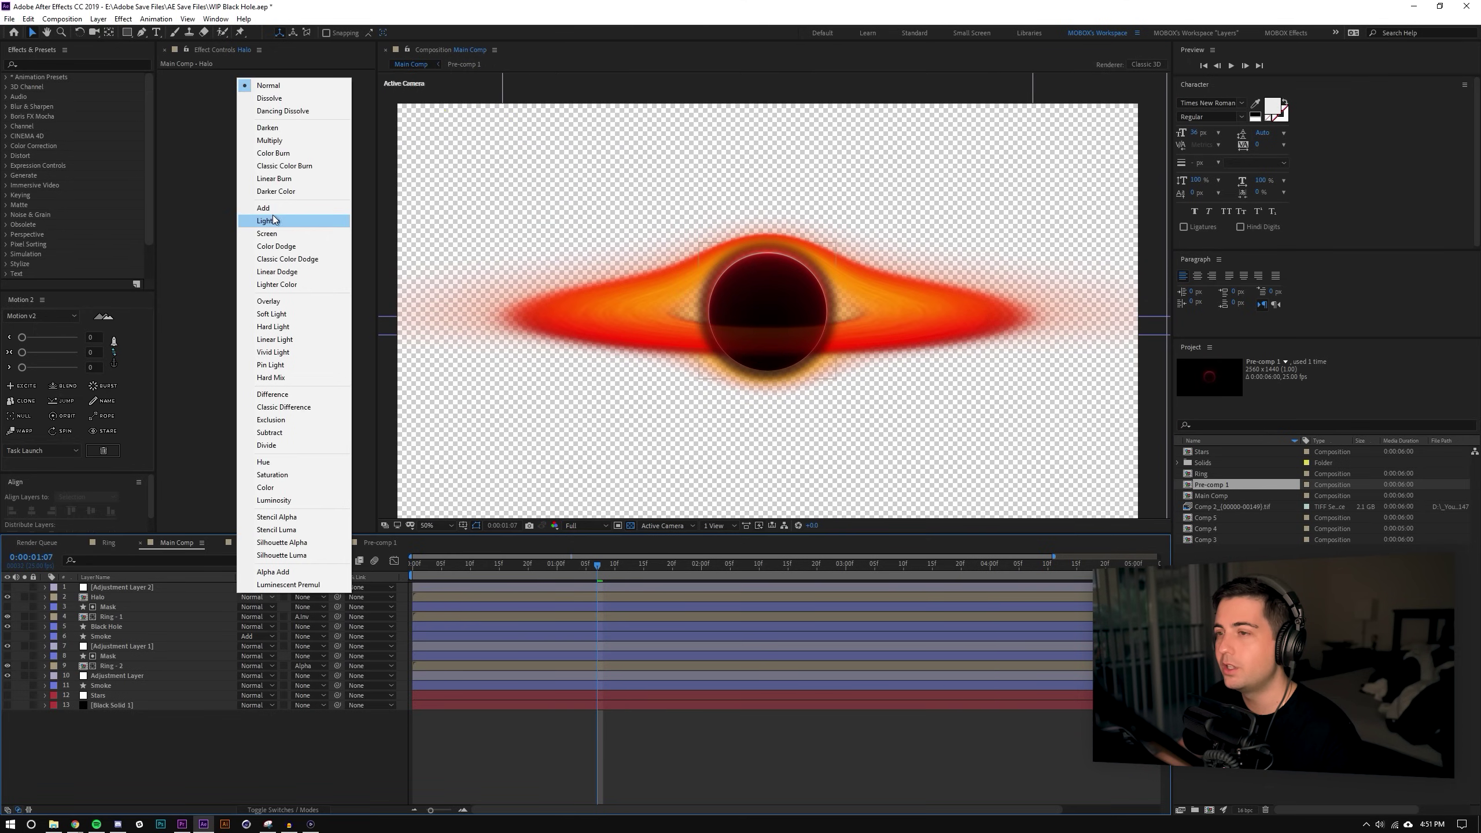
{"action": "left_click", "coordinate": [272, 233]}
{"action": "left_click", "coordinate": [266, 728]}
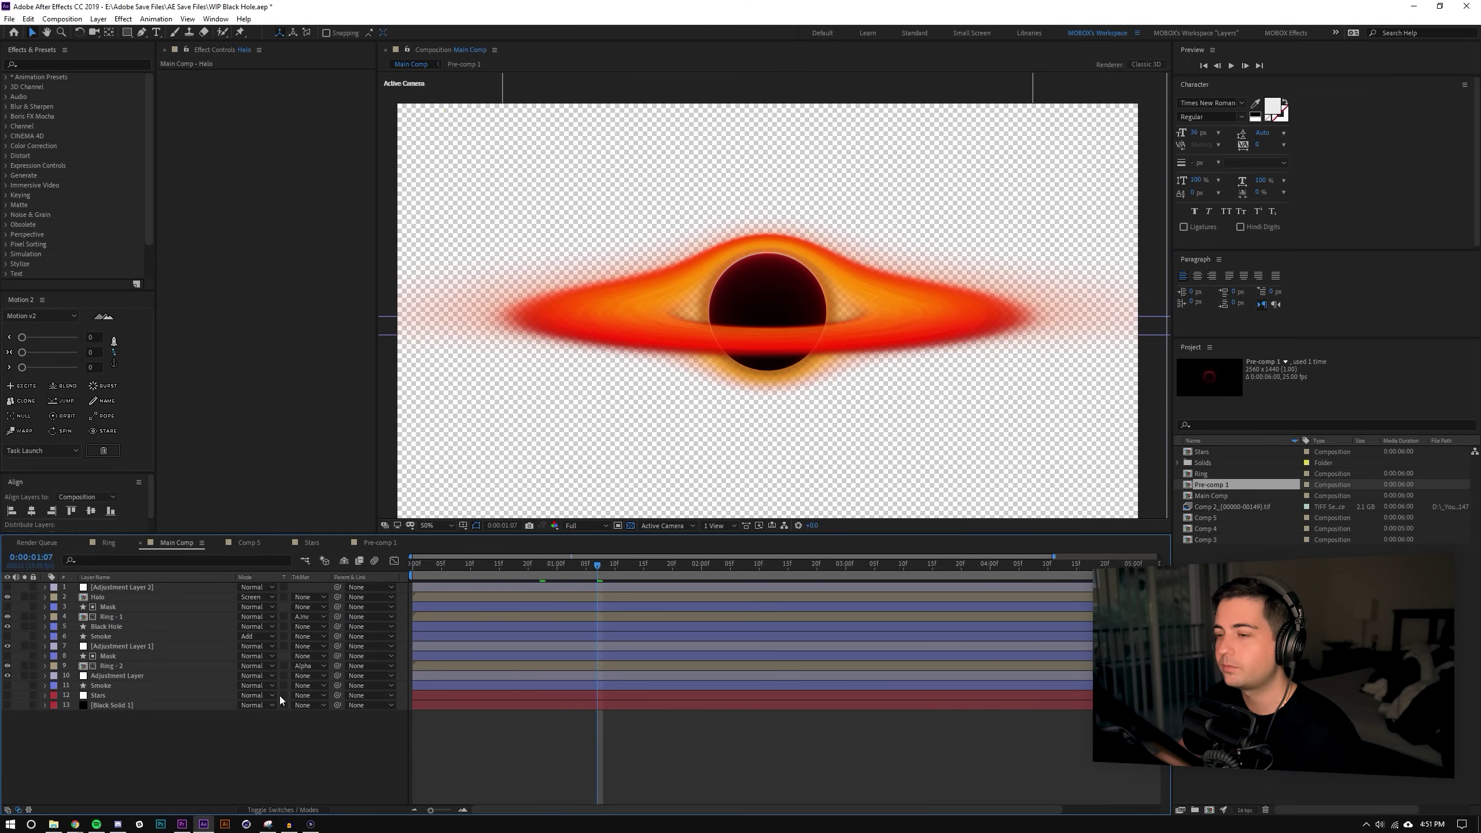
{"action": "scroll", "coordinate": [759, 196], "scroll_direction": "up", "scroll_amount": 2}
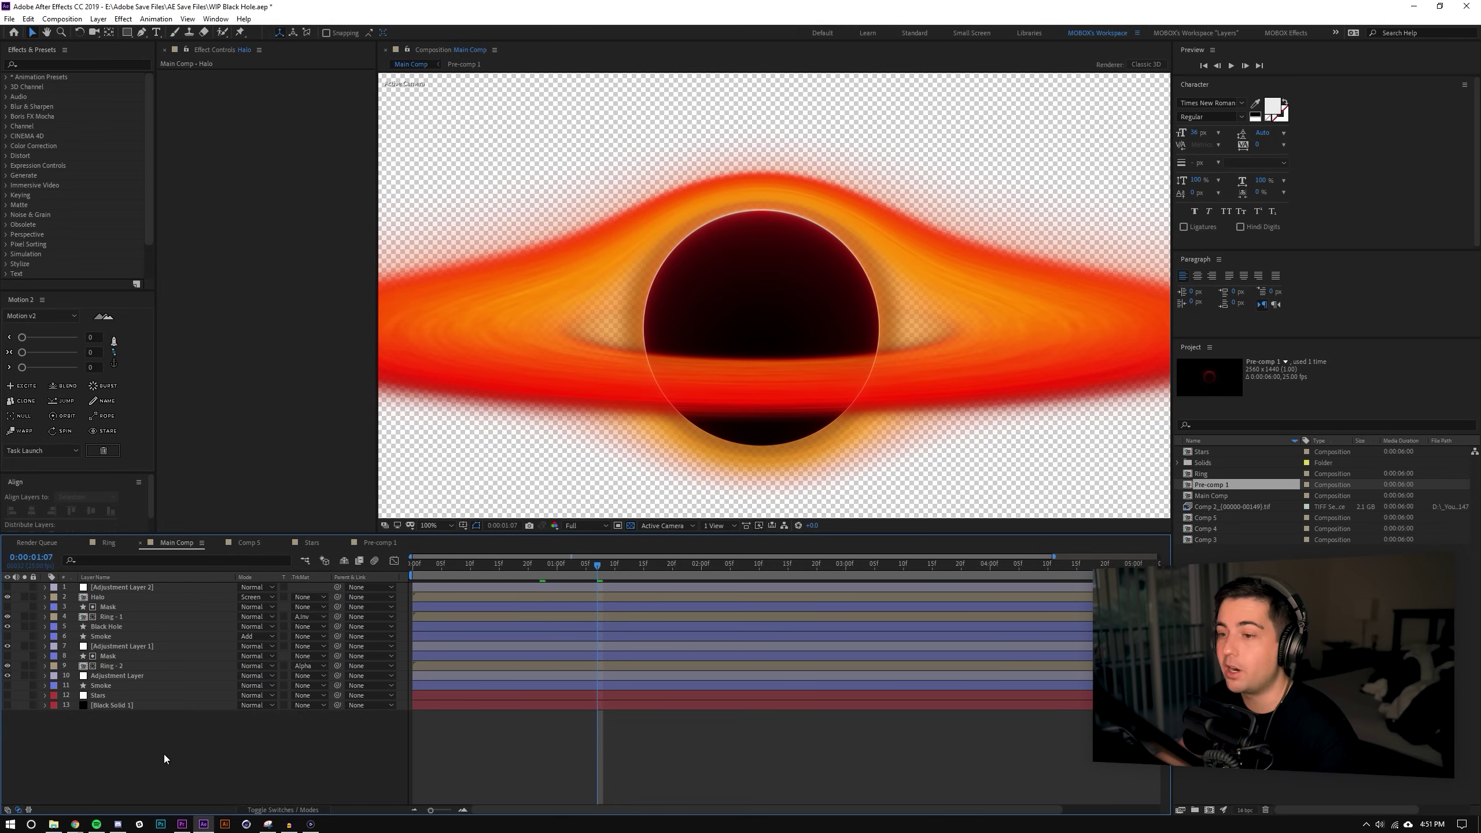
Show the lower Smoke layer behind the rings and turn on Adjustment Layer 2 over the whole composition.
{"action": "scroll", "coordinate": [726, 283], "scroll_direction": "down", "scroll_amount": 2}
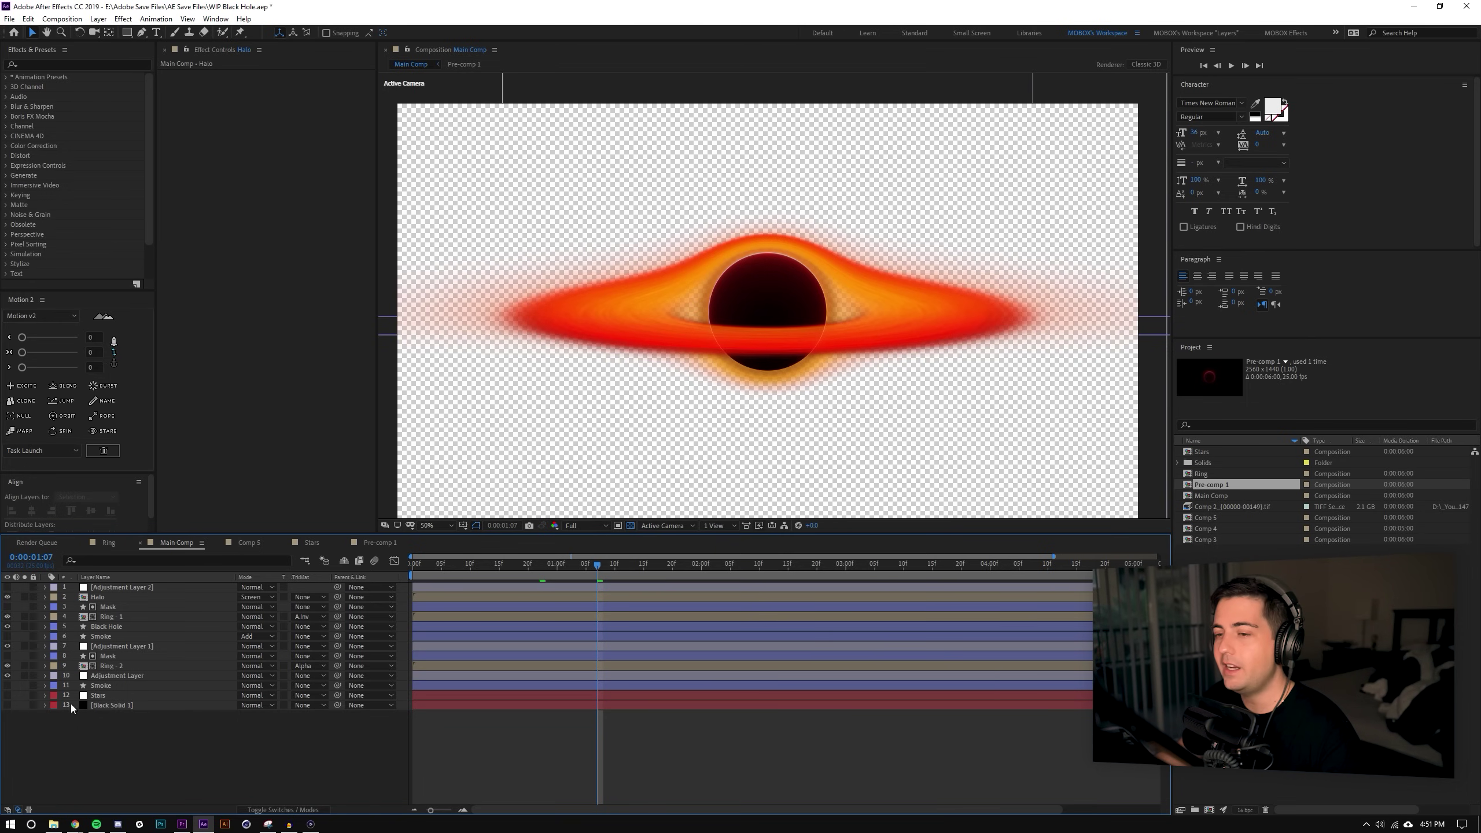
{"action": "left_click", "coordinate": [7, 685]}
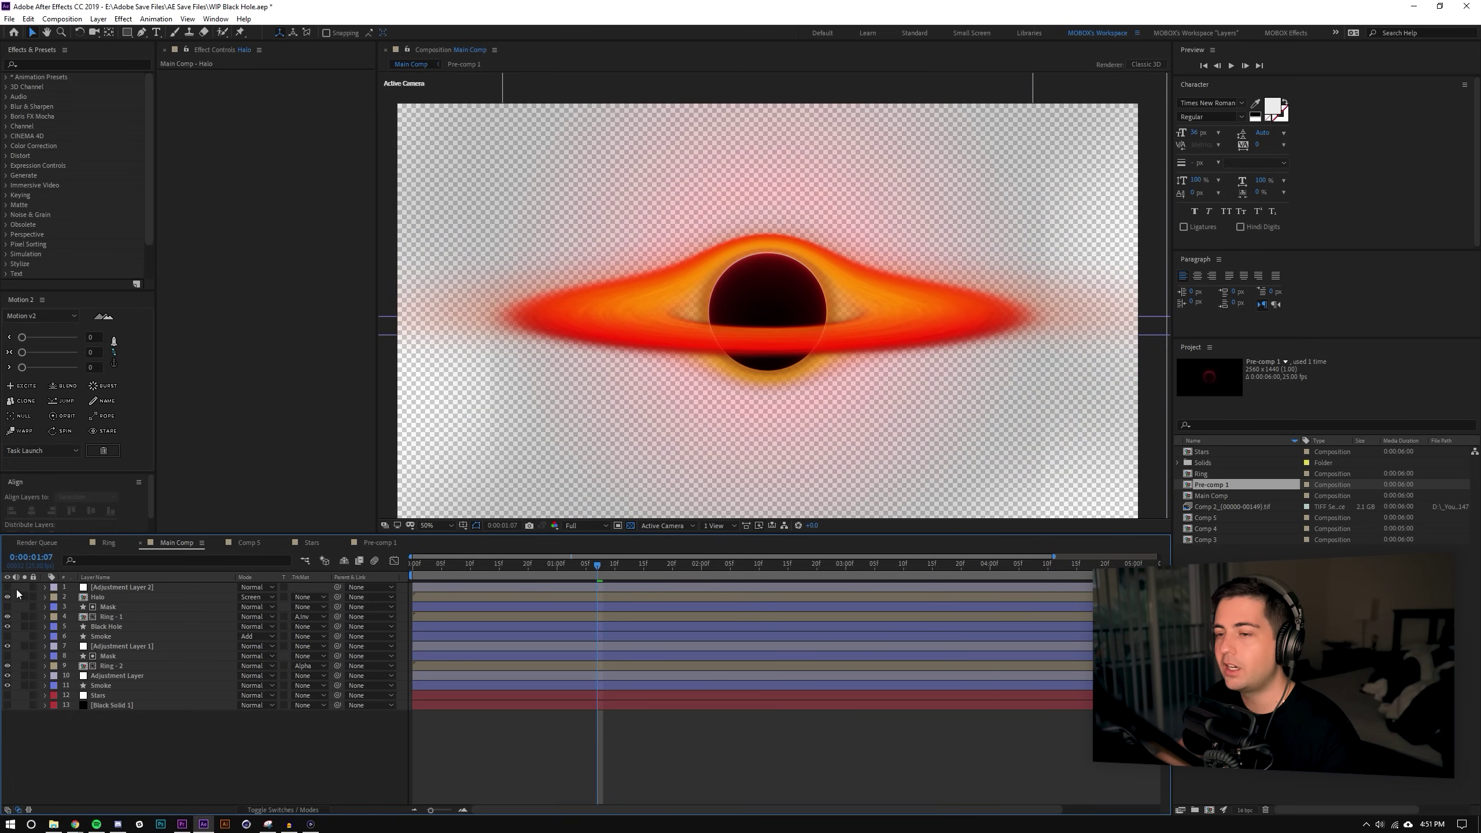
{"action": "left_click", "coordinate": [7, 597]}
Compare Adjustment Layer 2 with its Glow effect off and on, up close and across the whole black hole.
{"action": "key", "text": "period"}
{"action": "key", "text": "period"}
{"action": "key", "text": "period"}
{"action": "key", "text": "period"}
{"action": "left_click", "coordinate": [130, 588]}
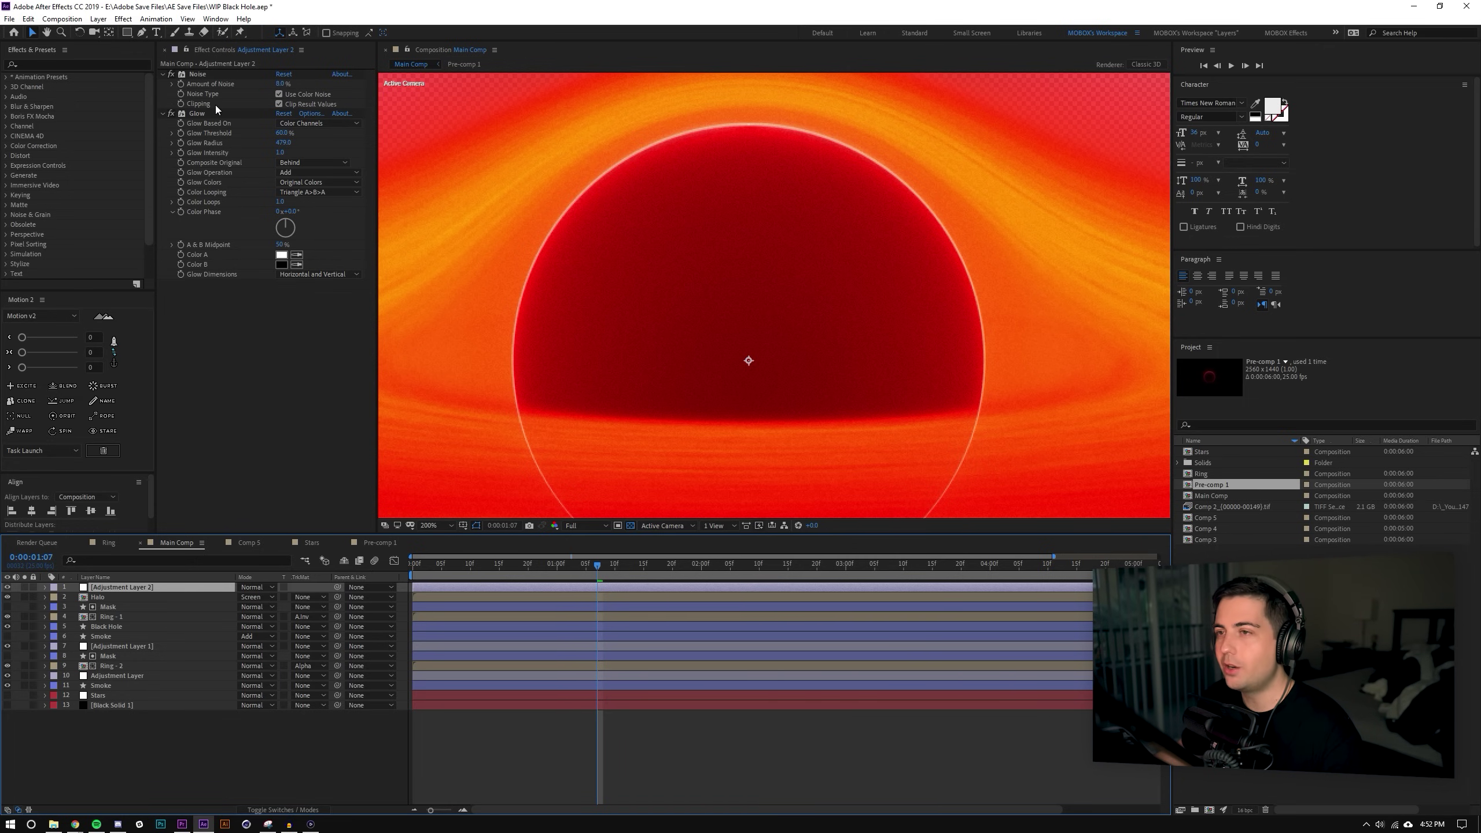
{"action": "left_click", "coordinate": [169, 112]}
{"action": "left_click", "coordinate": [169, 112]}
{"action": "left_click", "coordinate": [169, 112]}
{"action": "left_click", "coordinate": [169, 112]}
{"action": "key", "text": "comma"}
{"action": "left_click", "coordinate": [169, 112]}
{"action": "left_click", "coordinate": [169, 112]}
{"action": "key", "text": "comma"}
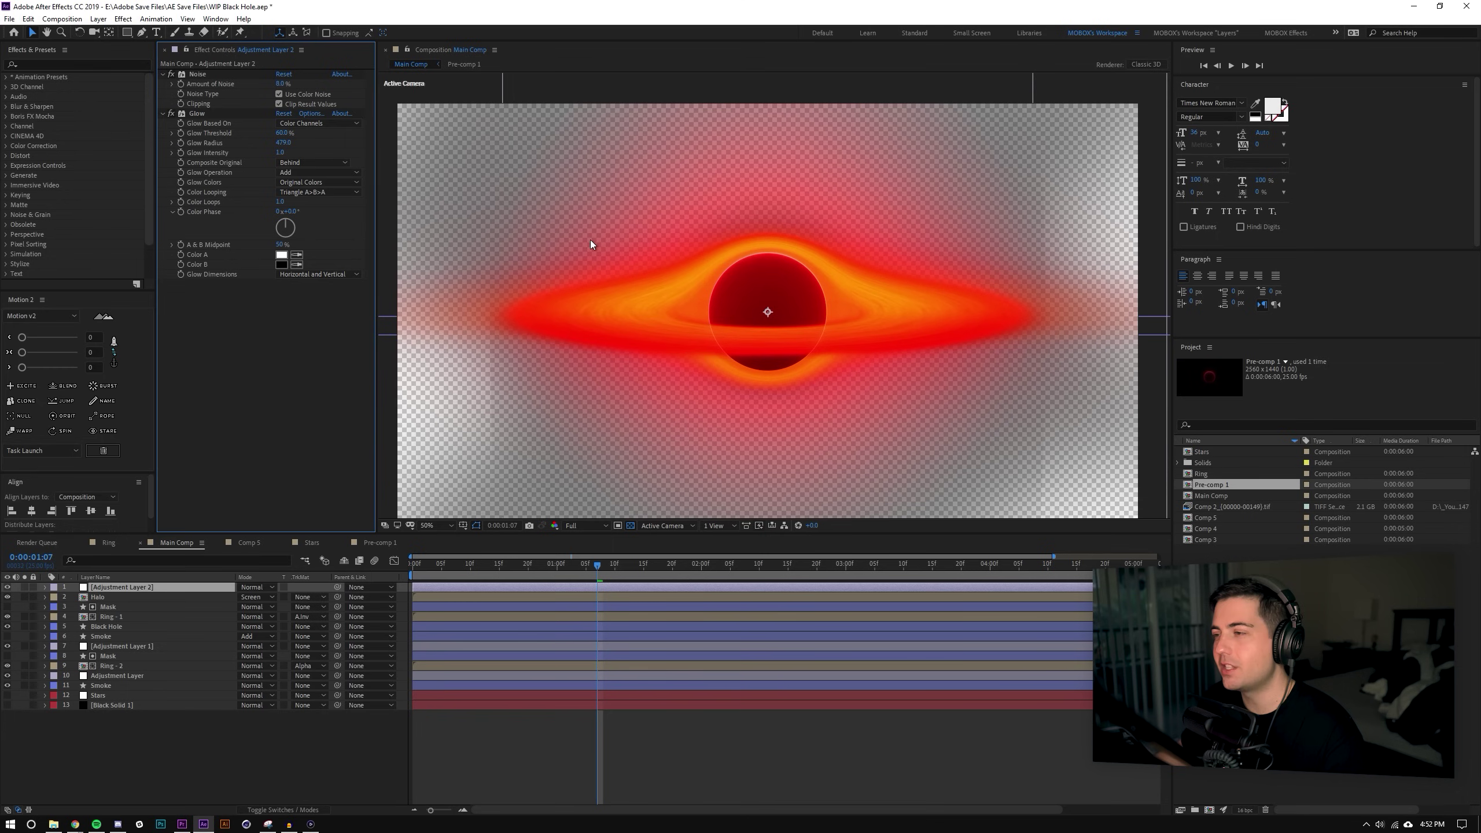
{"action": "left_click", "coordinate": [245, 787]}
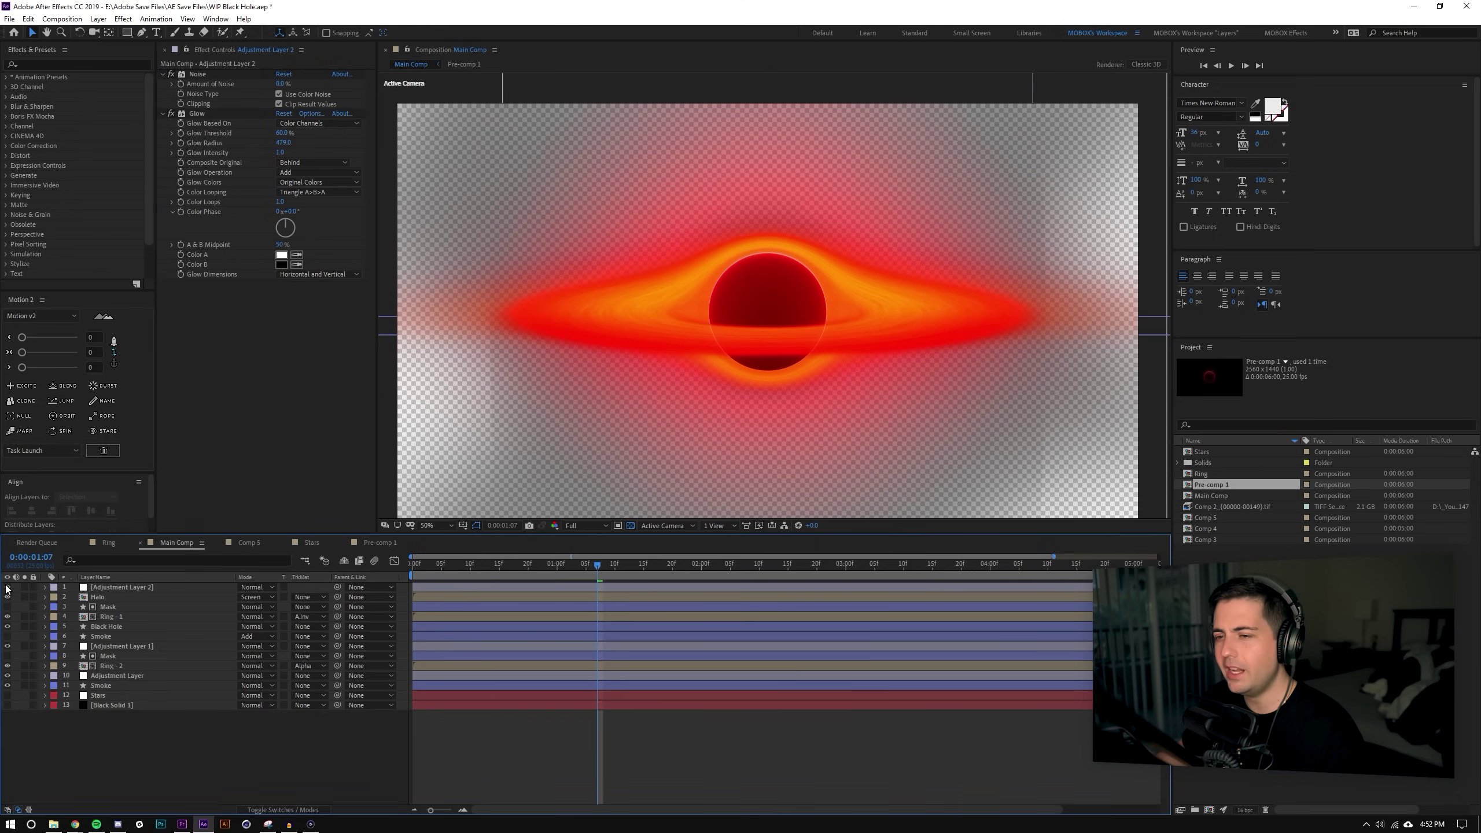
Toggle the visibility of the upper Smoke layer, set to Add, to check its contribution.
{"action": "left_click", "coordinate": [117, 636]}
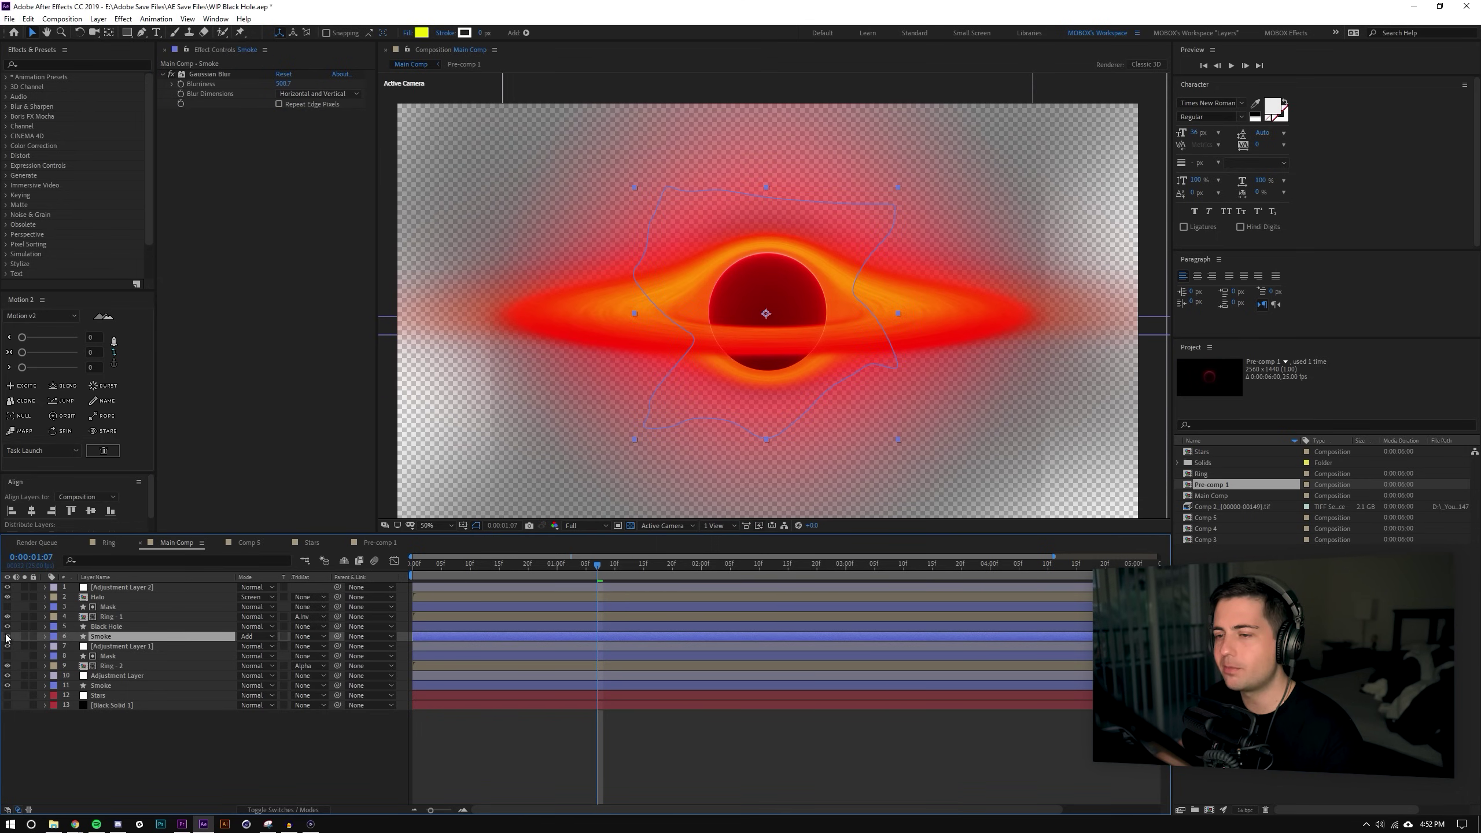
{"action": "left_click", "coordinate": [7, 636]}
{"action": "left_click", "coordinate": [7, 636]}
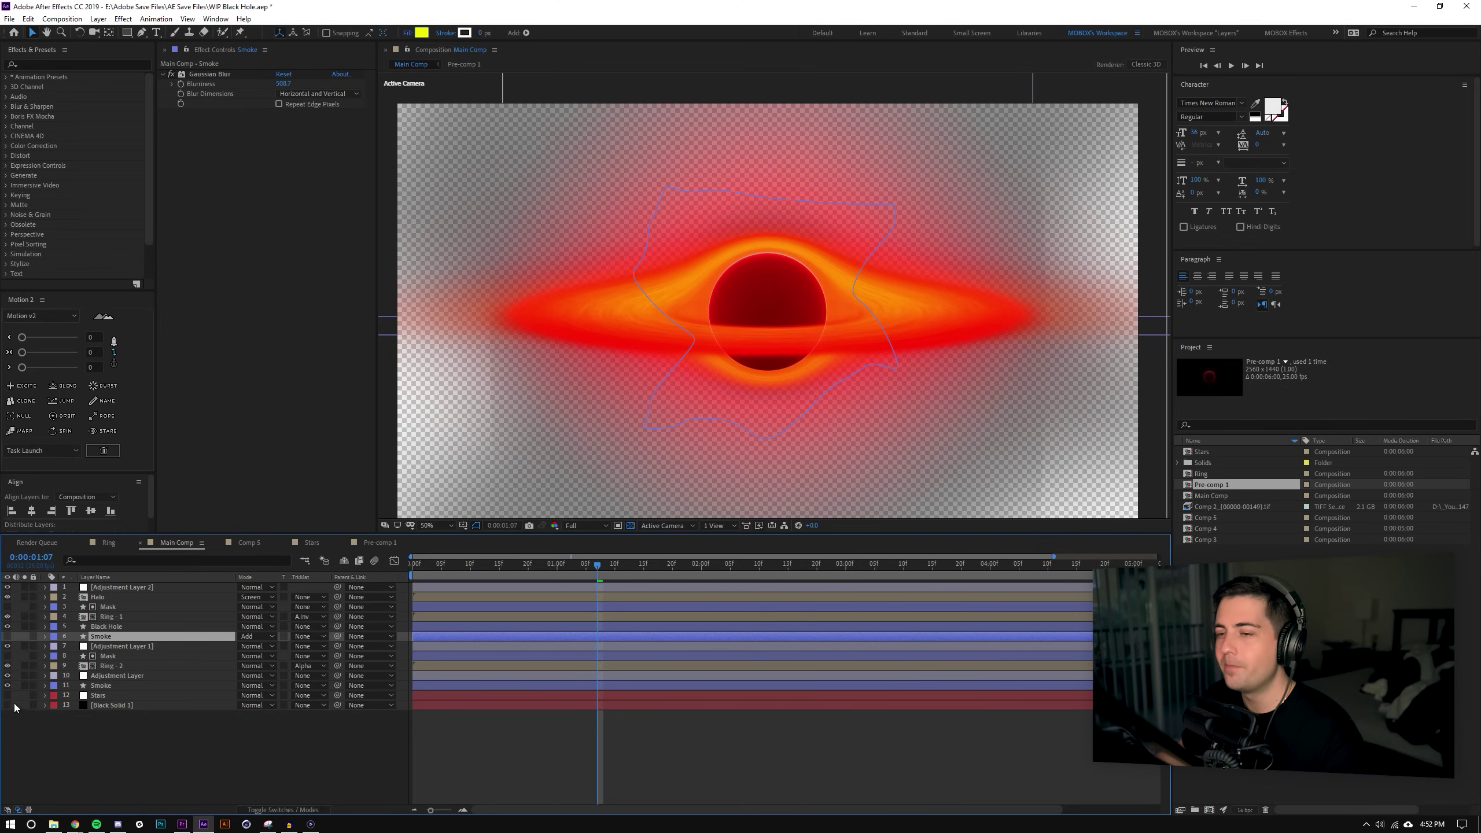
Show the Stars and Black Solid 1 backdrop briefly, and hide it together with the lower Smoke layer for a transparent background.
{"action": "left_click", "coordinate": [109, 696]}
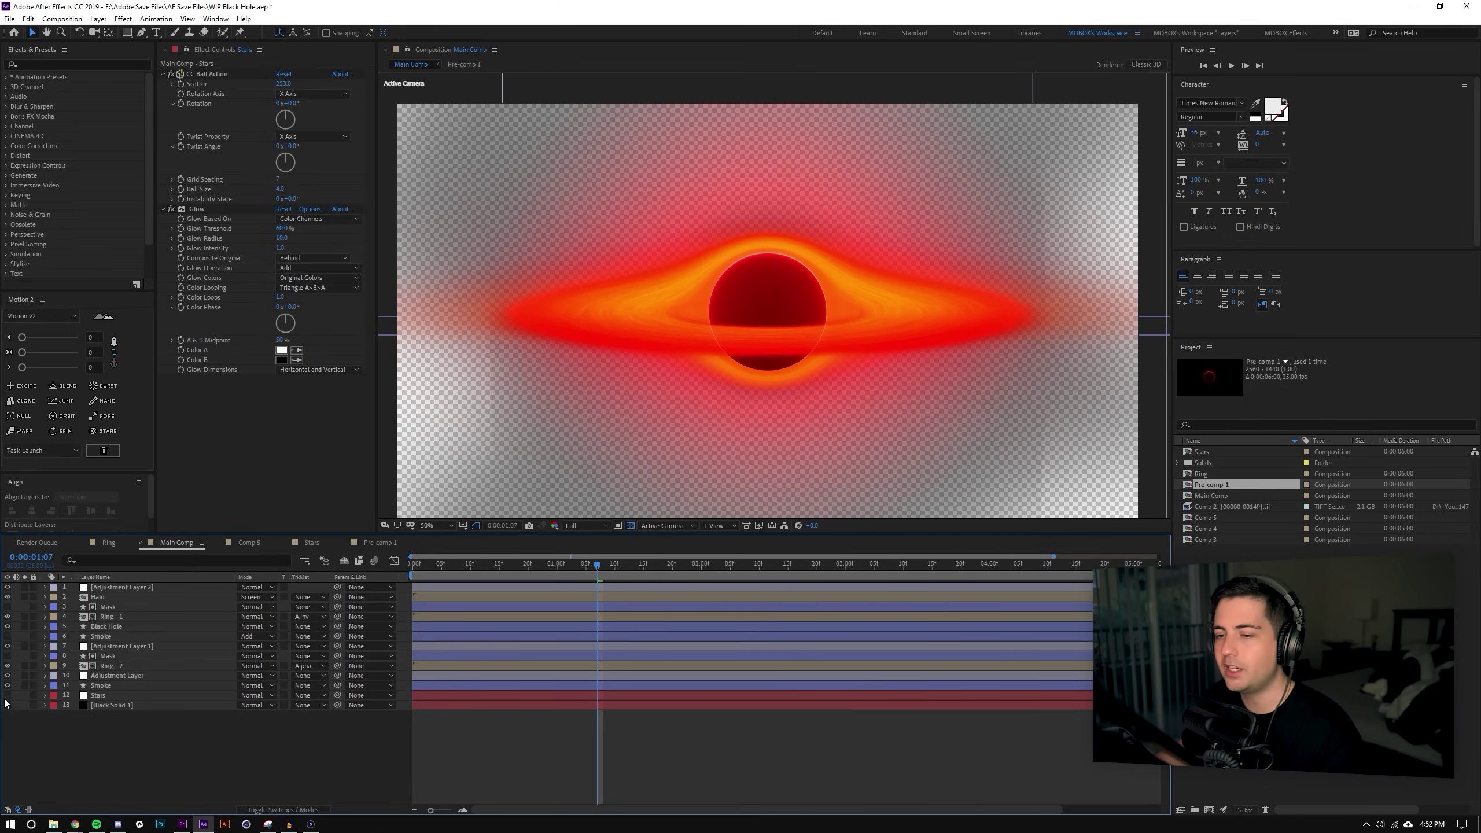
{"action": "left_click_drag", "start_coordinate": [8, 696], "coordinate": [7, 705]}
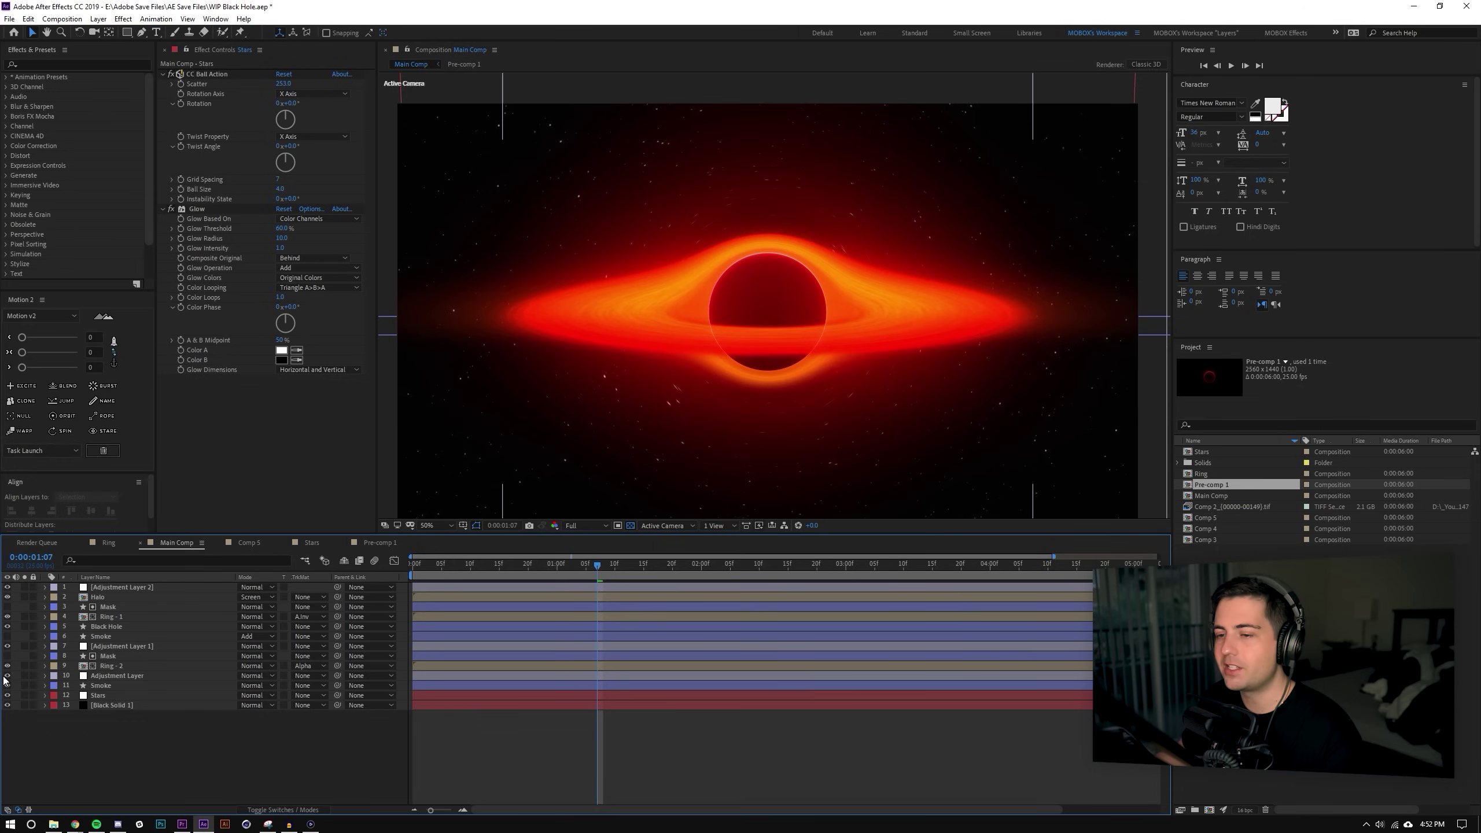
{"action": "left_click", "coordinate": [7, 676]}
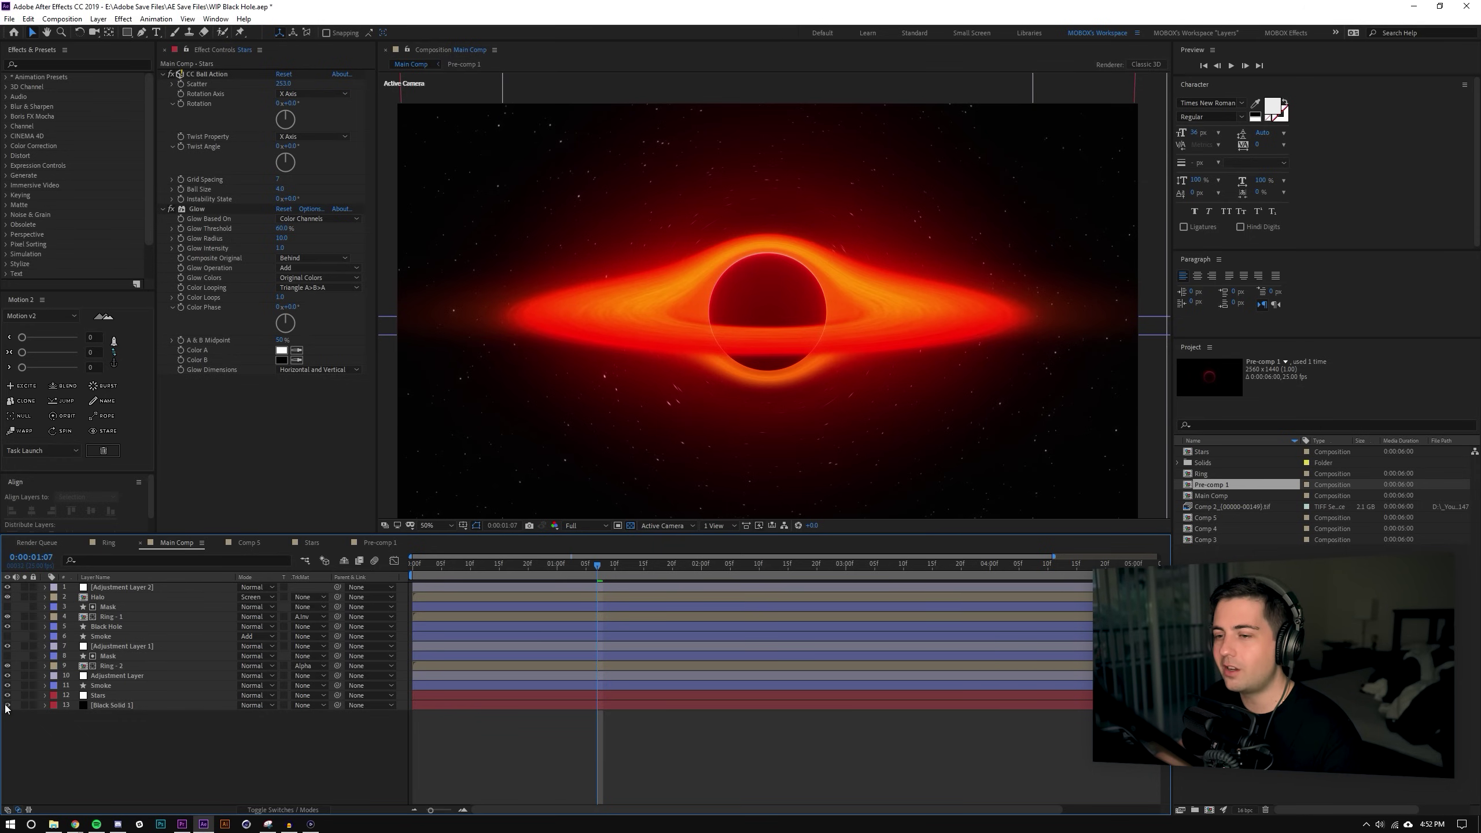
{"action": "left_click_drag", "start_coordinate": [8, 705], "coordinate": [7, 676]}
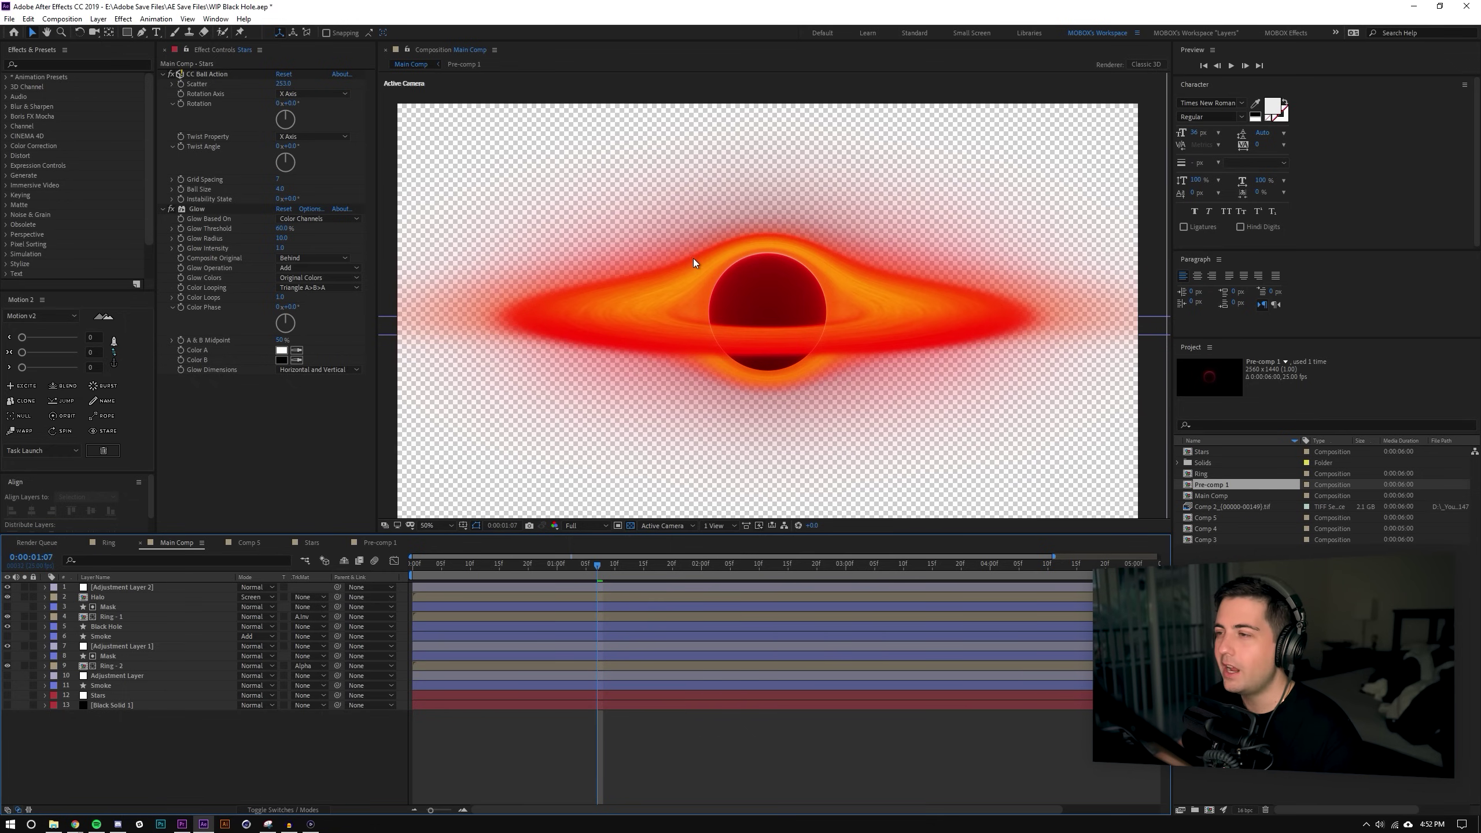
Add Main Comp to the render queue and check its output module templates without choosing one.
{"action": "left_click", "coordinate": [62, 18]}
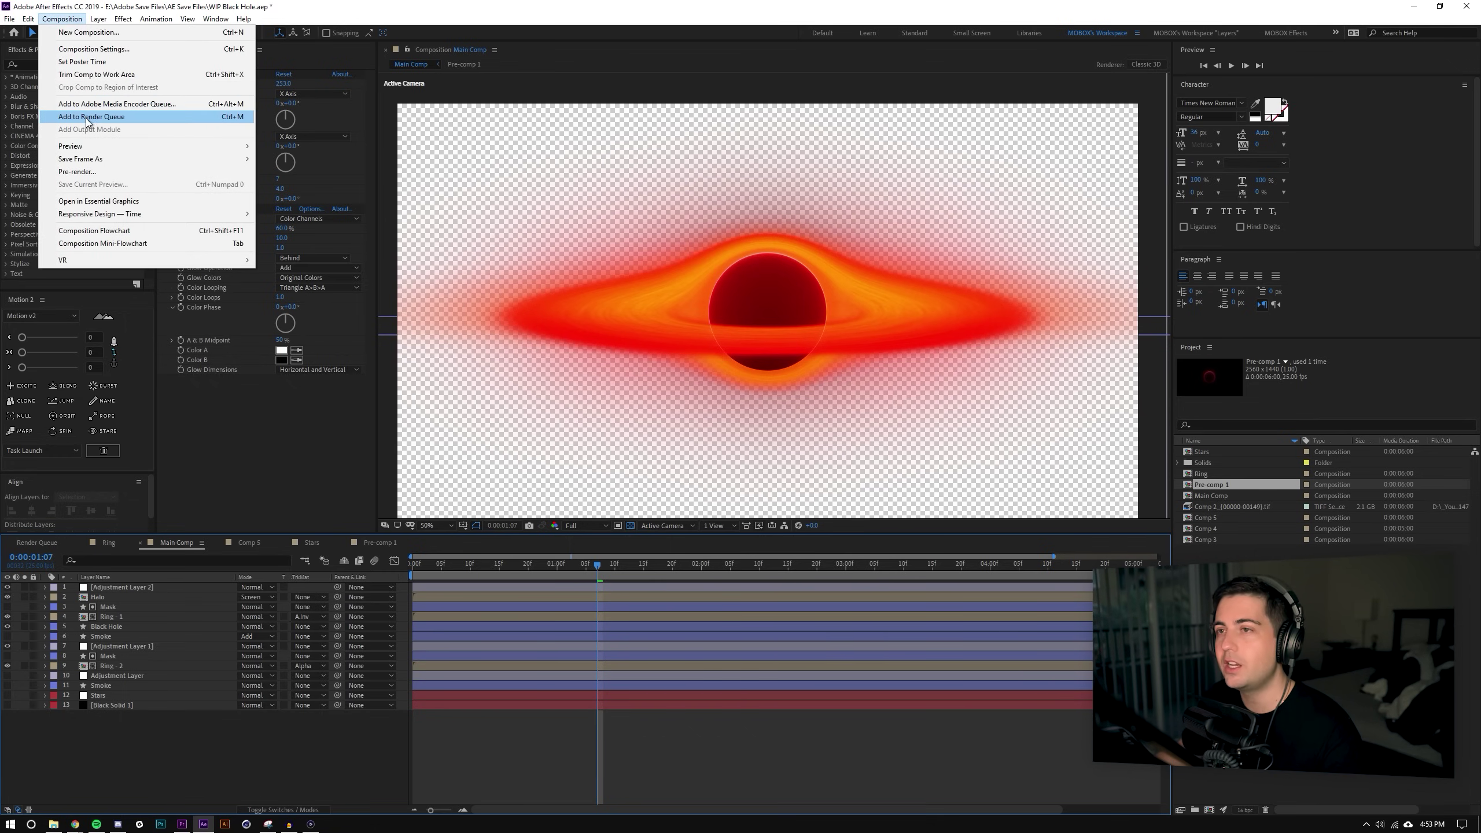
{"action": "left_click", "coordinate": [86, 117]}
{"action": "left_click", "coordinate": [77, 703]}
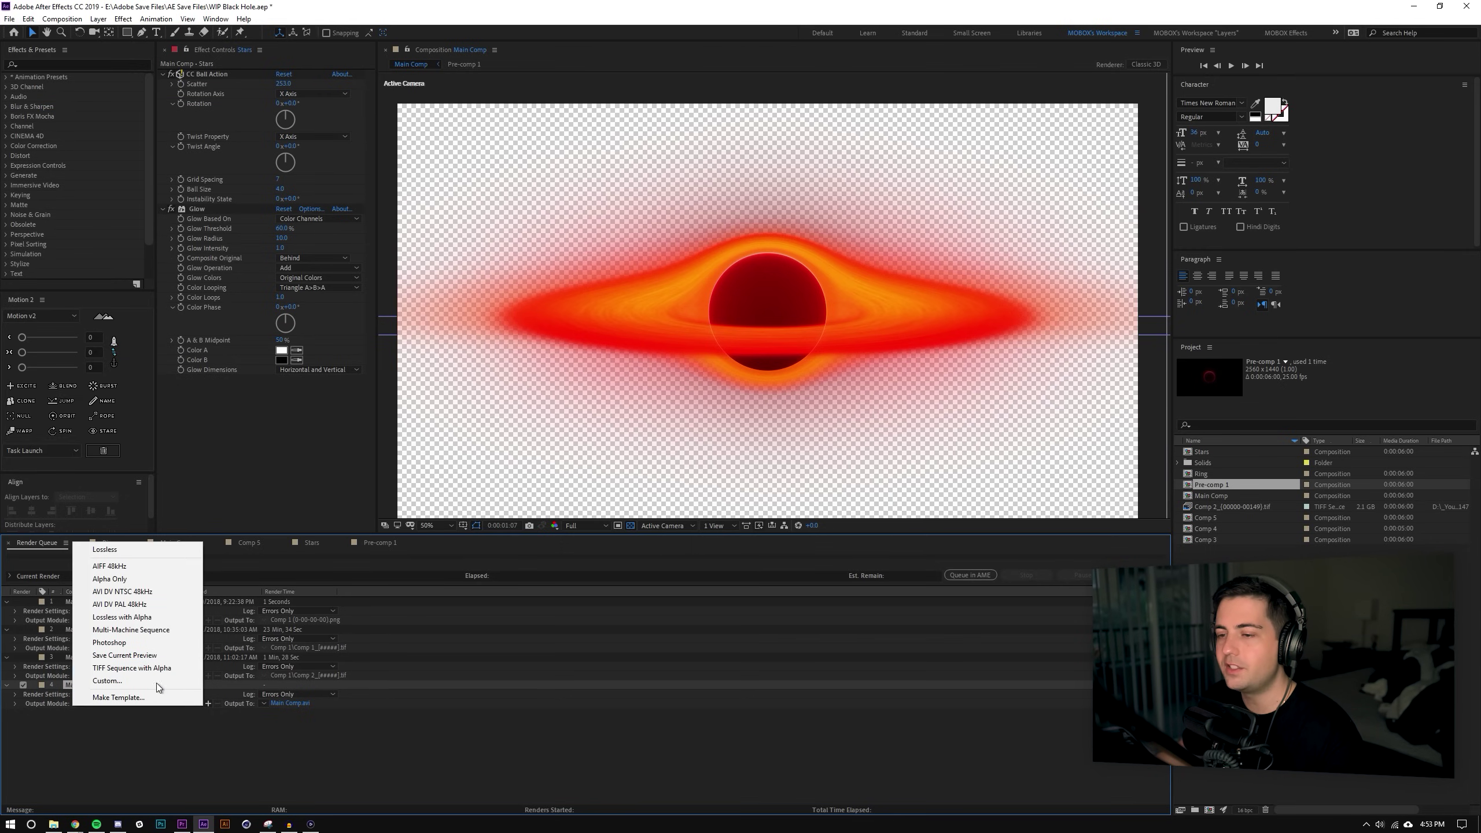
{"action": "left_click", "coordinate": [225, 771]}
Switch to File Explorer and view the rendered frames Comp 1_00000.tif and Comp 2_00026.tif in Photos, closing everything again.
{"action": "left_click", "coordinate": [53, 824]}
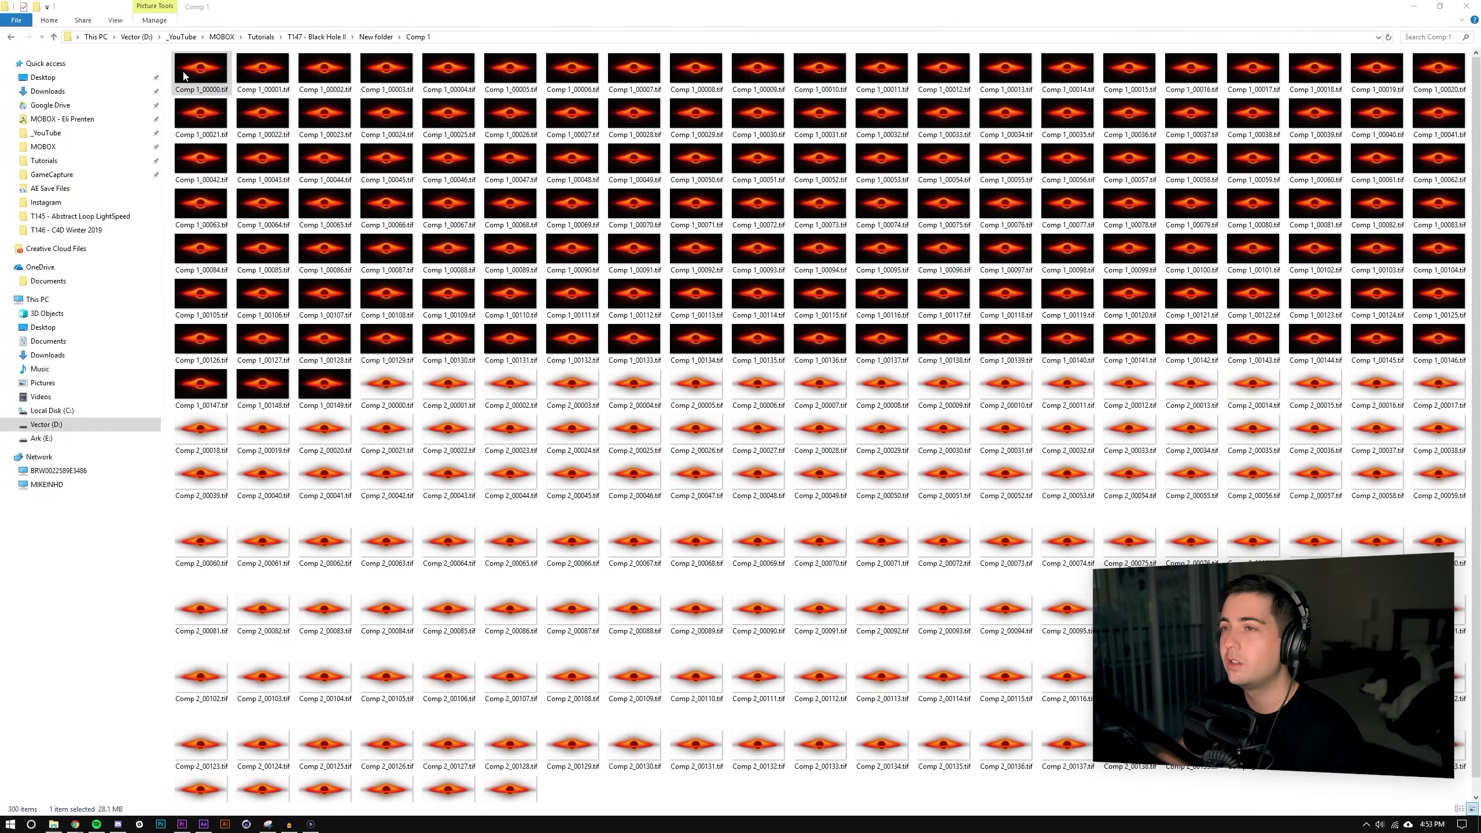
{"action": "double_click", "coordinate": [187, 75]}
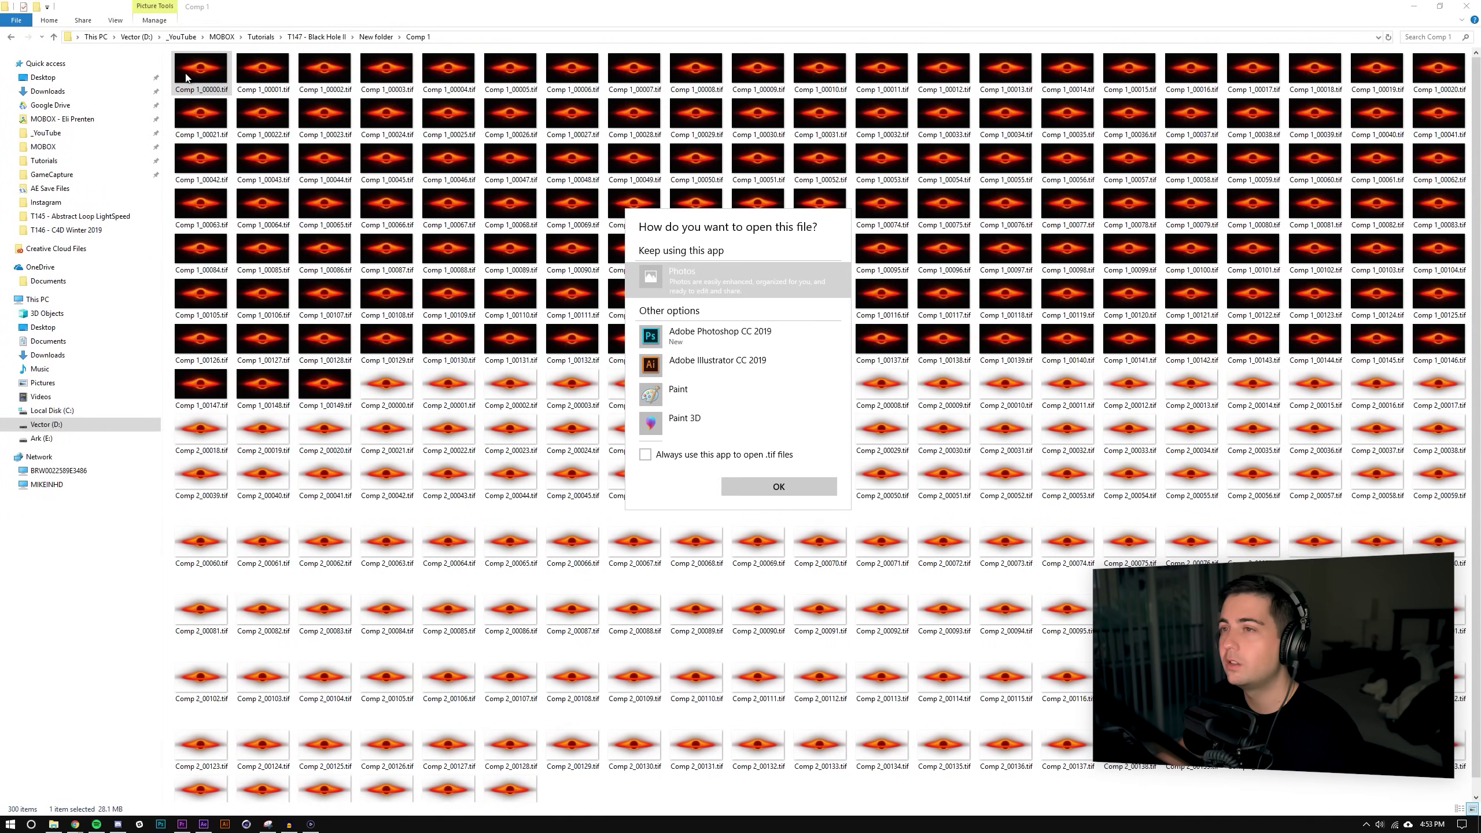
{"action": "left_click", "coordinate": [758, 486]}
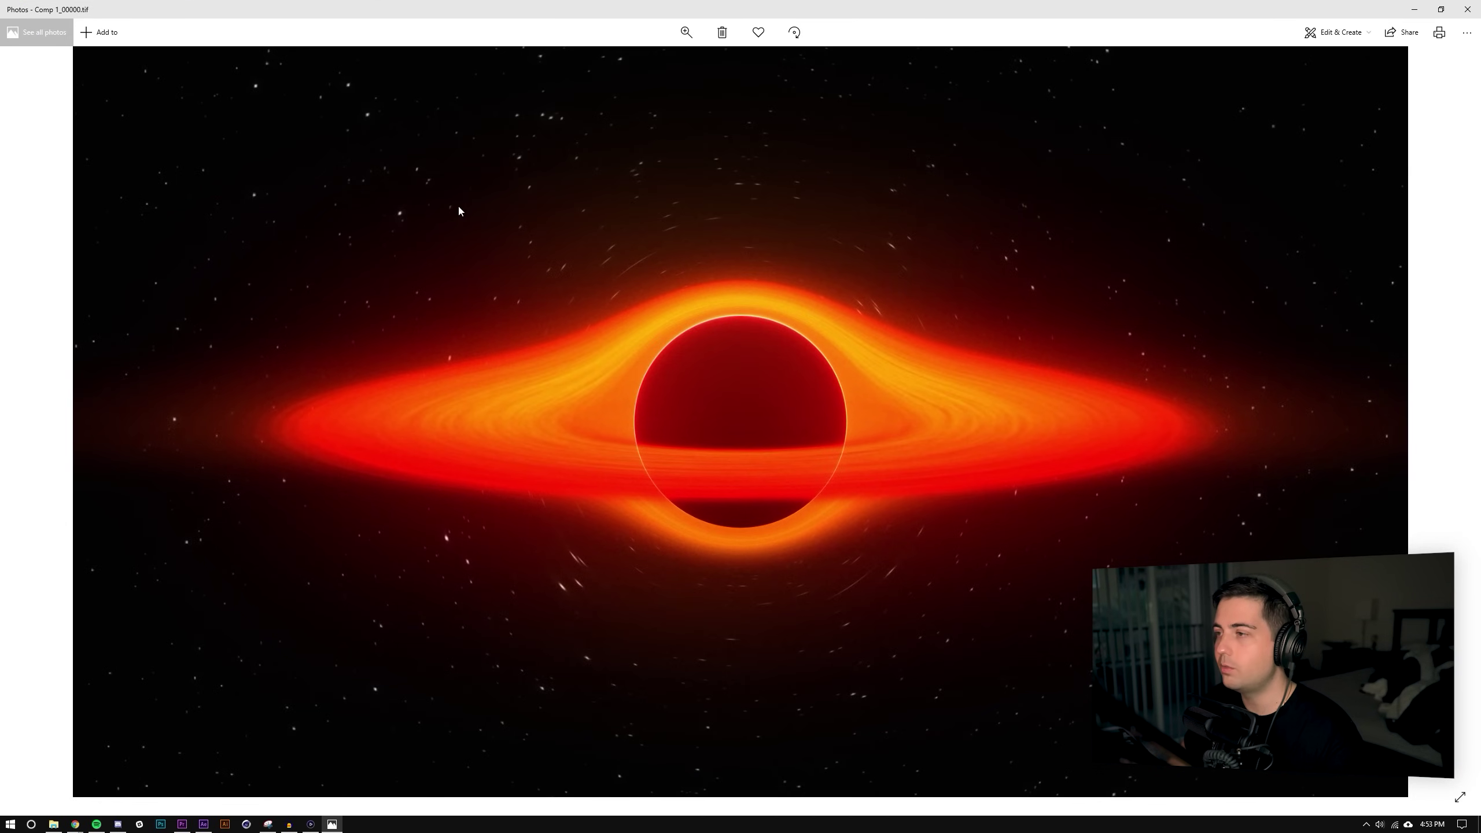
{"action": "left_click", "coordinate": [1467, 10]}
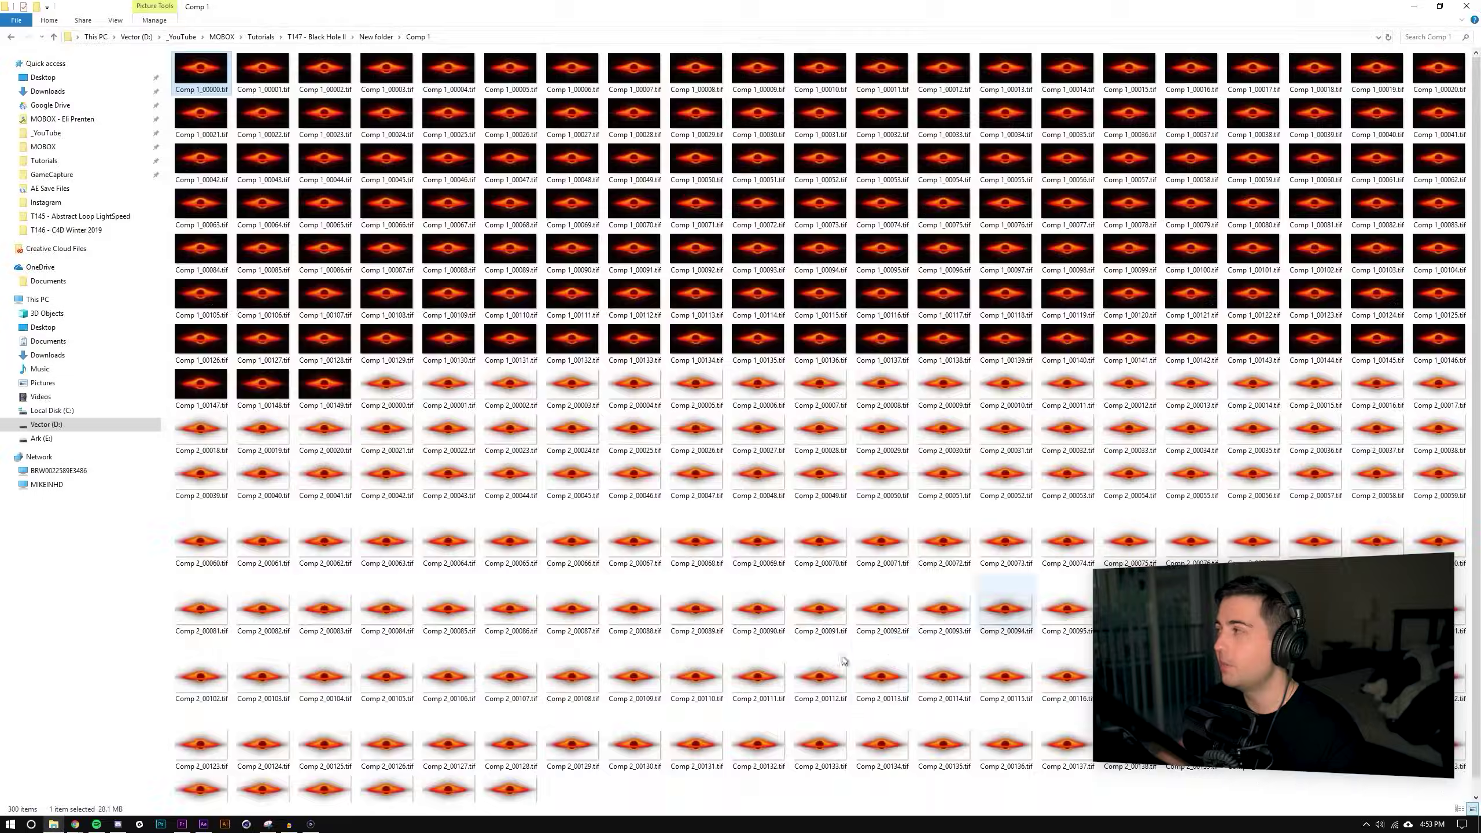
{"action": "double_click", "coordinate": [696, 426]}
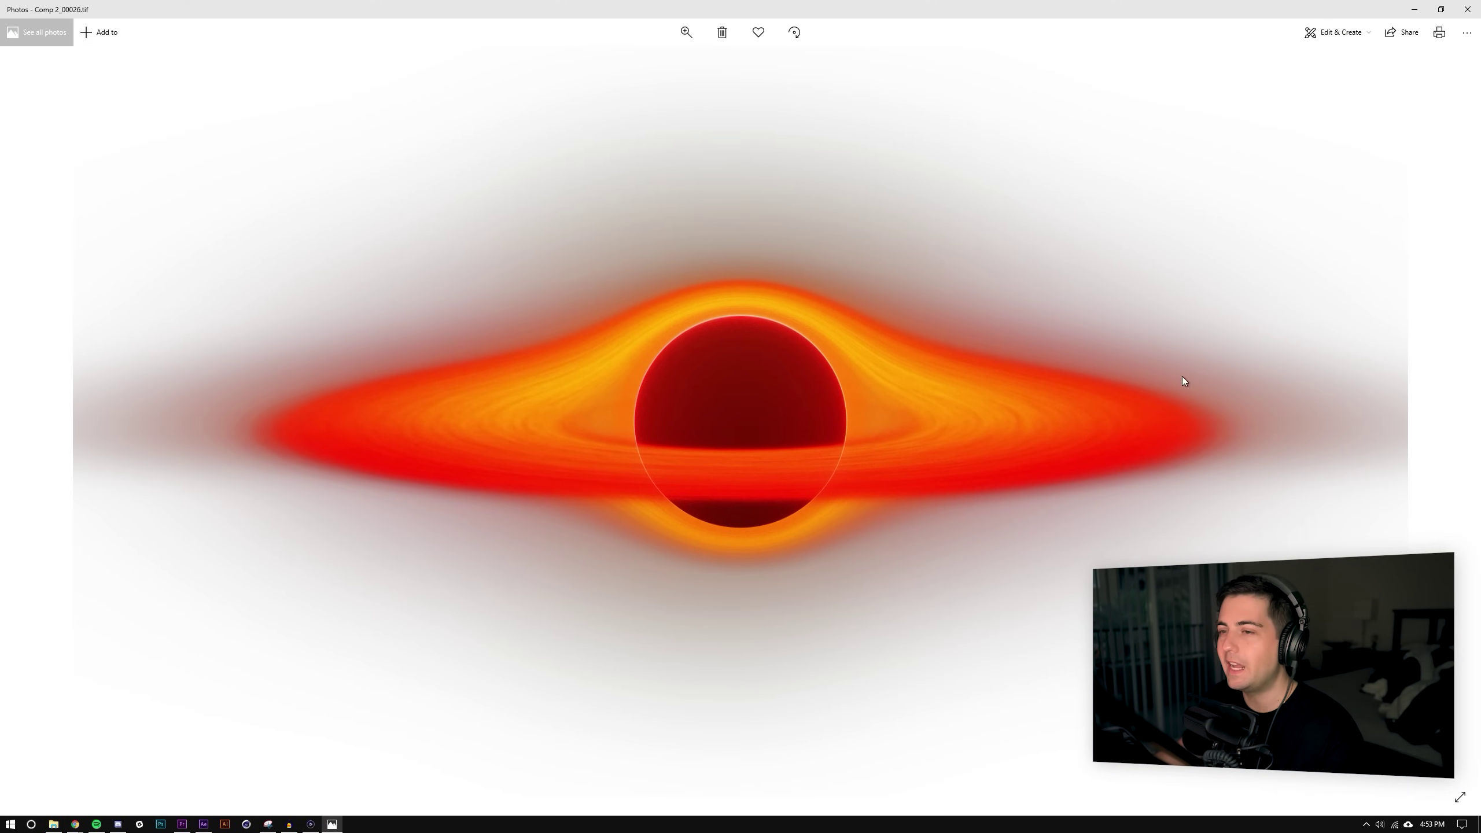
{"action": "left_click", "coordinate": [1468, 10]}
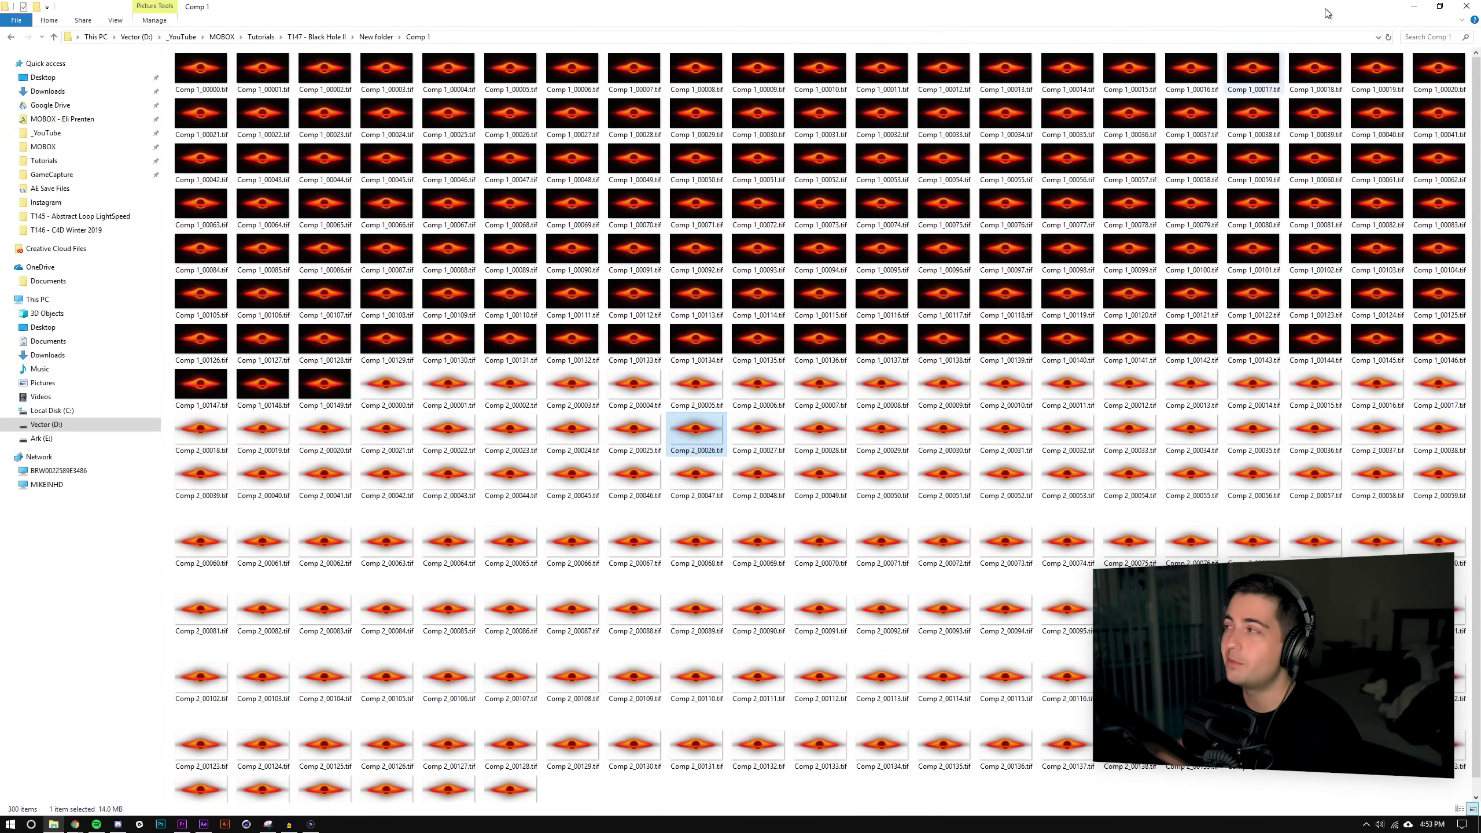
{"action": "left_click", "coordinate": [1414, 6]}
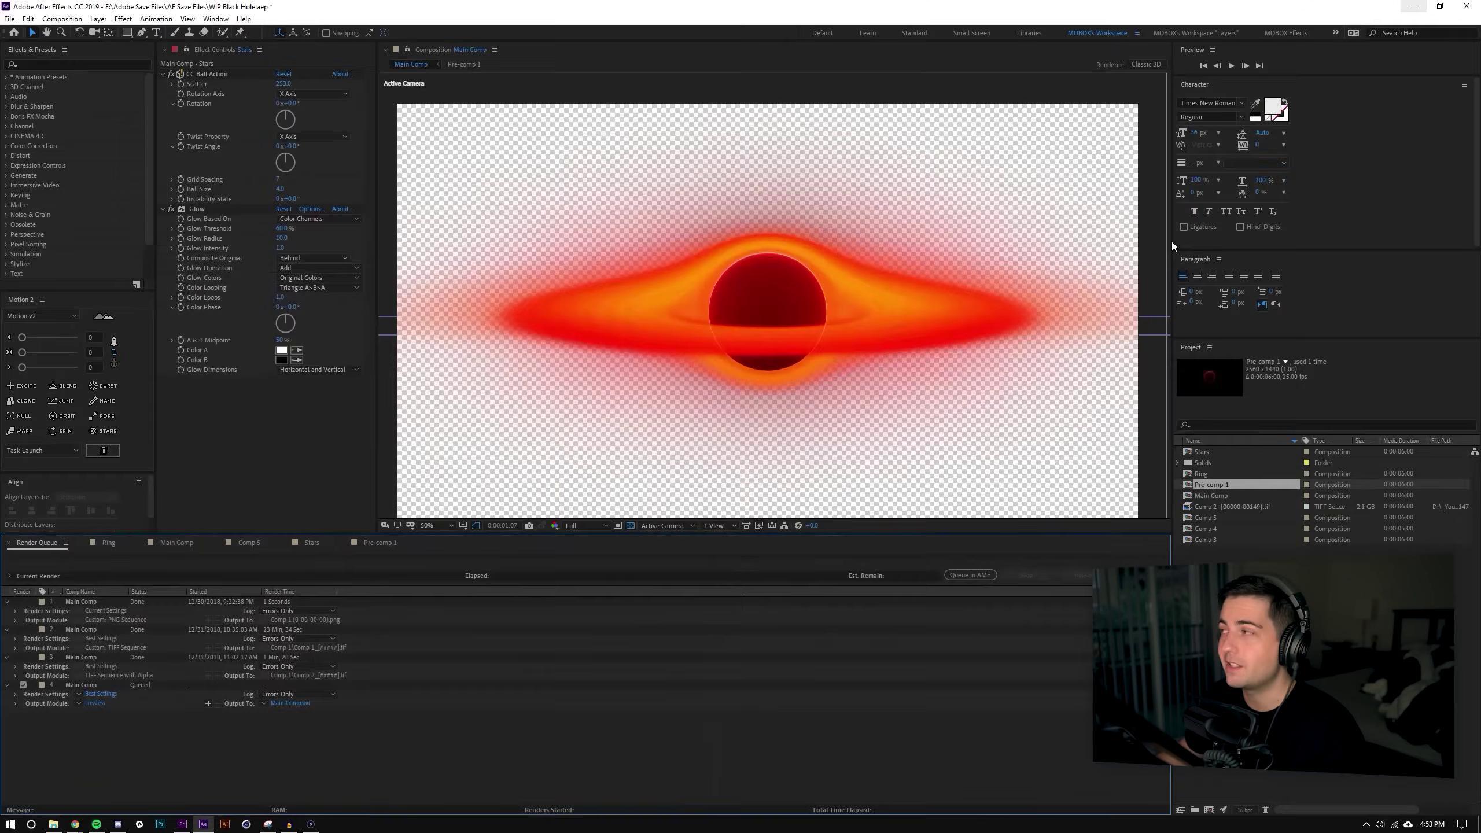
Open Comp 5 and play back the tilted black hole against its star background.
{"action": "left_click", "coordinate": [309, 544]}
{"action": "left_click", "coordinate": [247, 544]}
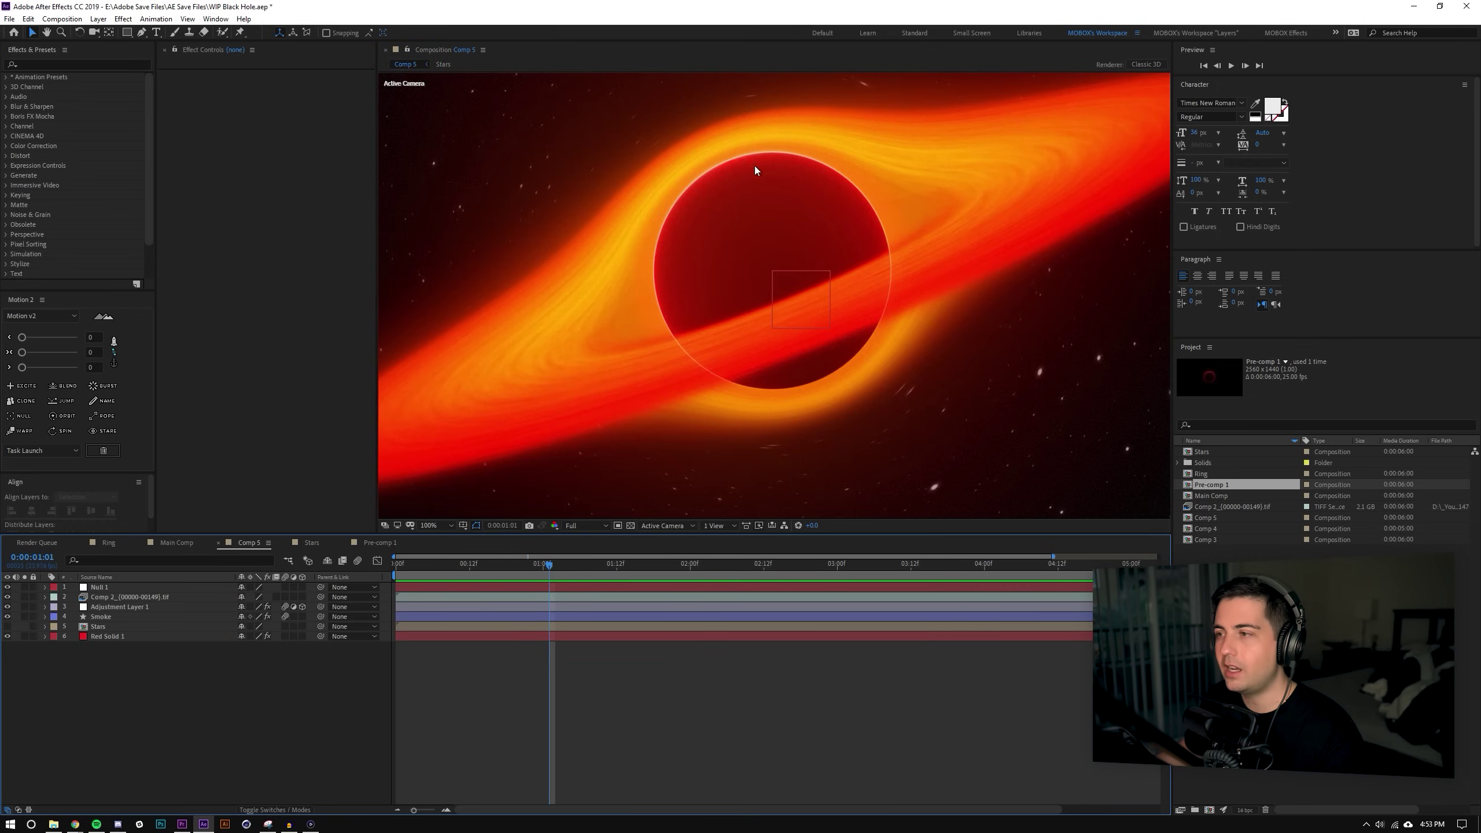
{"action": "scroll", "coordinate": [683, 277], "scroll_direction": "down", "scroll_amount": 4}
{"action": "scroll", "coordinate": [657, 283], "scroll_direction": "up", "scroll_amount": 2}
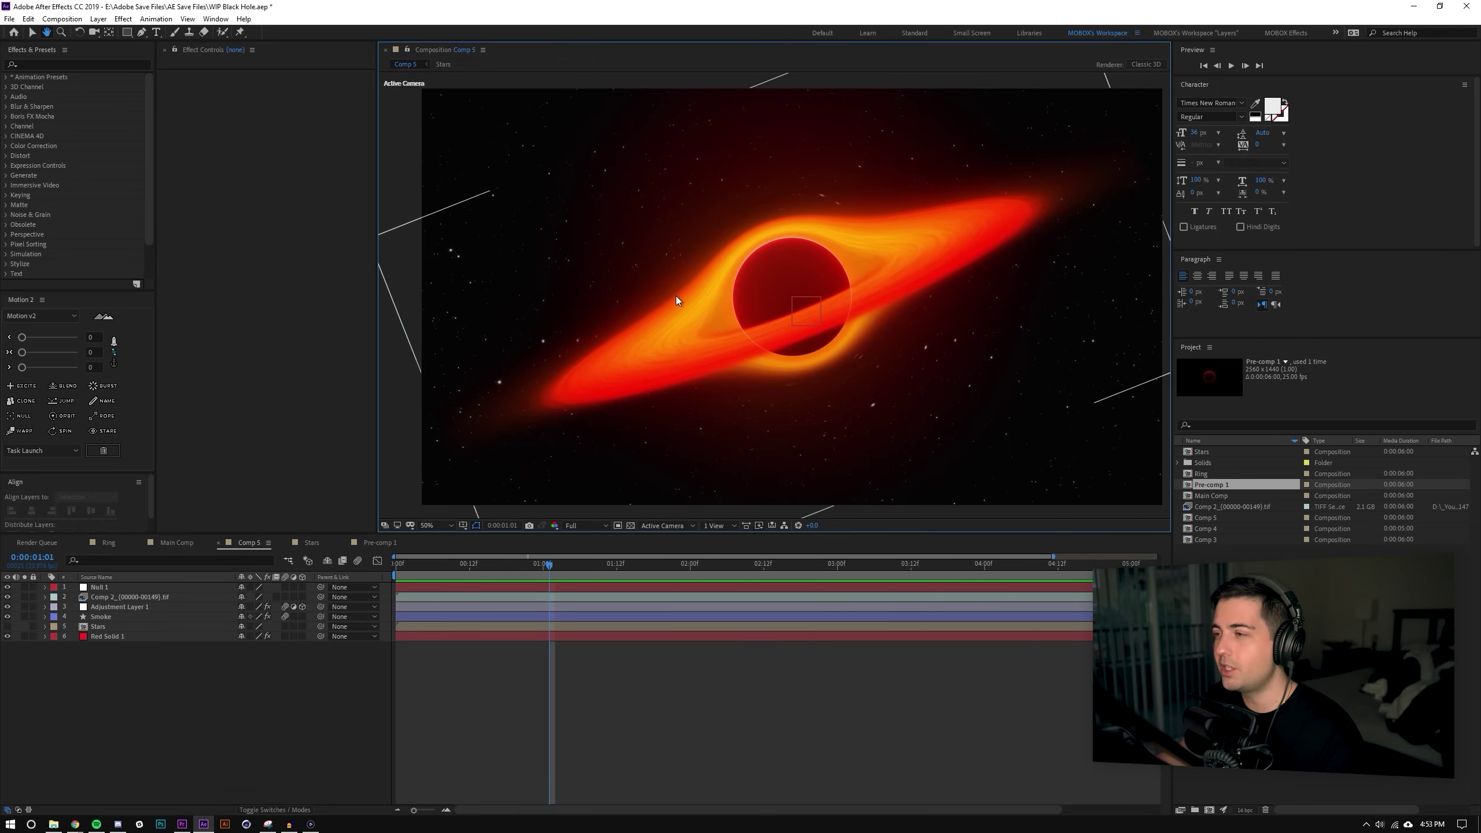
{"action": "key", "text": "space"}
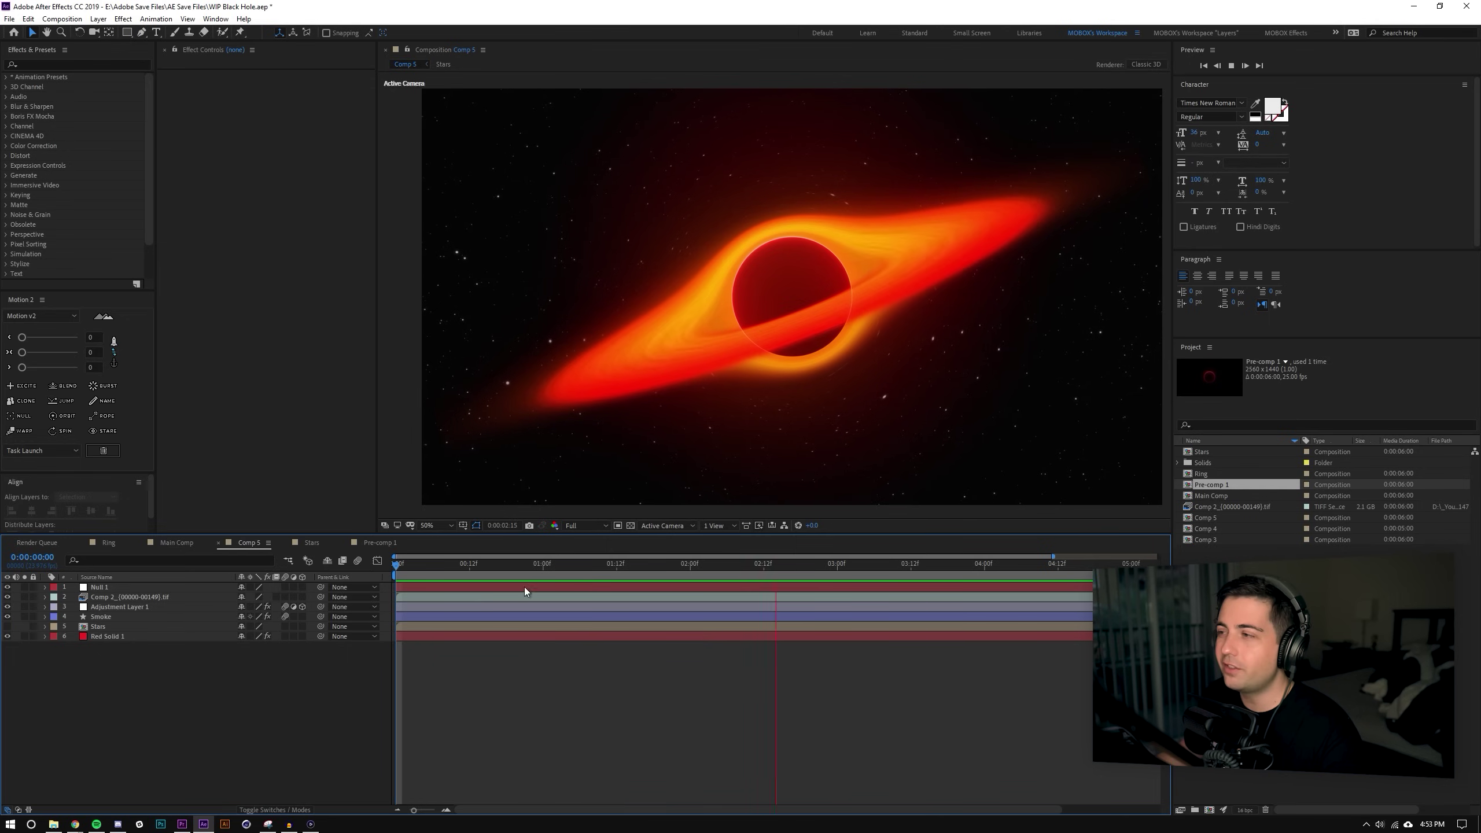
{"action": "key", "text": "space"}
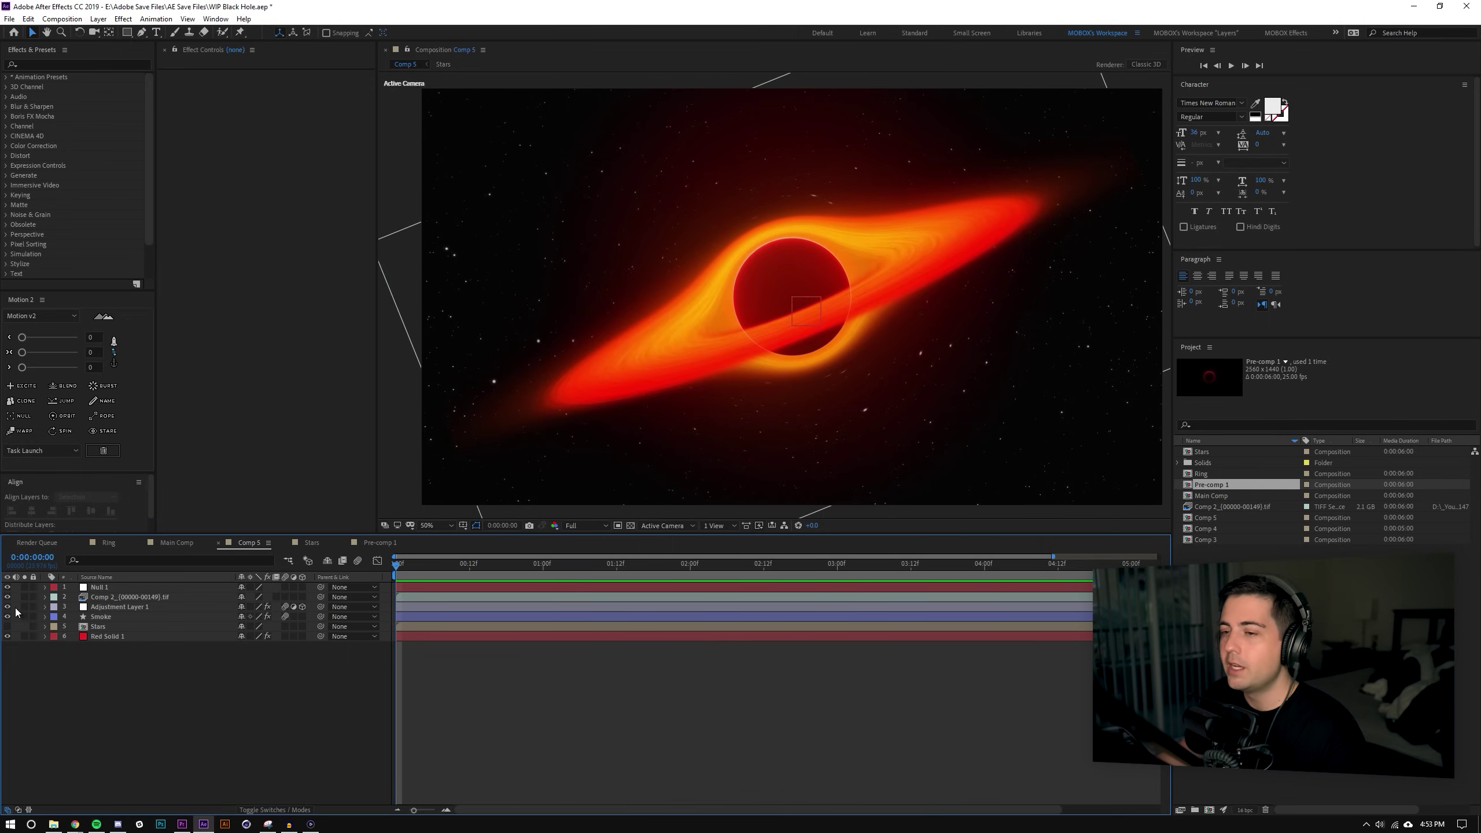
Hide Adjustment Layer 1, Smoke and Red Solid 1 in Comp 5, and preview the rendered black hole sequence on its own.
{"action": "left_click_drag", "start_coordinate": [6, 607], "coordinate": [7, 636]}
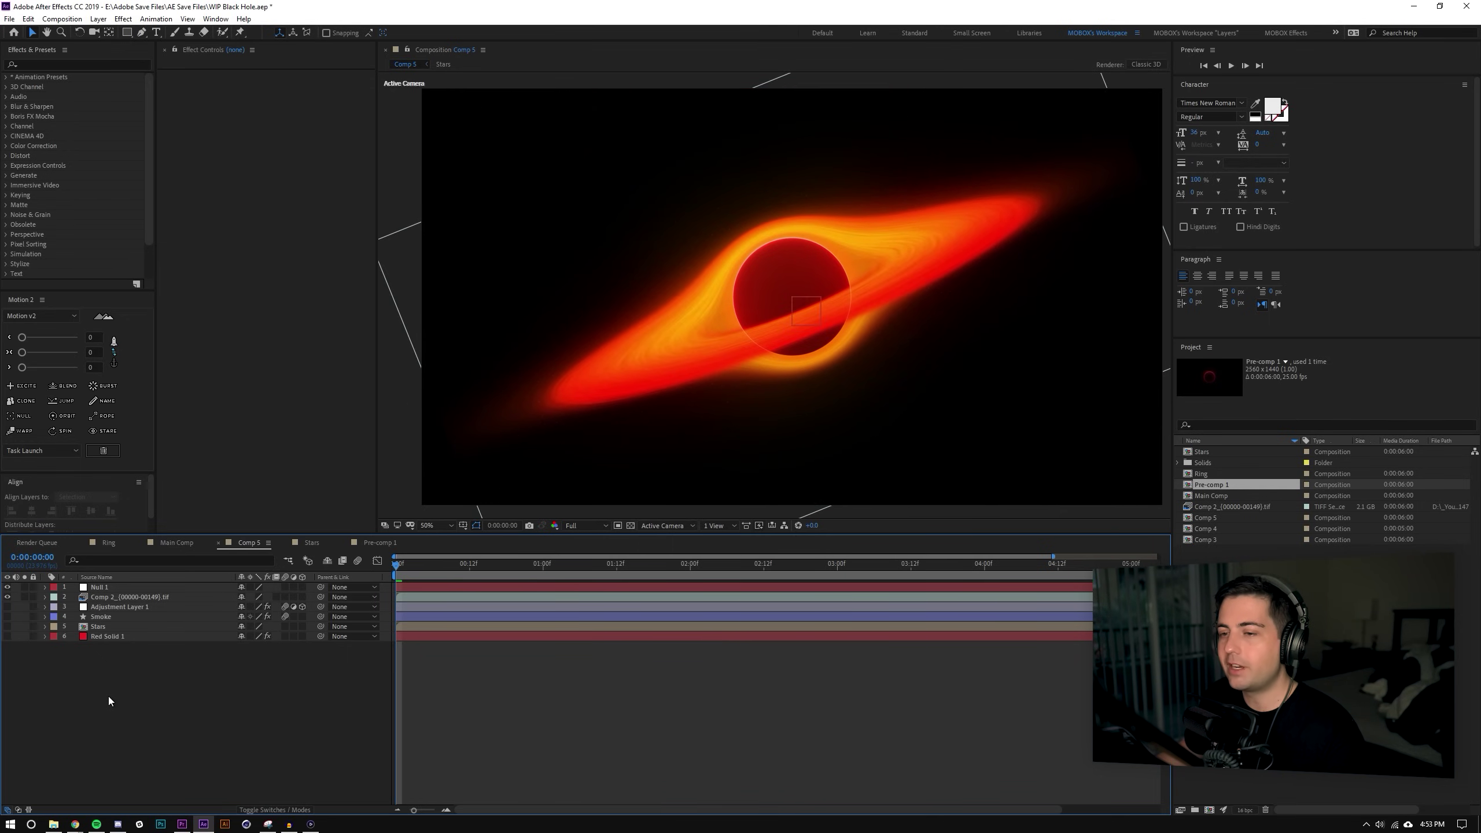
{"action": "key", "text": "space"}
{"action": "left_click", "coordinate": [630, 526]}
{"action": "left_click", "coordinate": [630, 526]}
{"action": "key", "text": "space"}
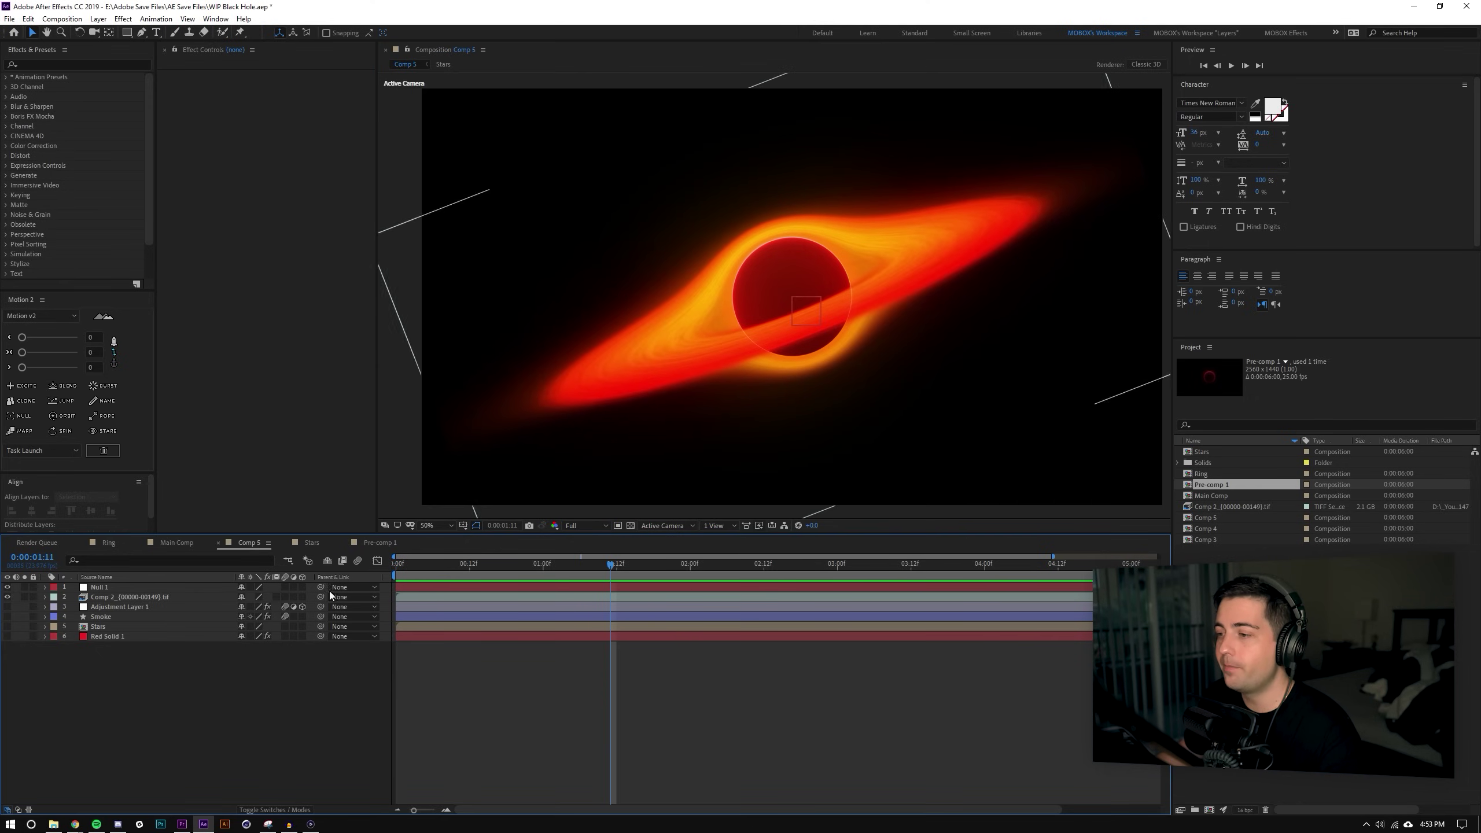
Reveal the Scale and Rotation keyframes of the Comp 2 TIFF sequence and inspect its motion from start to end.
{"action": "left_click", "coordinate": [134, 598]}
{"action": "key", "text": "s"}
{"action": "key", "text": "shift+r"}
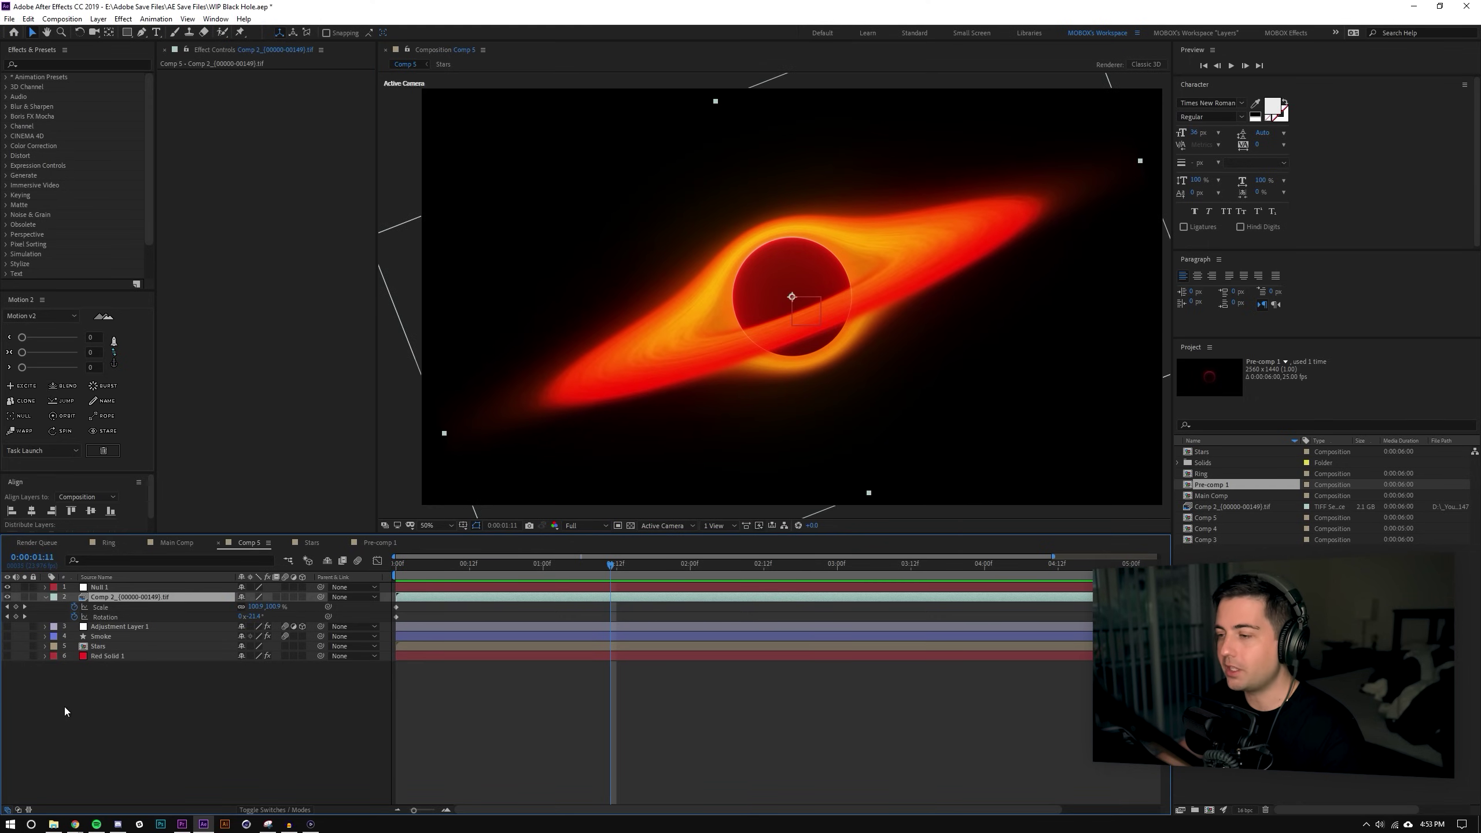
{"action": "key", "text": "Home"}
{"action": "key", "text": "space"}
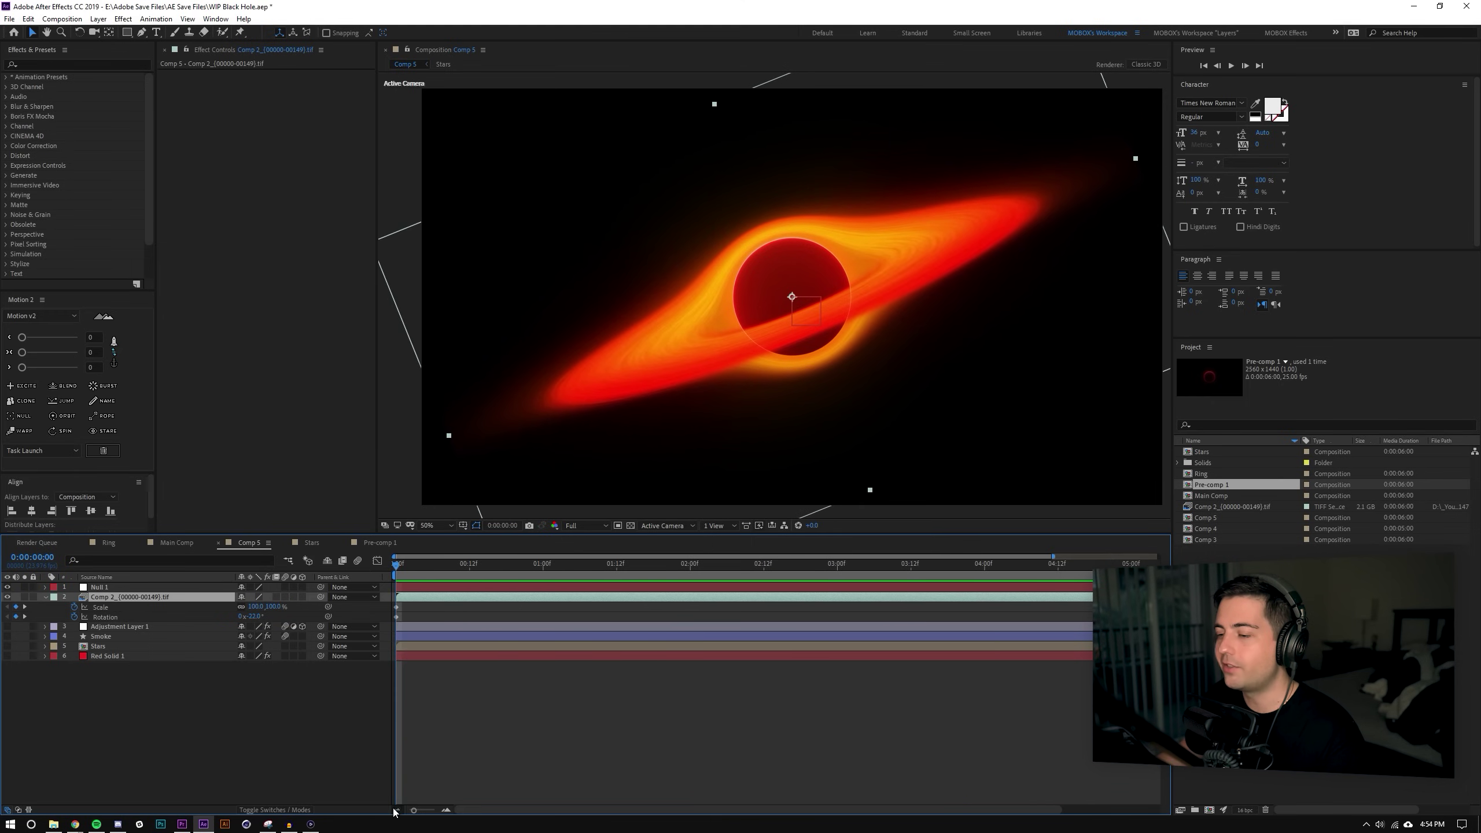
{"action": "left_click", "coordinate": [569, 779]}
{"action": "key", "text": "End"}
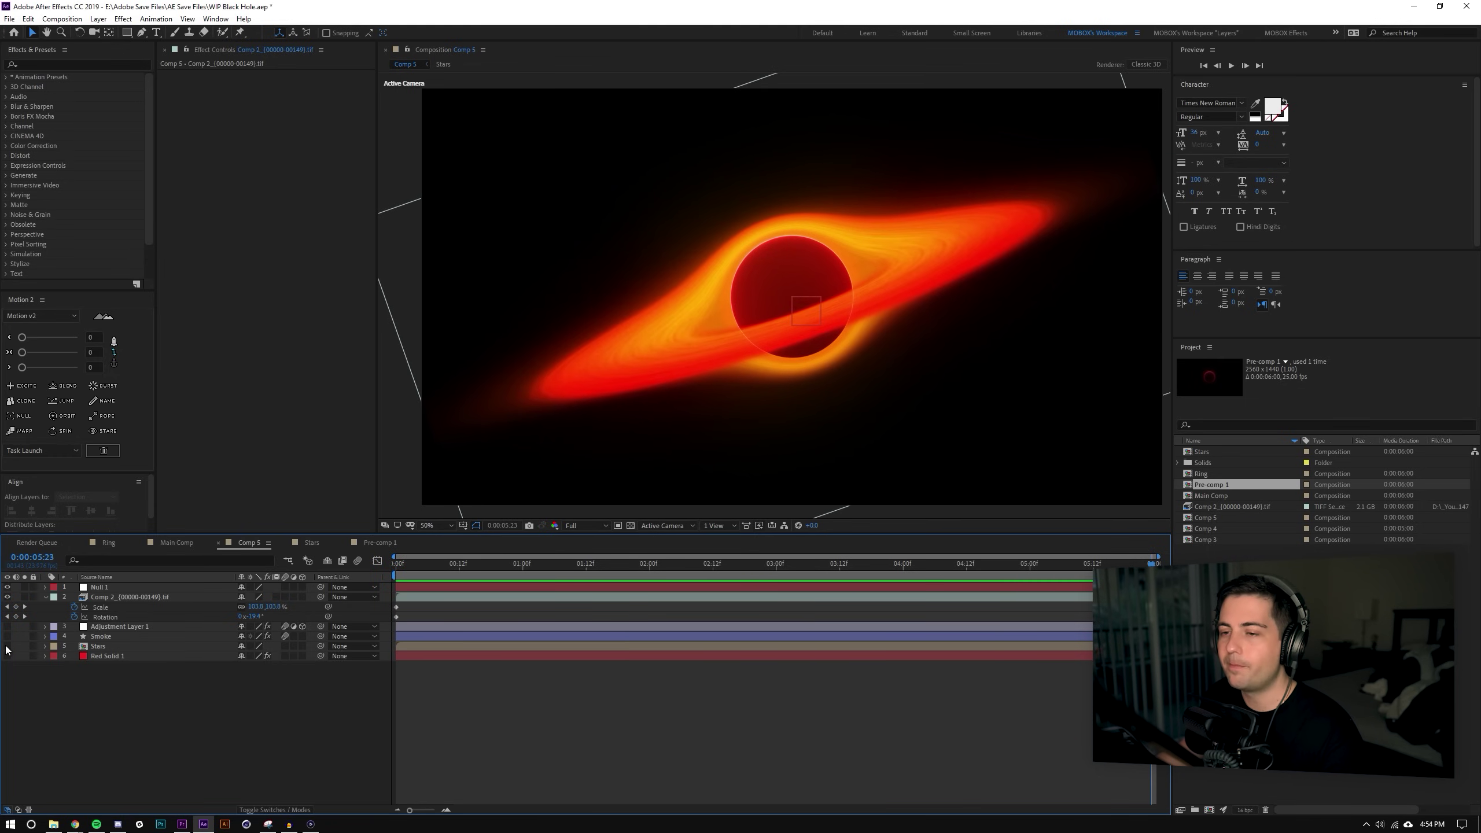
Open the Stars composition, enlarge the viewer area and inspect the square star field.
{"action": "double_click", "coordinate": [93, 646]}
{"action": "key", "text": "comma"}
{"action": "key", "text": "comma"}
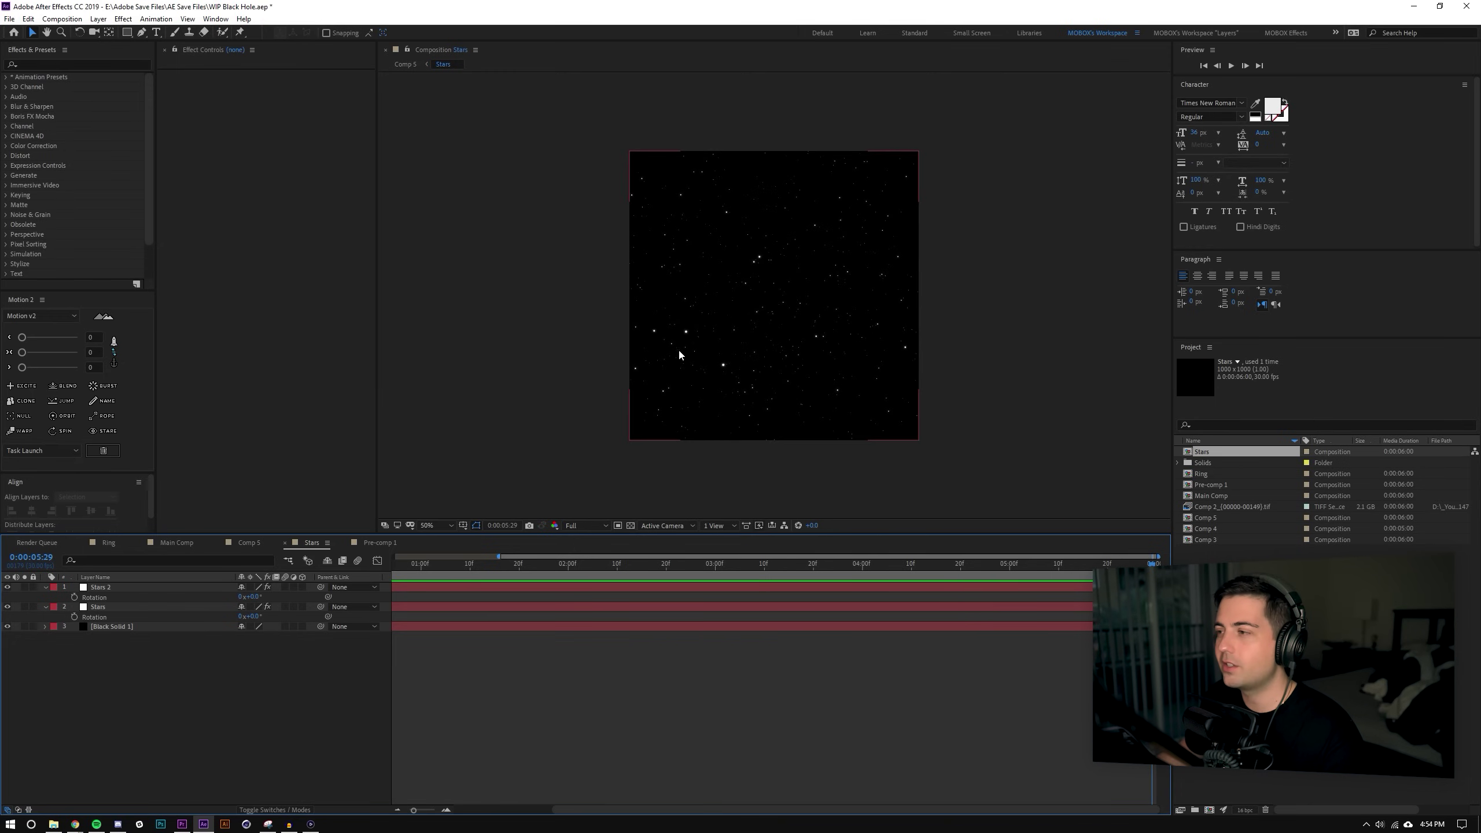
{"action": "left_click_drag", "start_coordinate": [749, 535], "coordinate": [749, 597]}
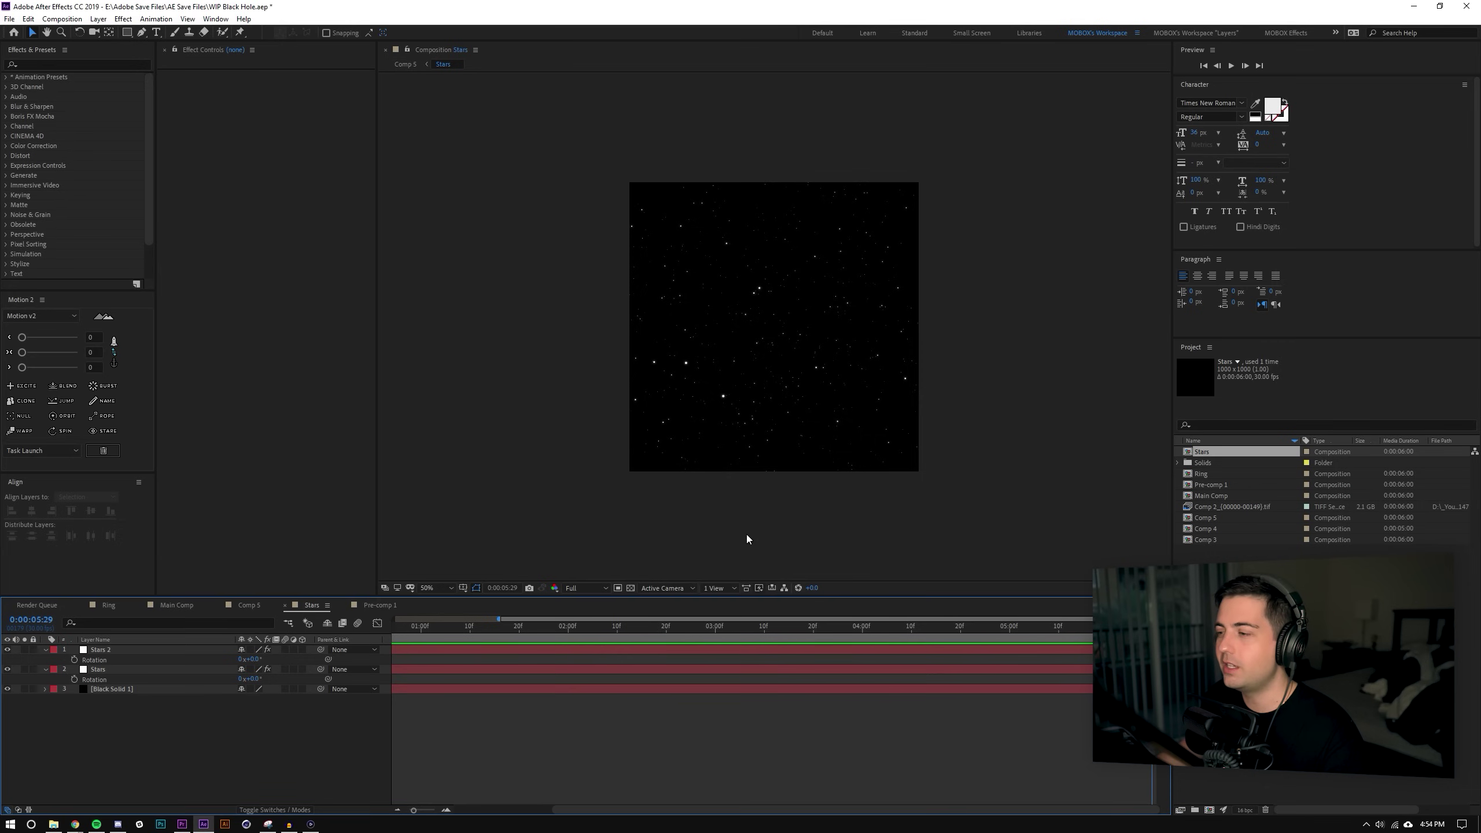
{"action": "key", "text": "period"}
Return to Comp 5, show Red Solid 1 and examine its VC Orb settings.
{"action": "left_click", "coordinate": [250, 606]}
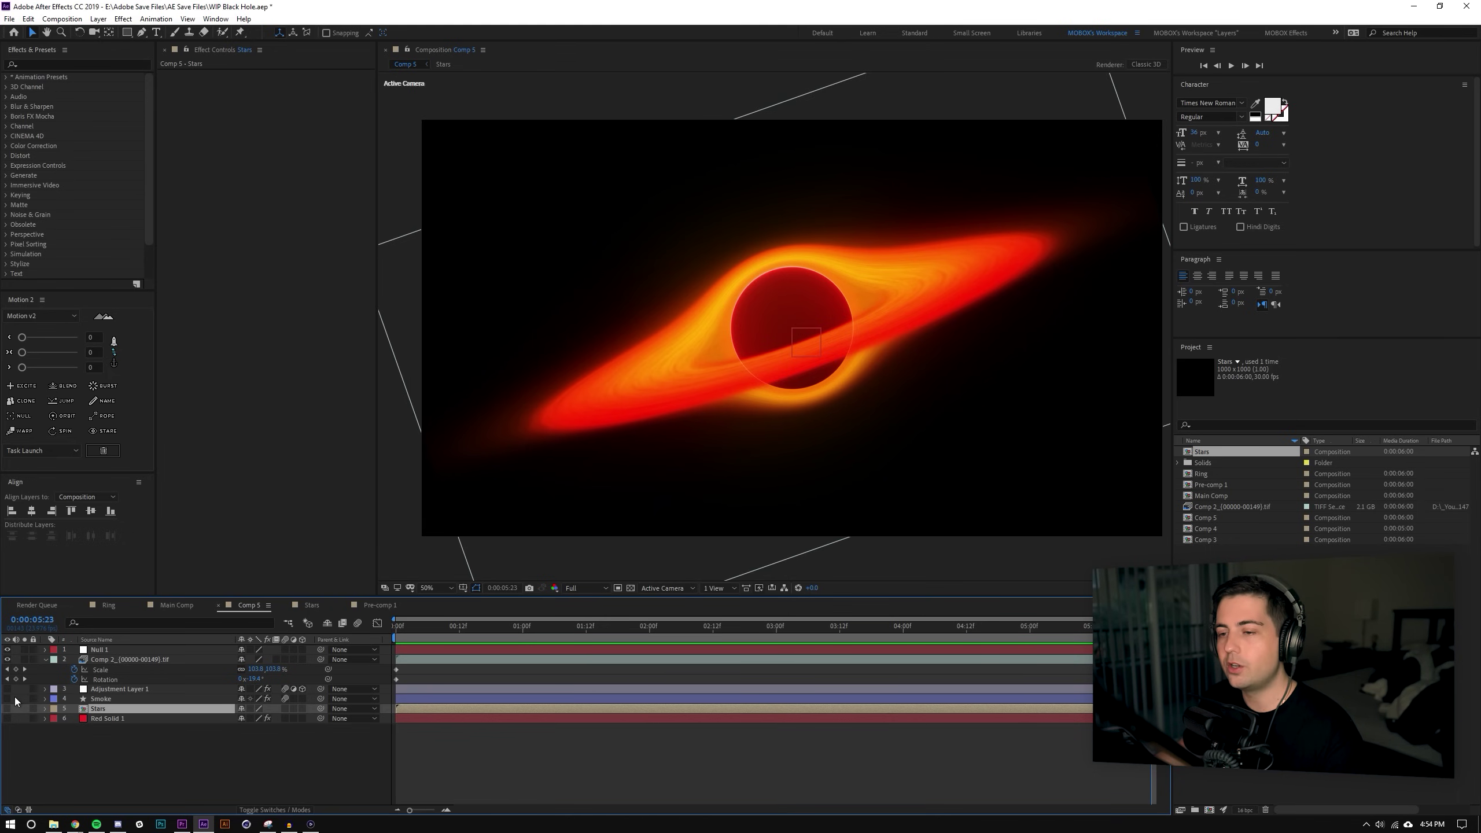
{"action": "left_click", "coordinate": [7, 718]}
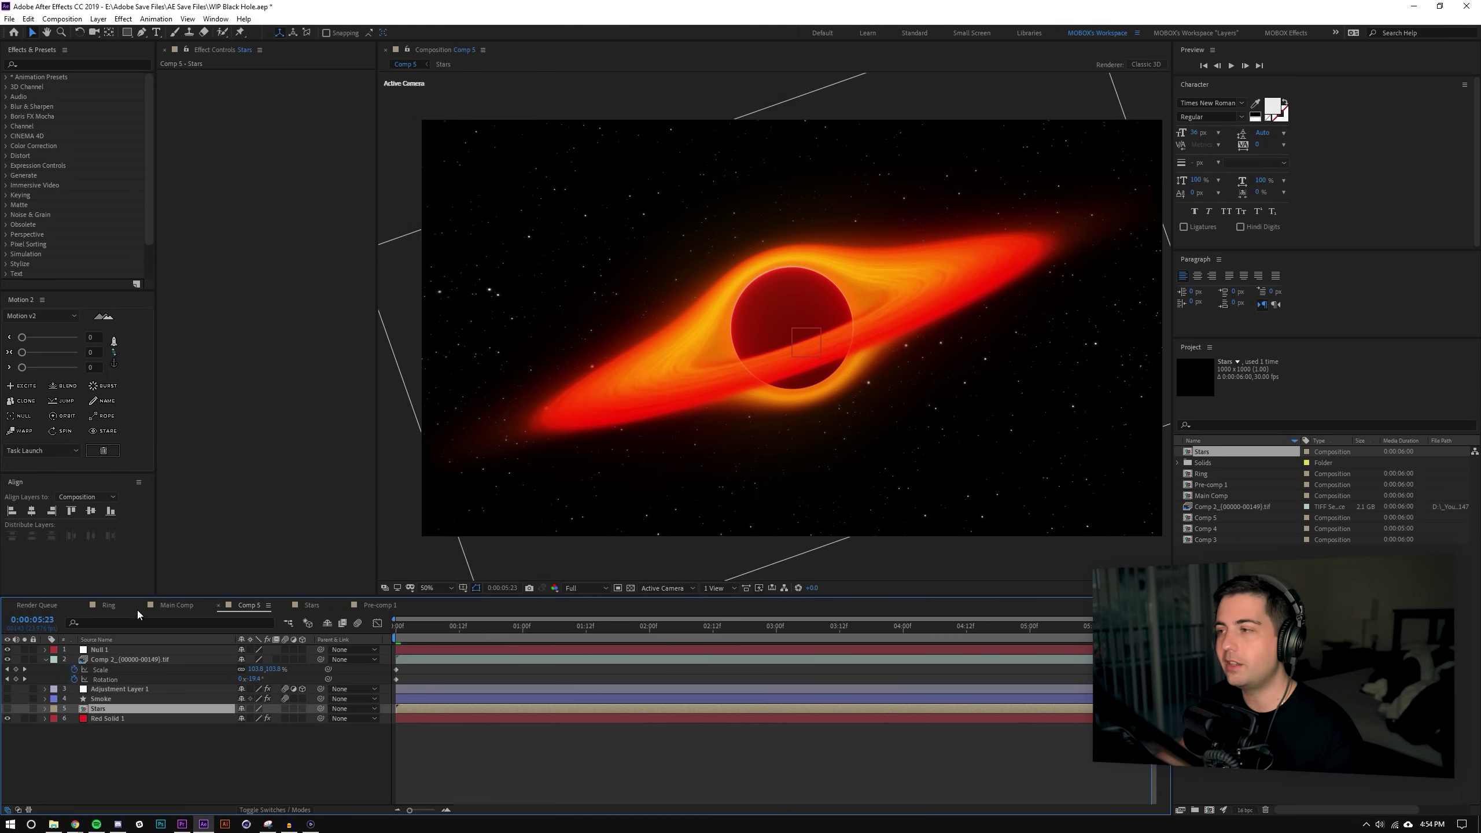
{"action": "left_click", "coordinate": [103, 718]}
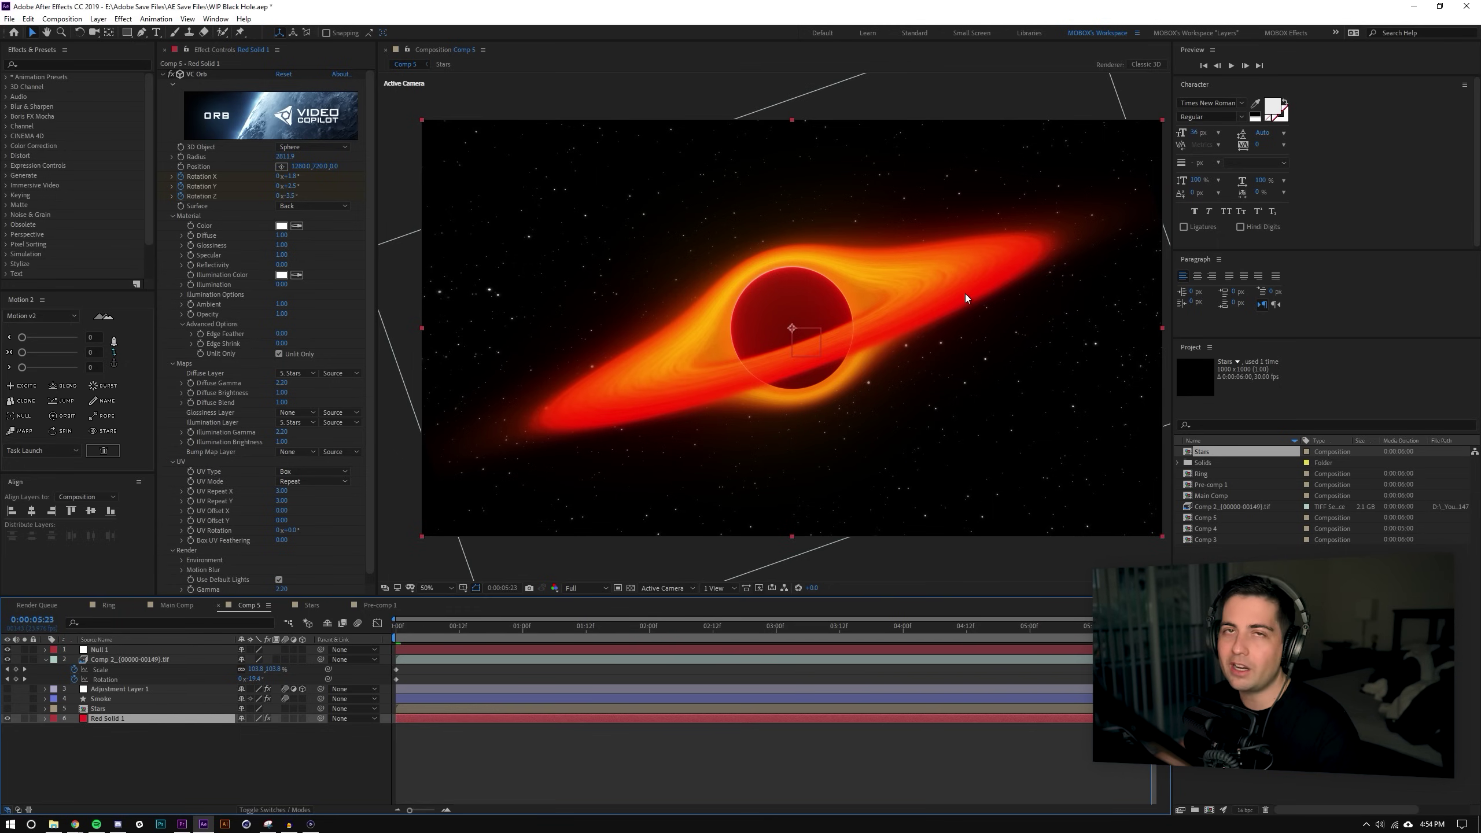
{"action": "scroll", "coordinate": [311, 343], "scroll_direction": "down", "scroll_amount": 1}
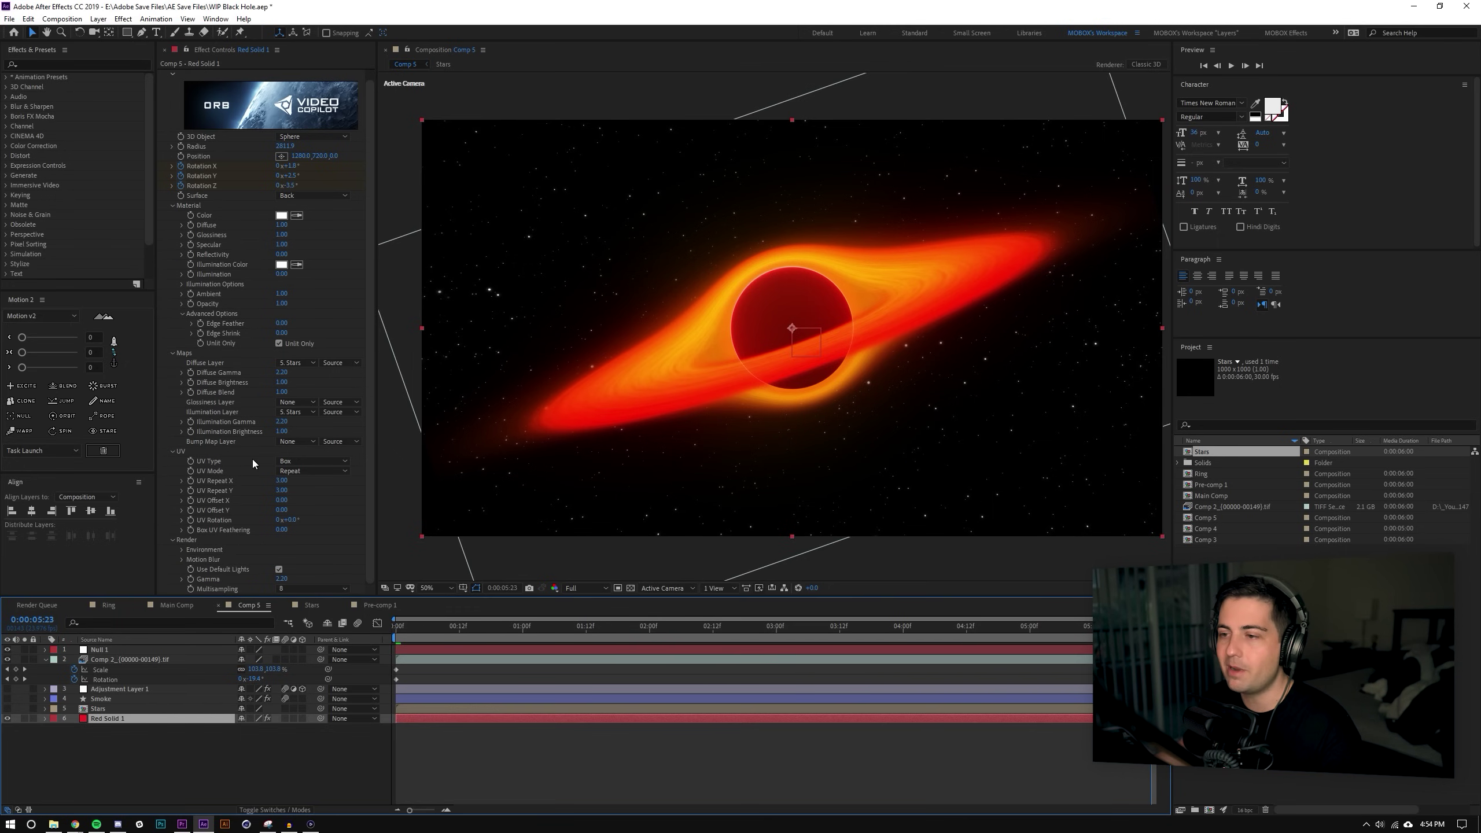
Preview the black hole over the rotating VC Orb stars from the start of Comp 5, then deselect all layers.
{"action": "key", "text": "space"}
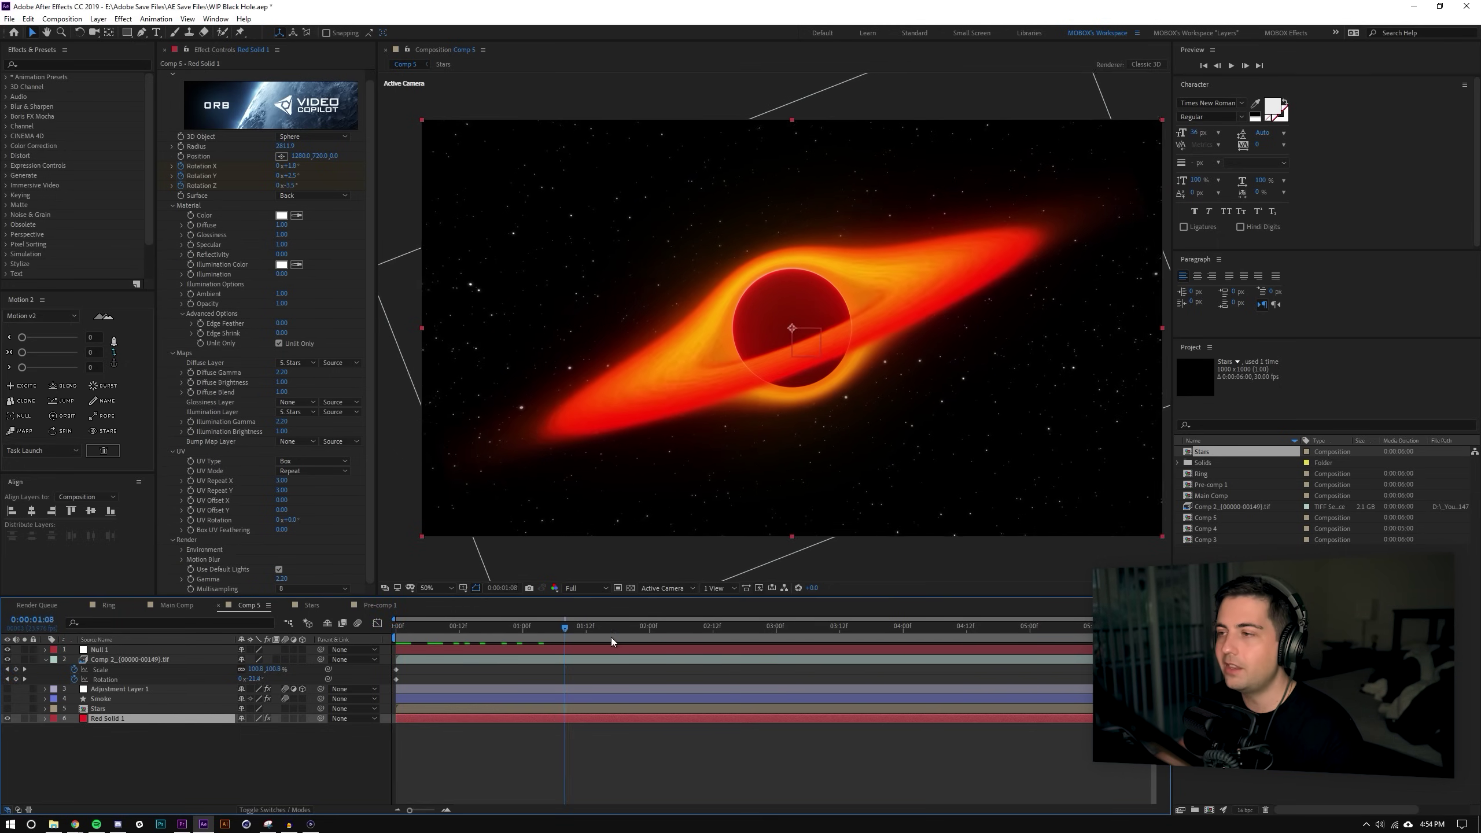
{"action": "left_click_drag", "start_coordinate": [490, 626], "coordinate": [379, 627]}
{"action": "key", "text": "space"}
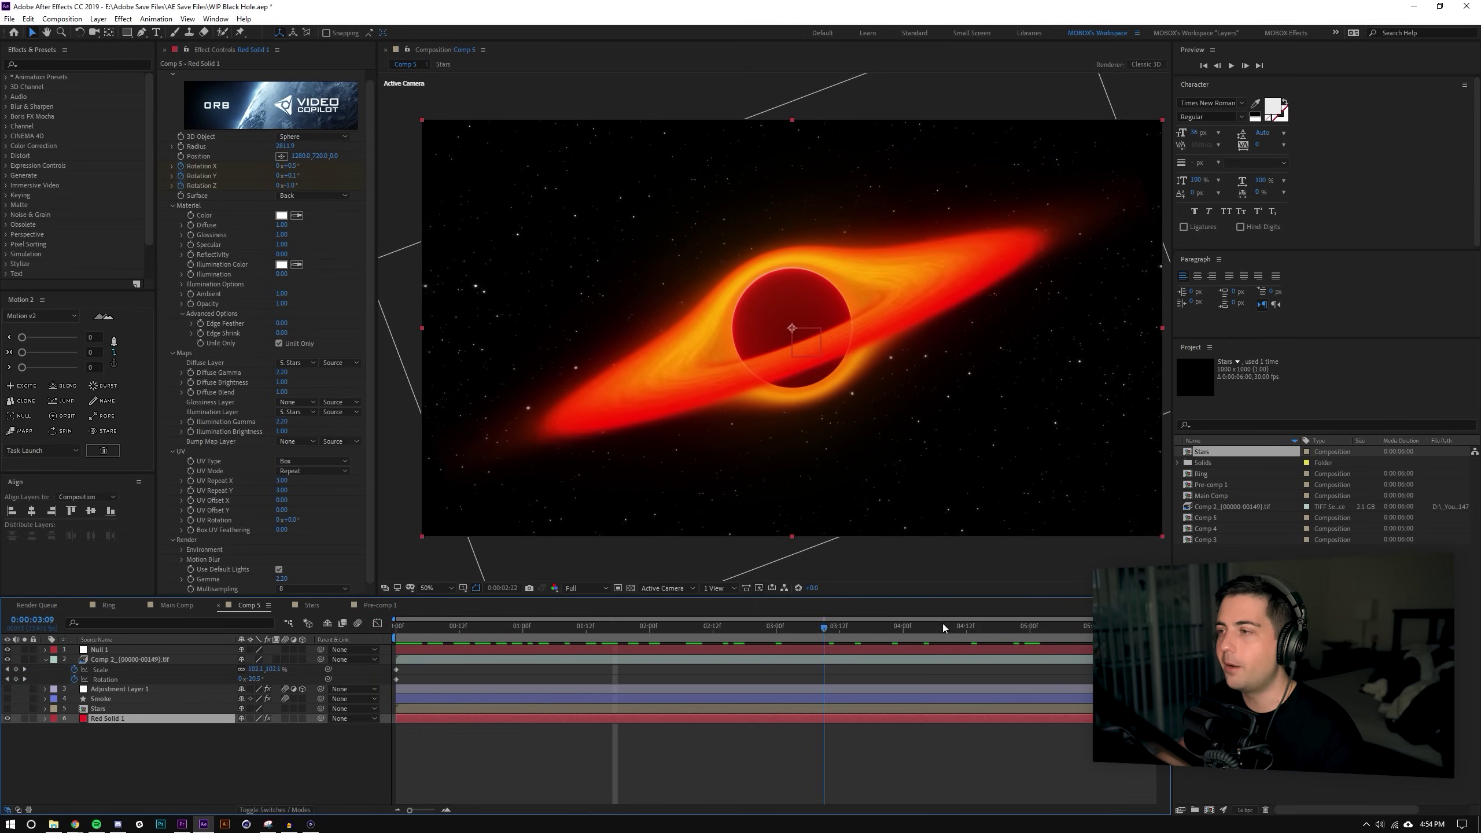
{"action": "key", "text": "space"}
{"action": "key", "text": "ctrl+shift+a"}
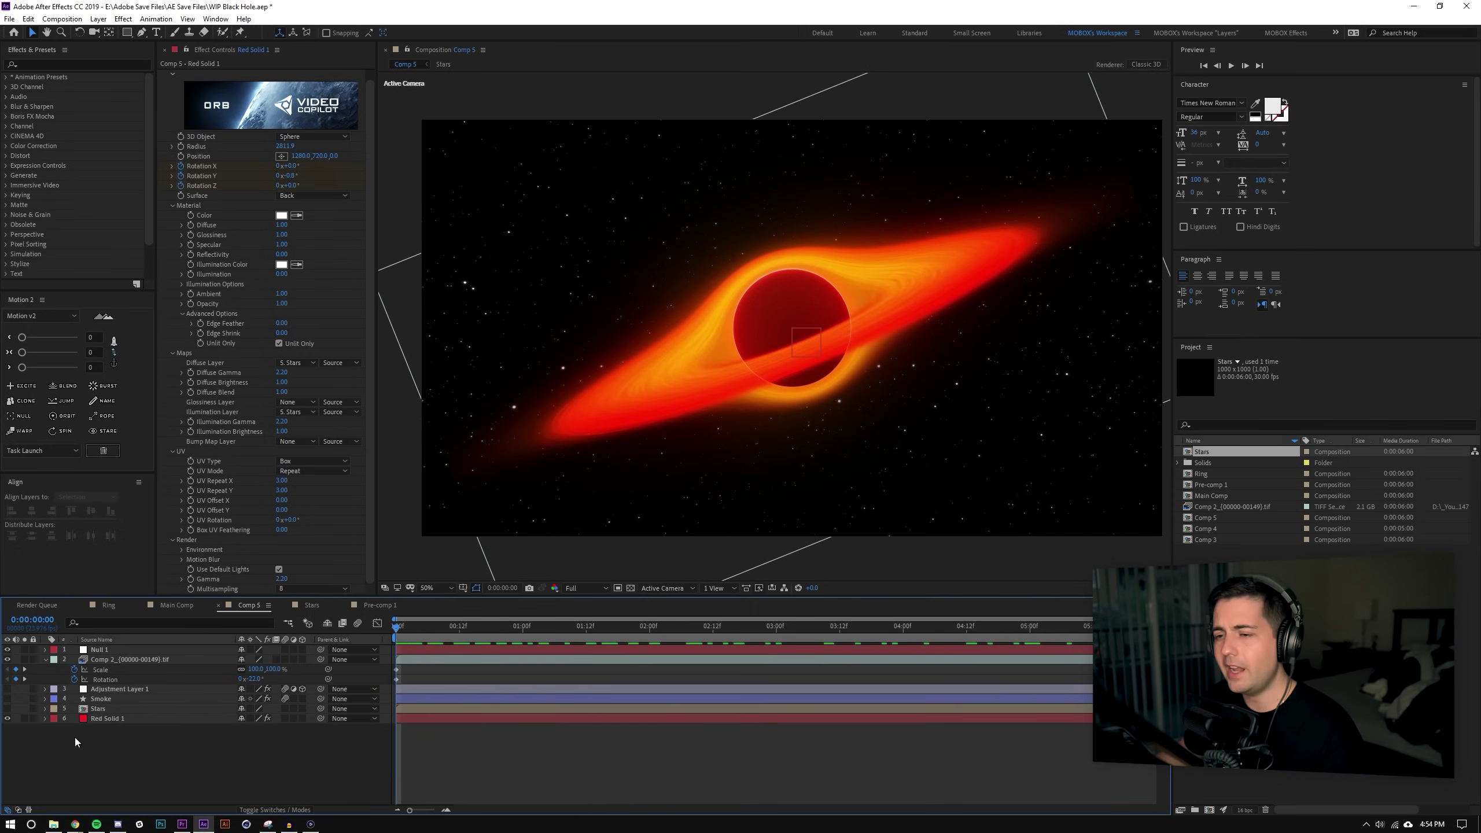
Show Adjustment Layer 1 and examine how its CC Flo Motion effect distorts the stars around the black hole.
{"action": "left_click", "coordinate": [7, 689]}
{"action": "left_click", "coordinate": [119, 689]}
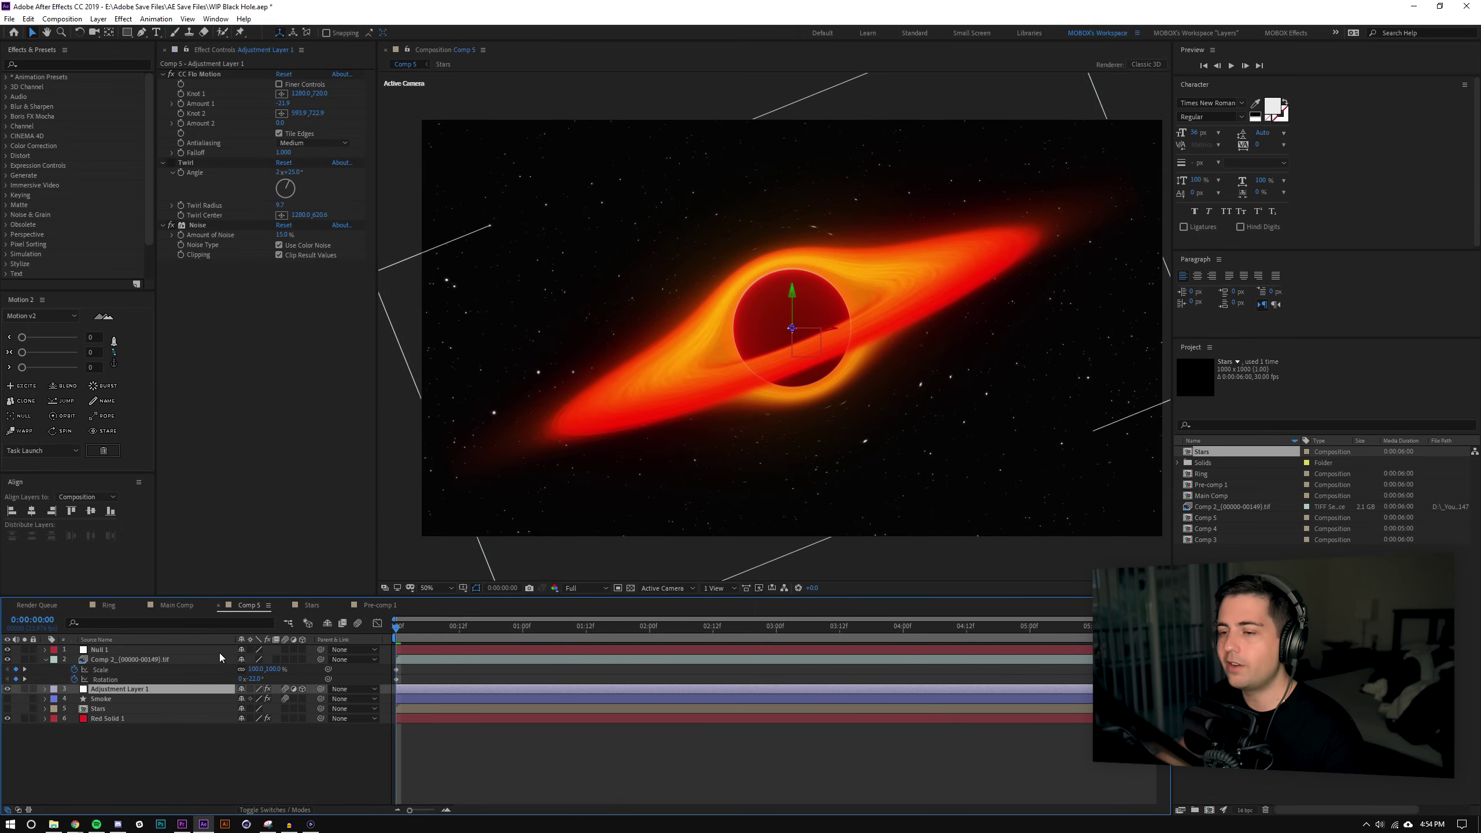
{"action": "key", "text": "period"}
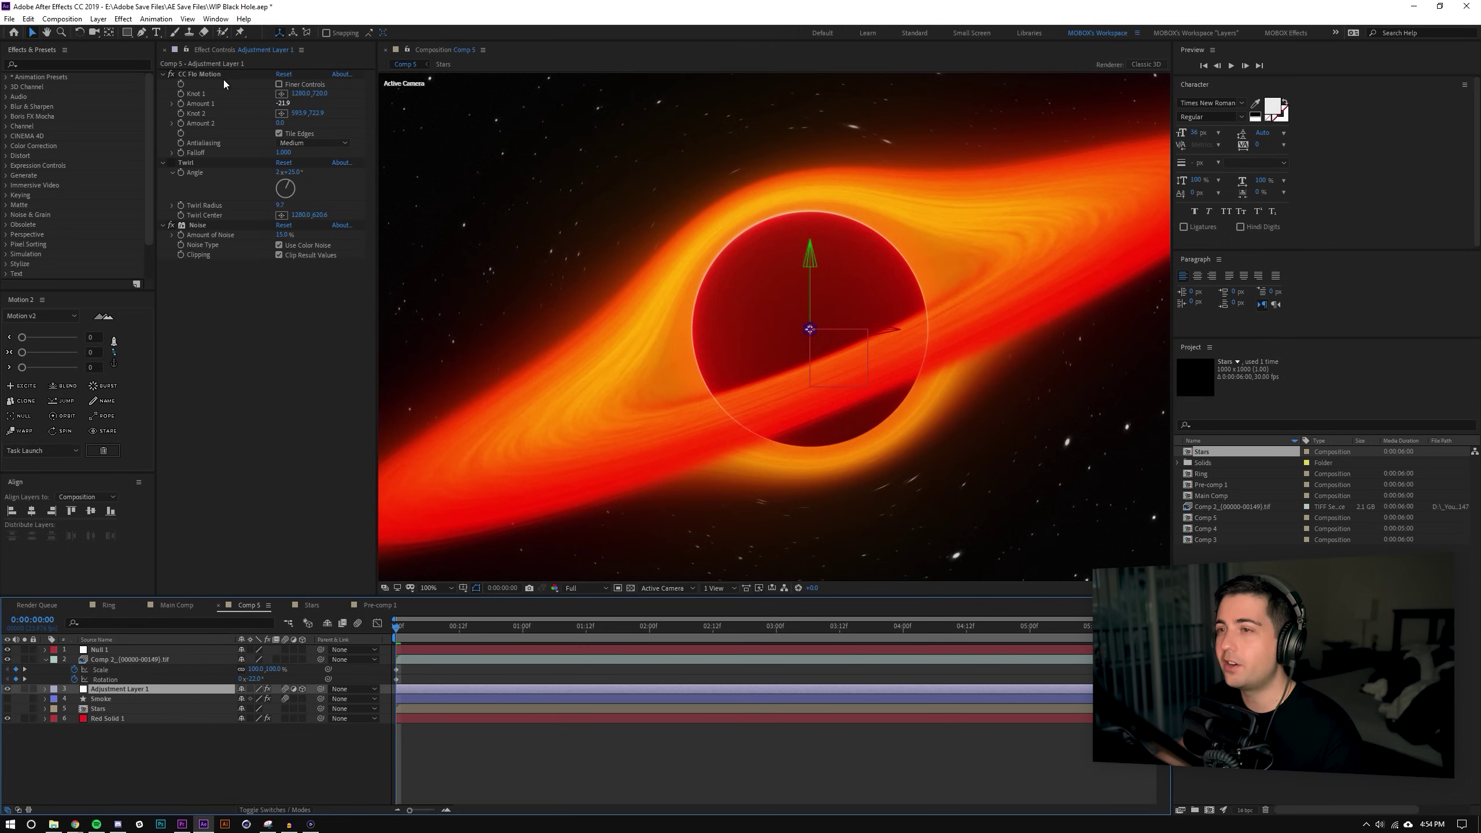
{"action": "left_click", "coordinate": [172, 77]}
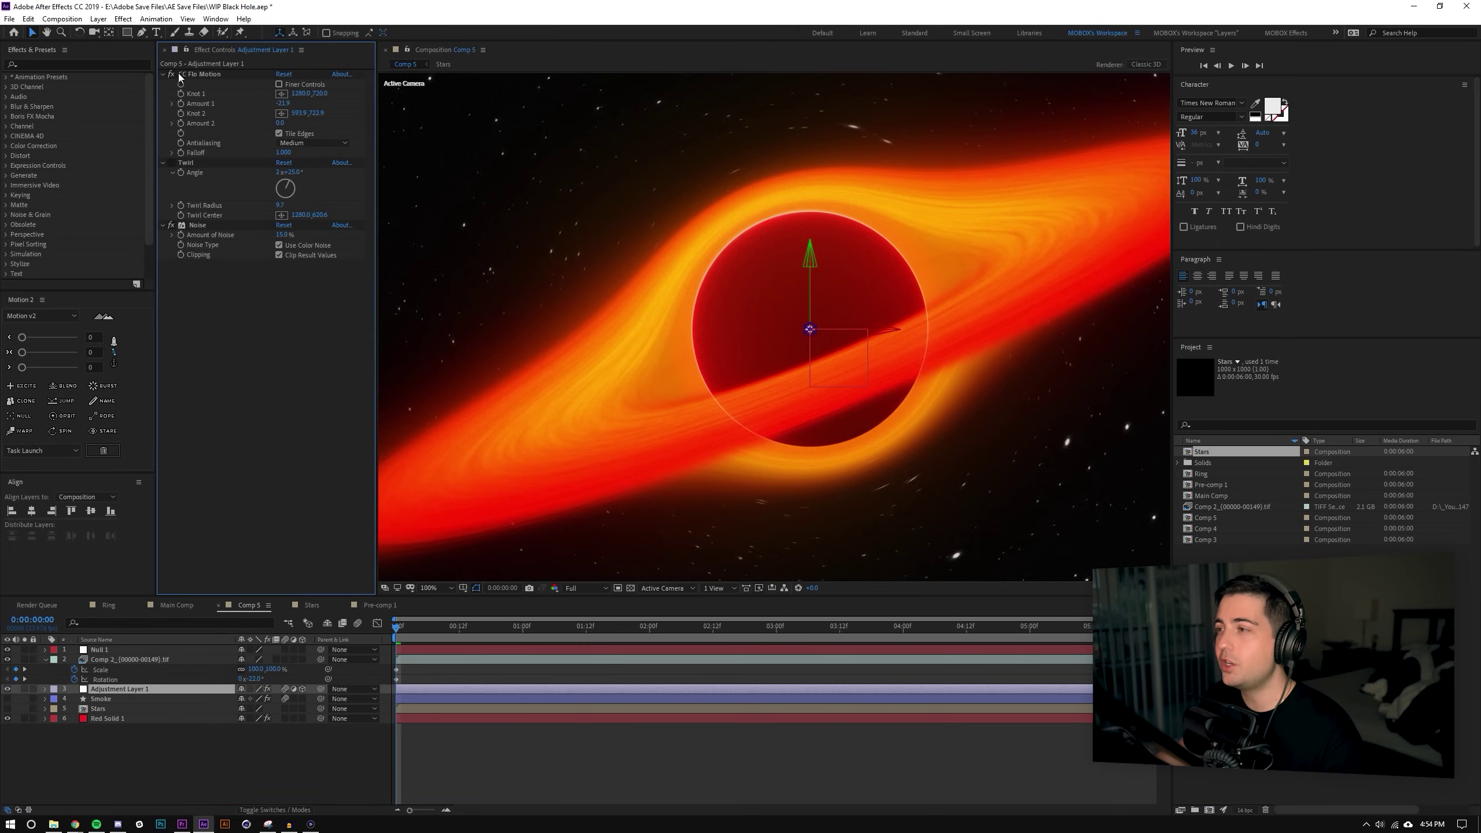
Hide the Comp 2 TIFF sequence and try a stronger negative CC Flo Motion Amount 1, checking the star distortion over time.
{"action": "left_click", "coordinate": [7, 659]}
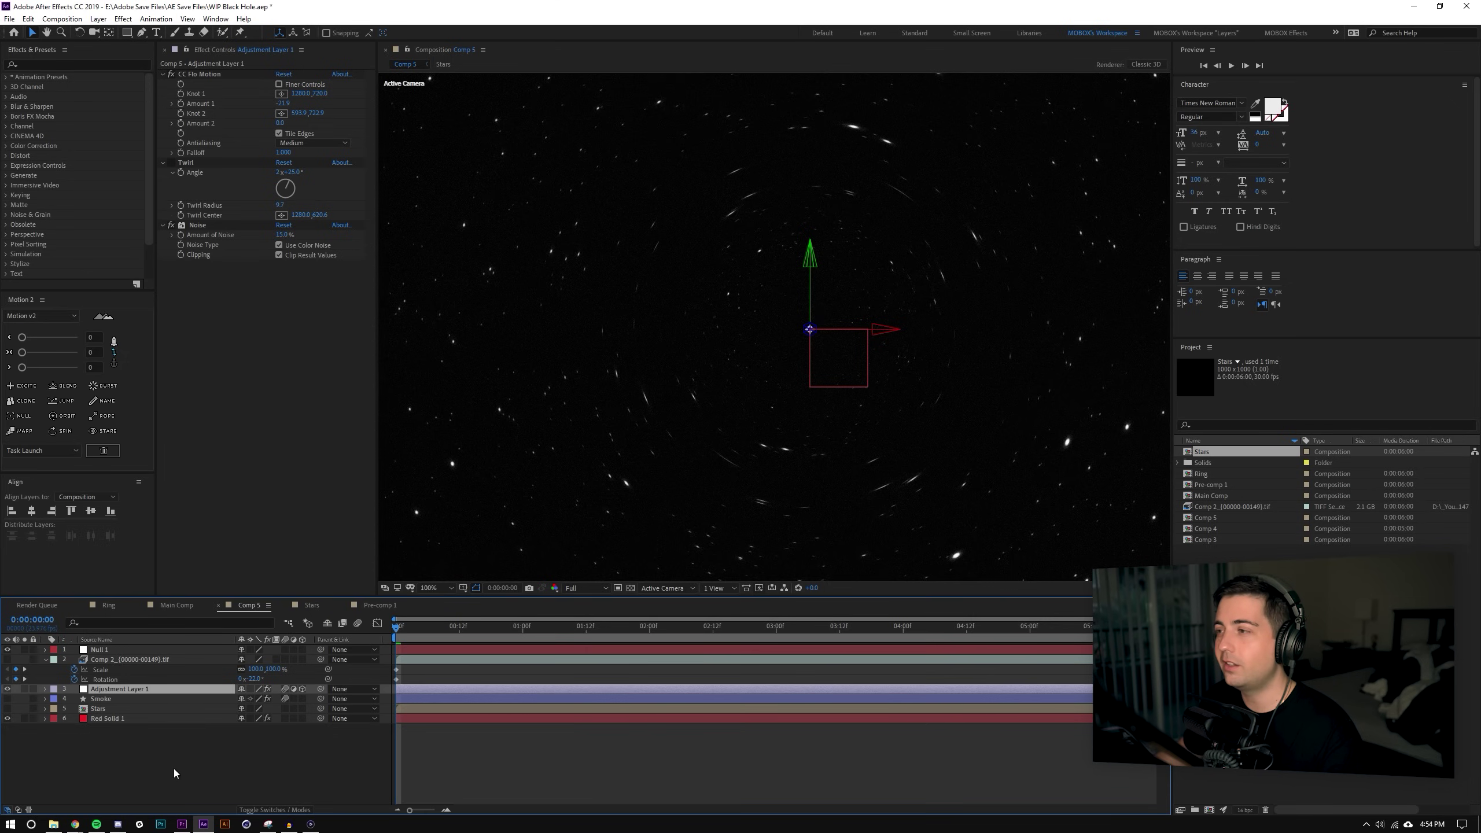
{"action": "left_click_drag", "start_coordinate": [293, 106], "coordinate": [267, 105]}
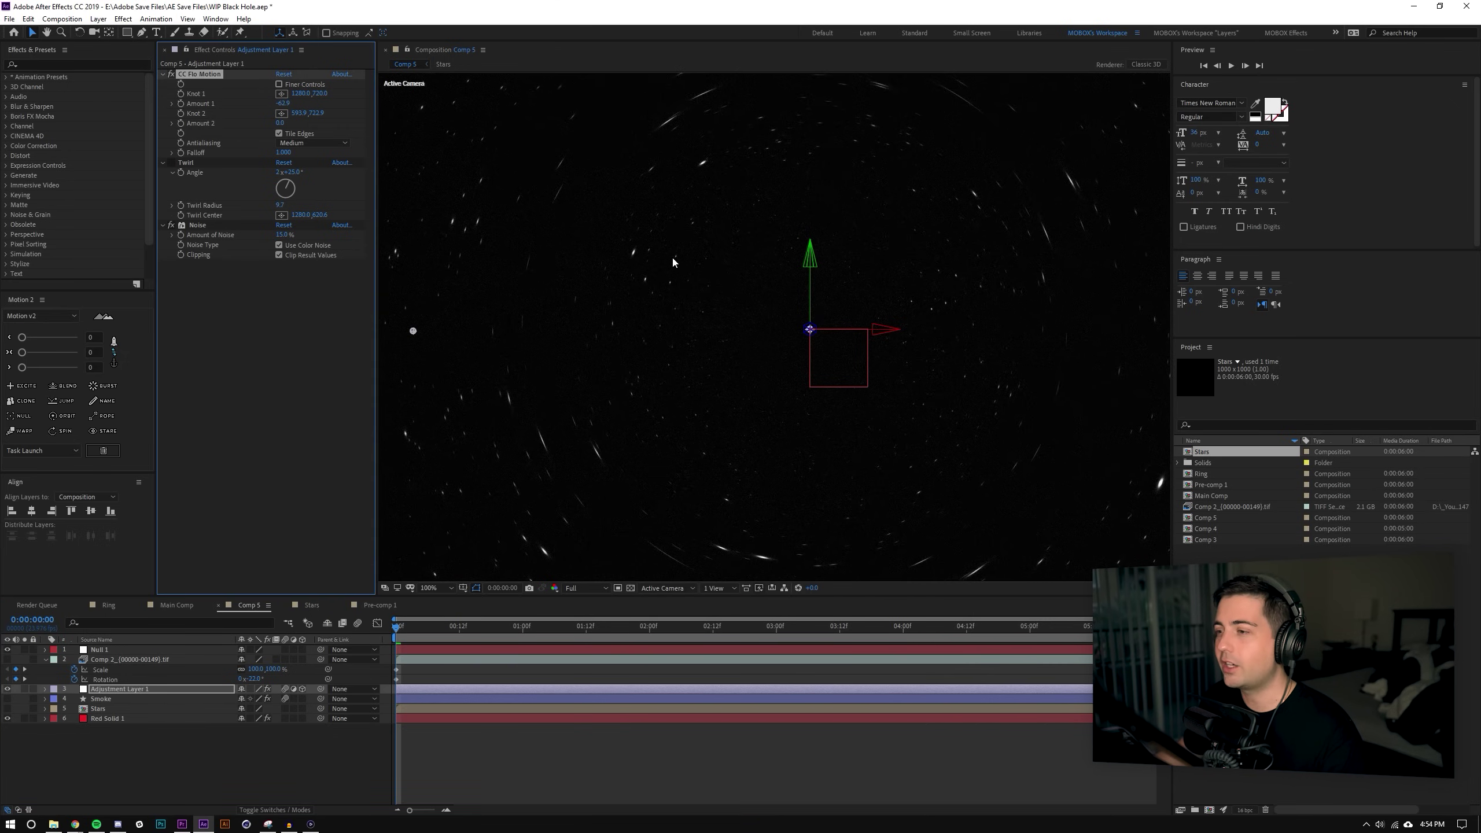
{"action": "key", "text": "comma"}
{"action": "left_click_drag", "start_coordinate": [460, 636], "coordinate": [1151, 637]}
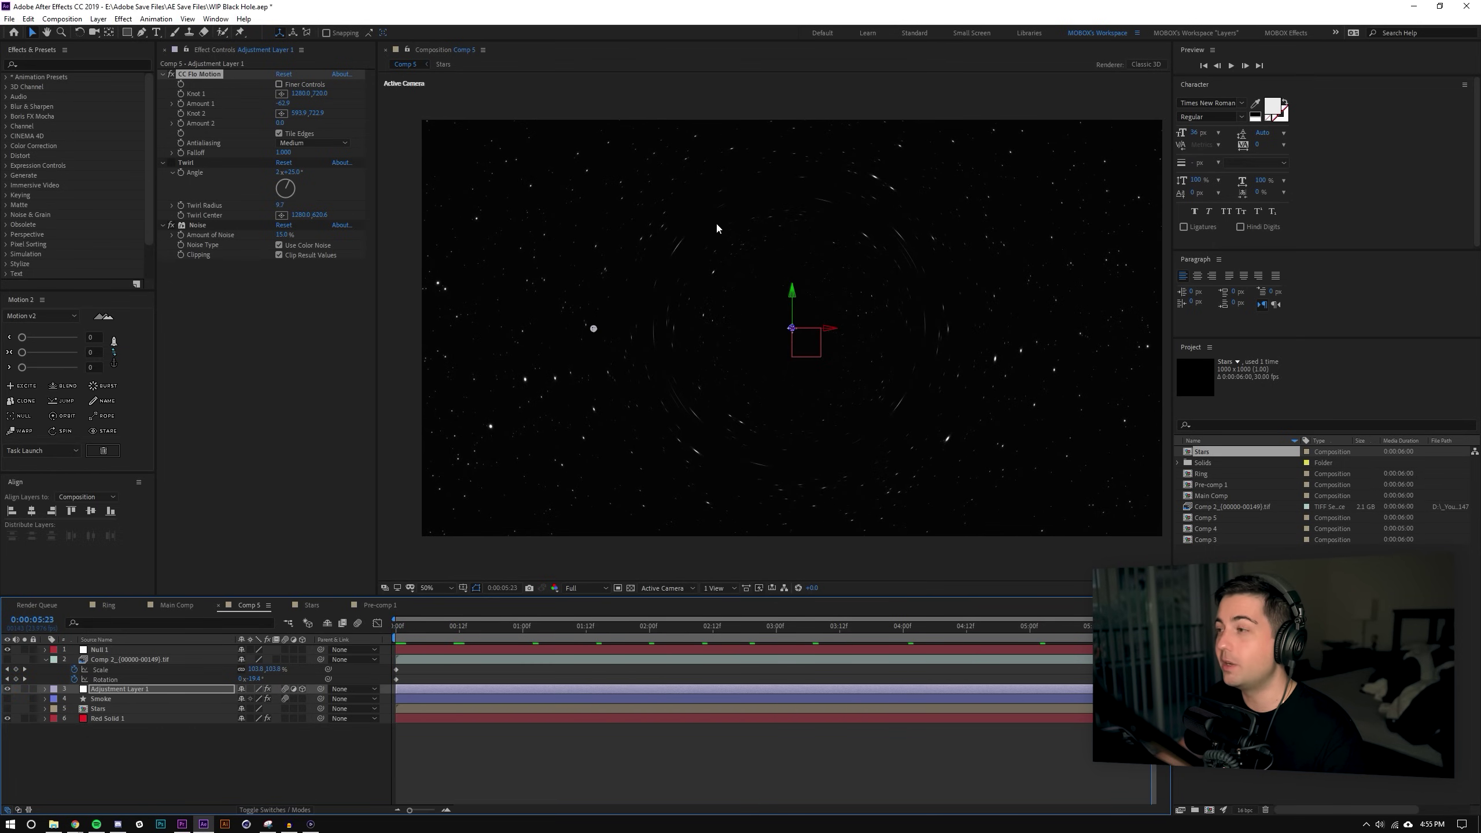
{"action": "key", "text": "period"}
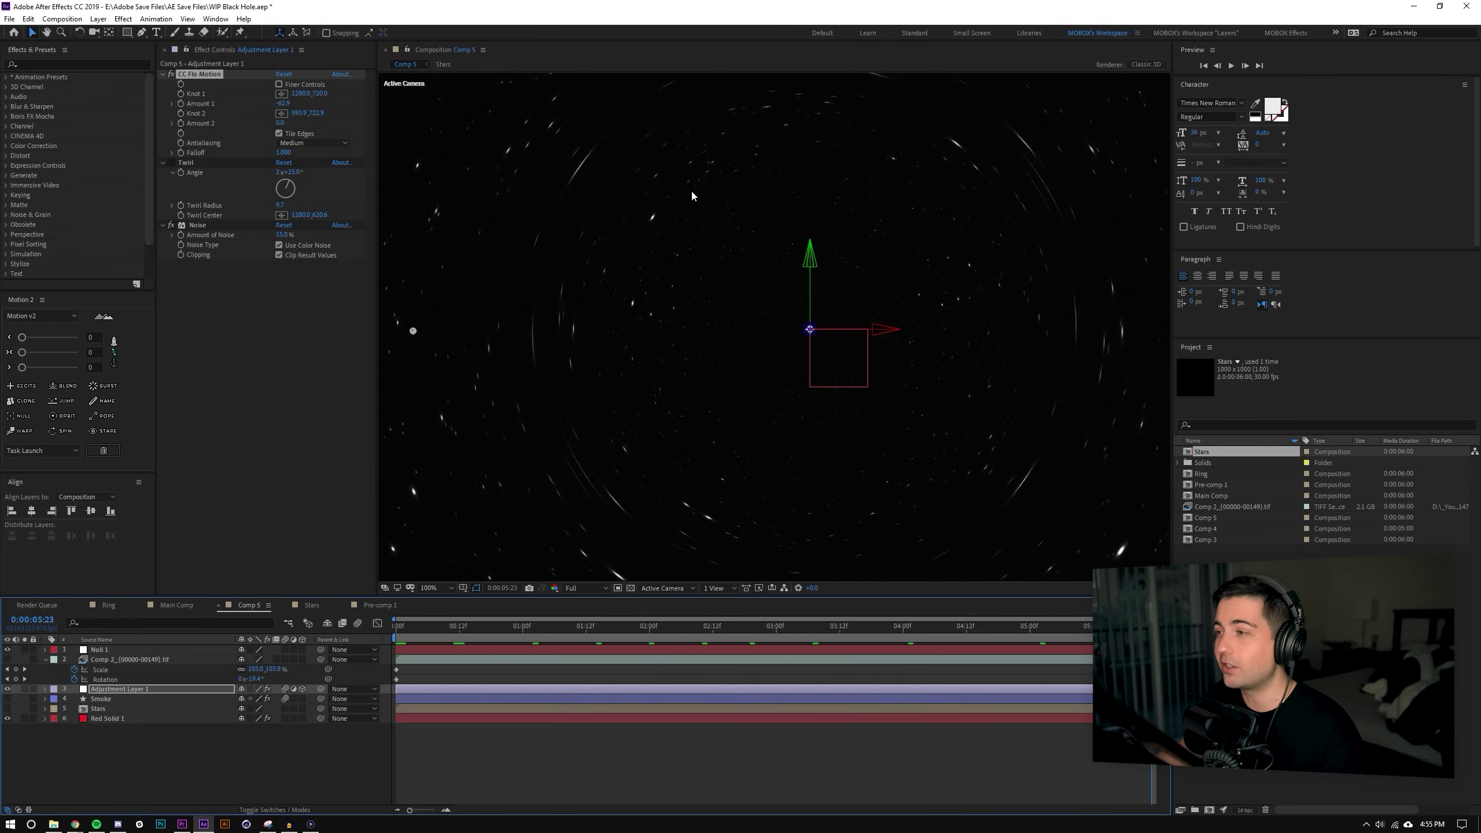
Check the stronger distortion with the black hole shown, then undo the Amount 1 change and keep the TIFF sequence visible.
{"action": "left_click", "coordinate": [7, 659]}
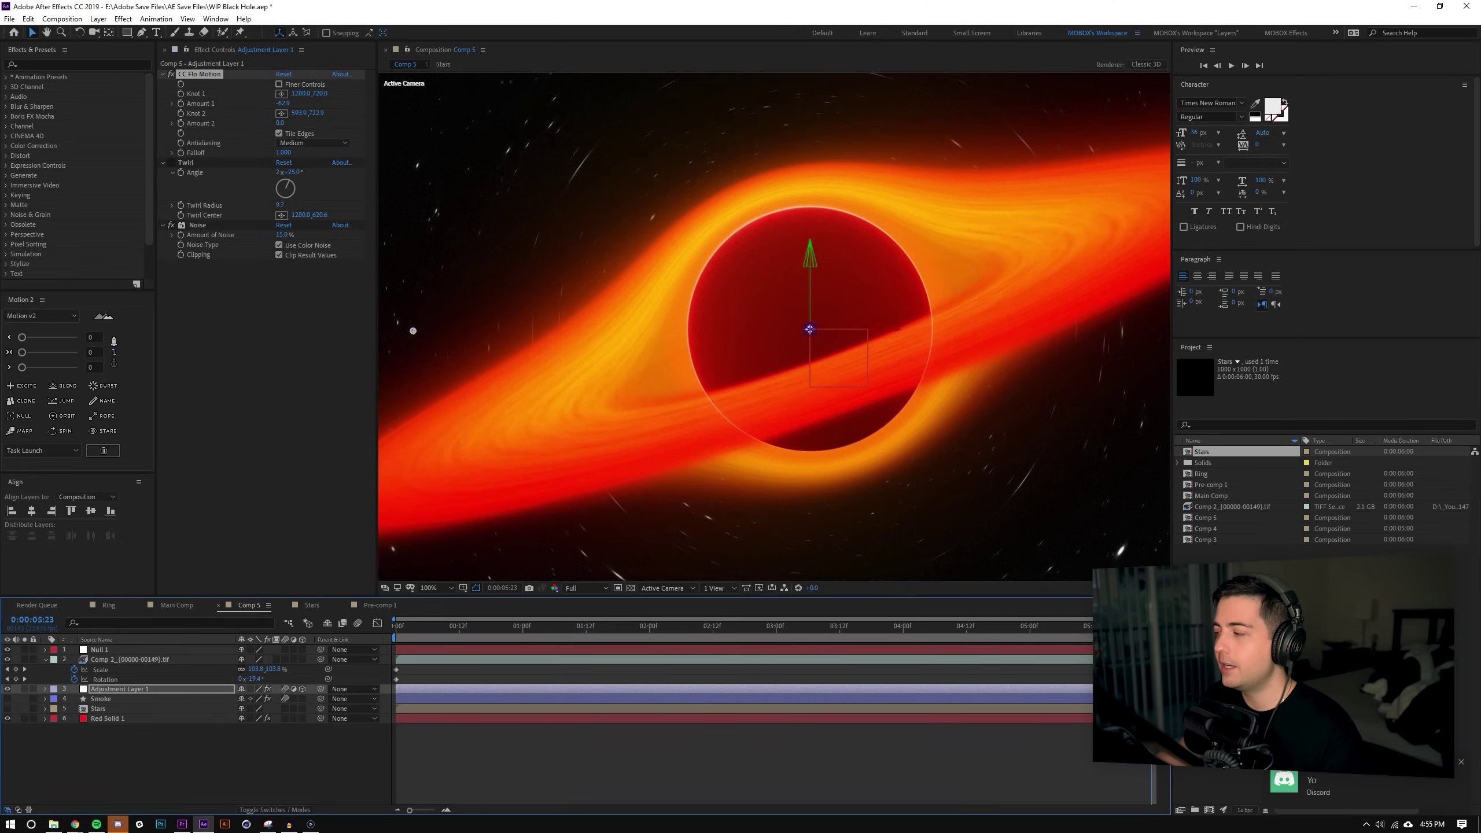
{"action": "scroll", "coordinate": [771, 345], "scroll_direction": "down", "scroll_amount": 2}
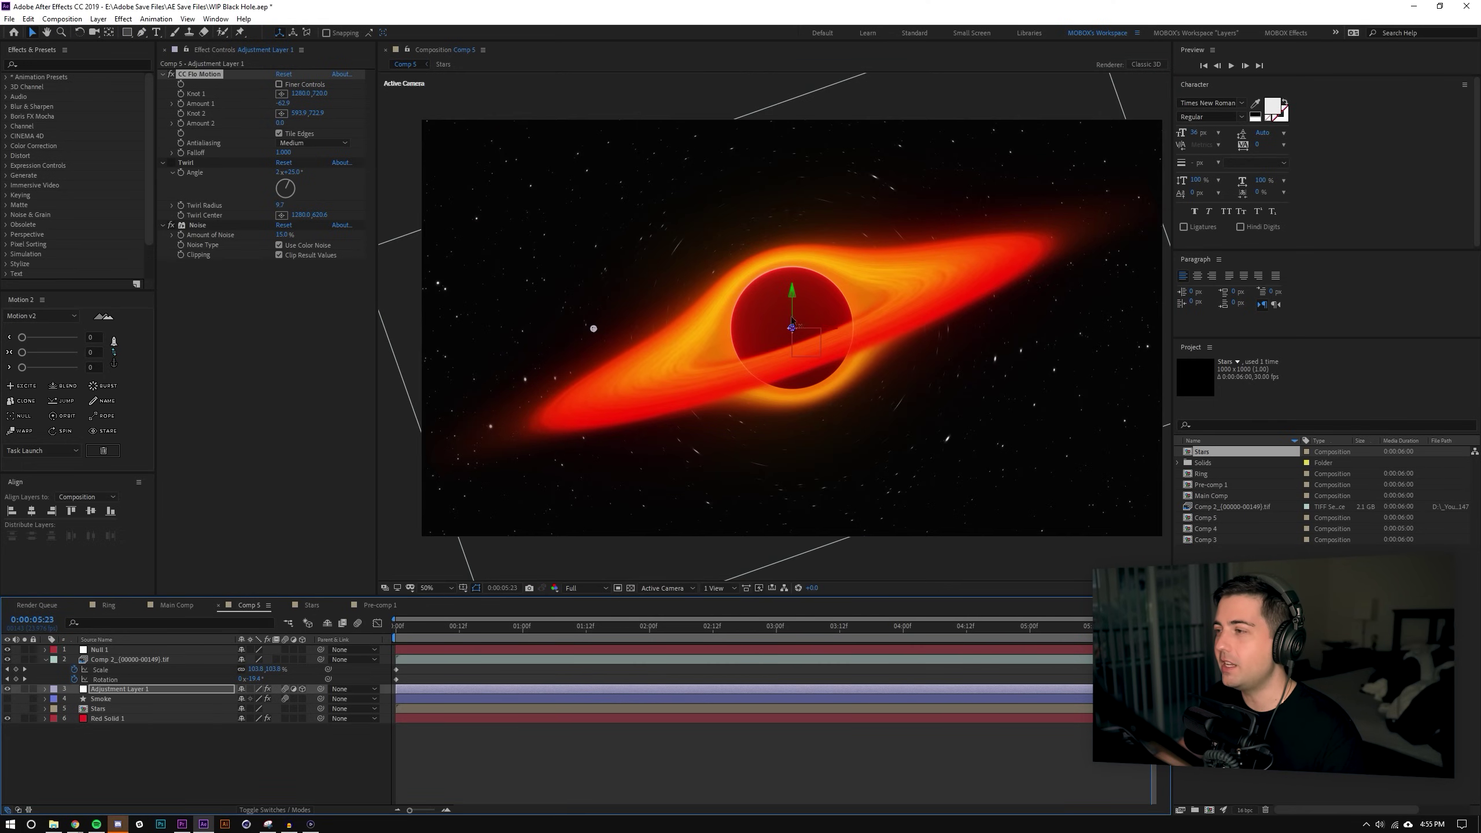
{"action": "key", "text": "ctrl+z"}
{"action": "key", "text": "ctrl+shift+z"}
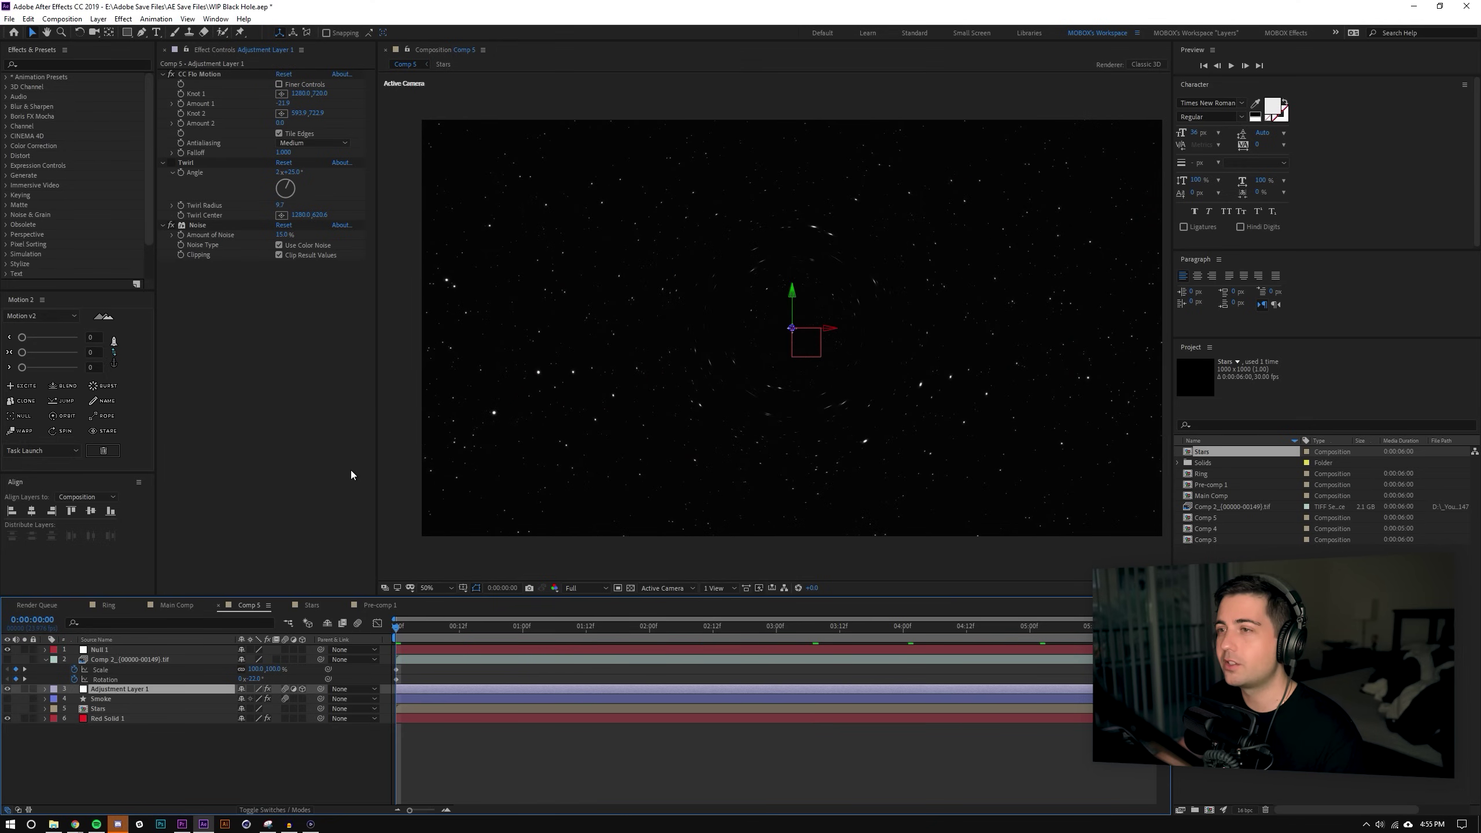
{"action": "key", "text": "Home"}
{"action": "left_click", "coordinate": [64, 723]}
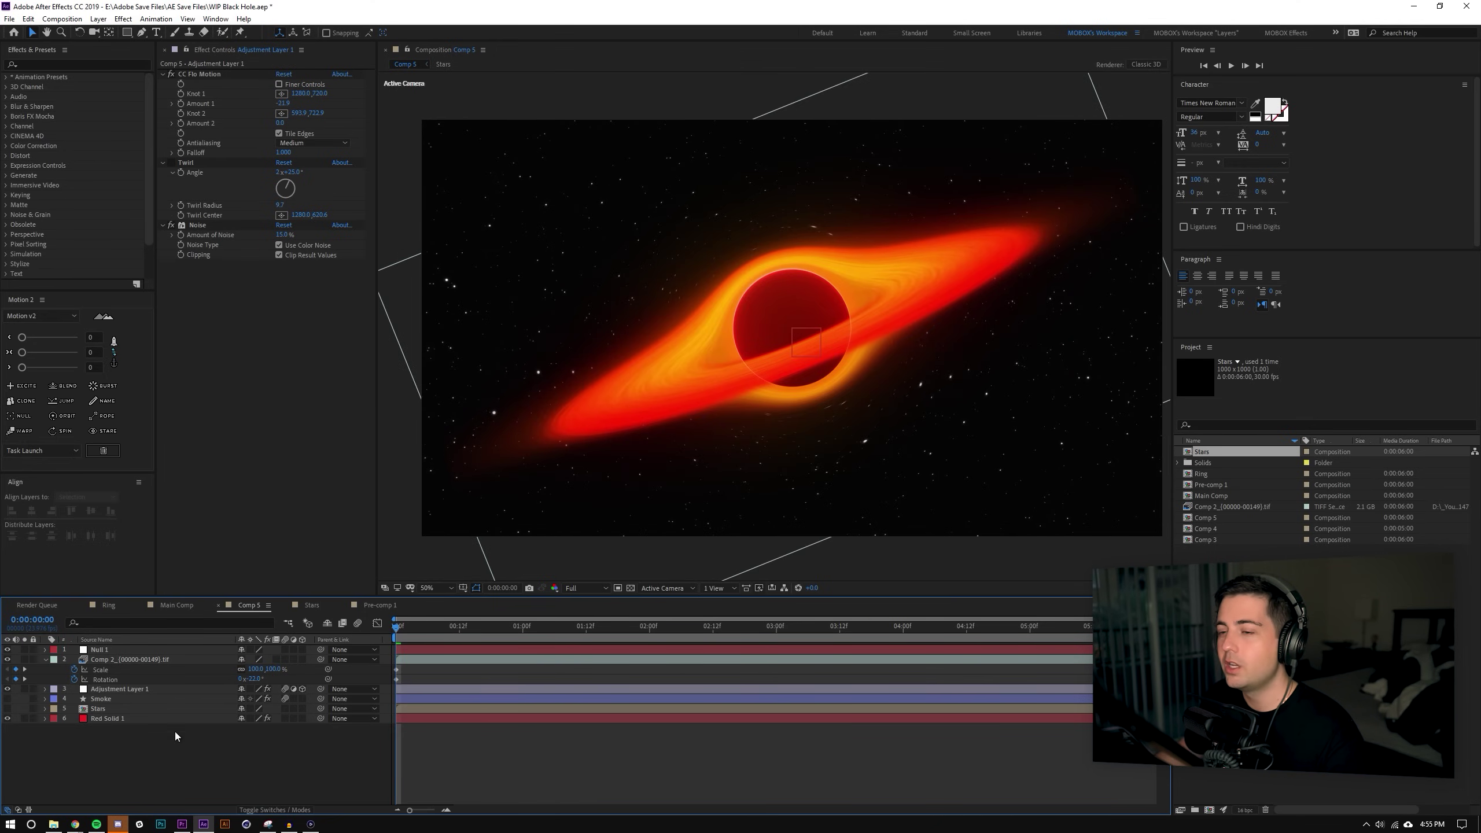
Preview Comp 5 from the first frame and inspect the warped stars around the black hole close up.
{"action": "key", "text": "space"}
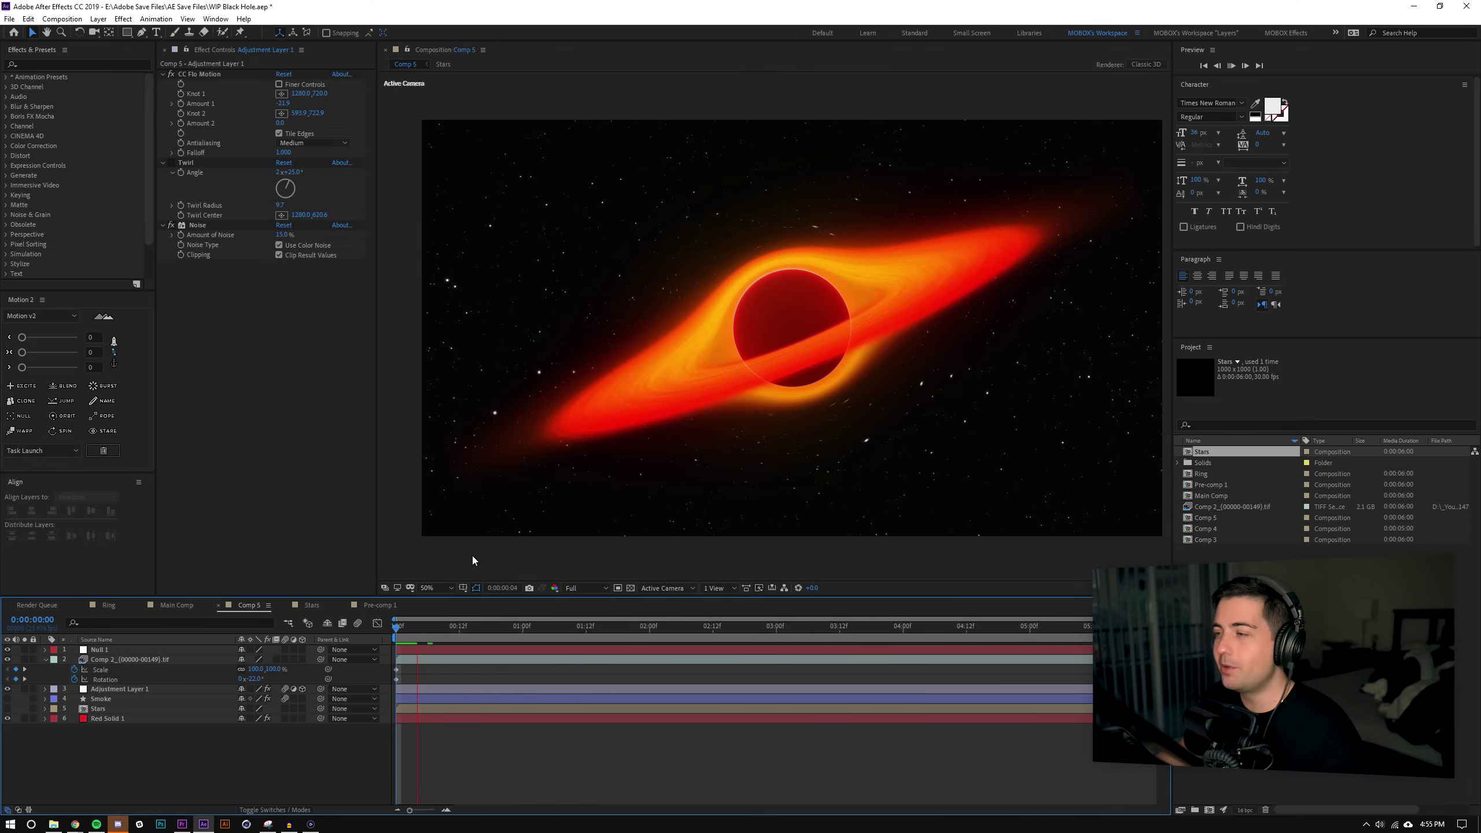
{"action": "key", "text": "period"}
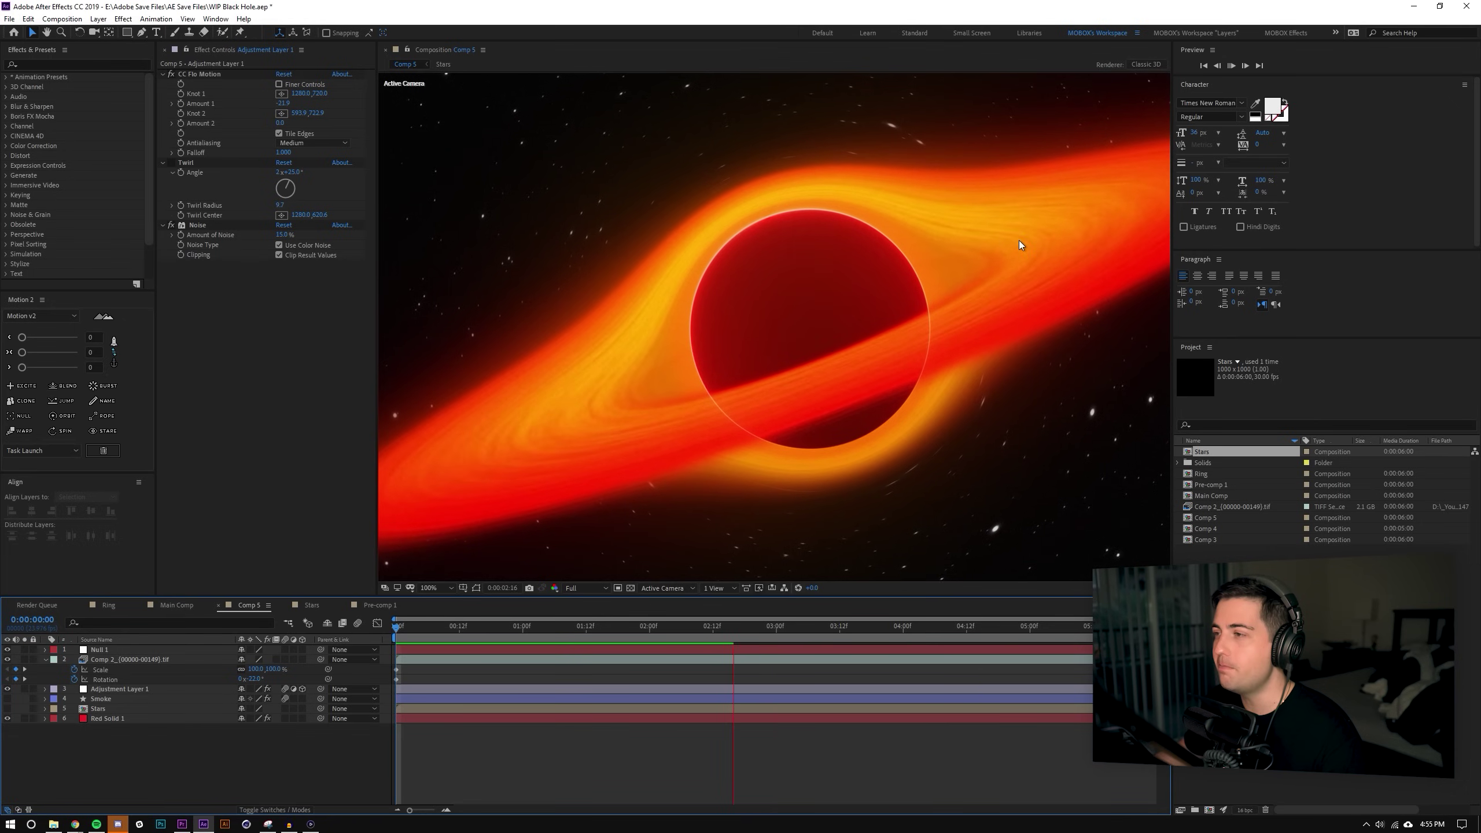
{"action": "key", "text": "comma"}
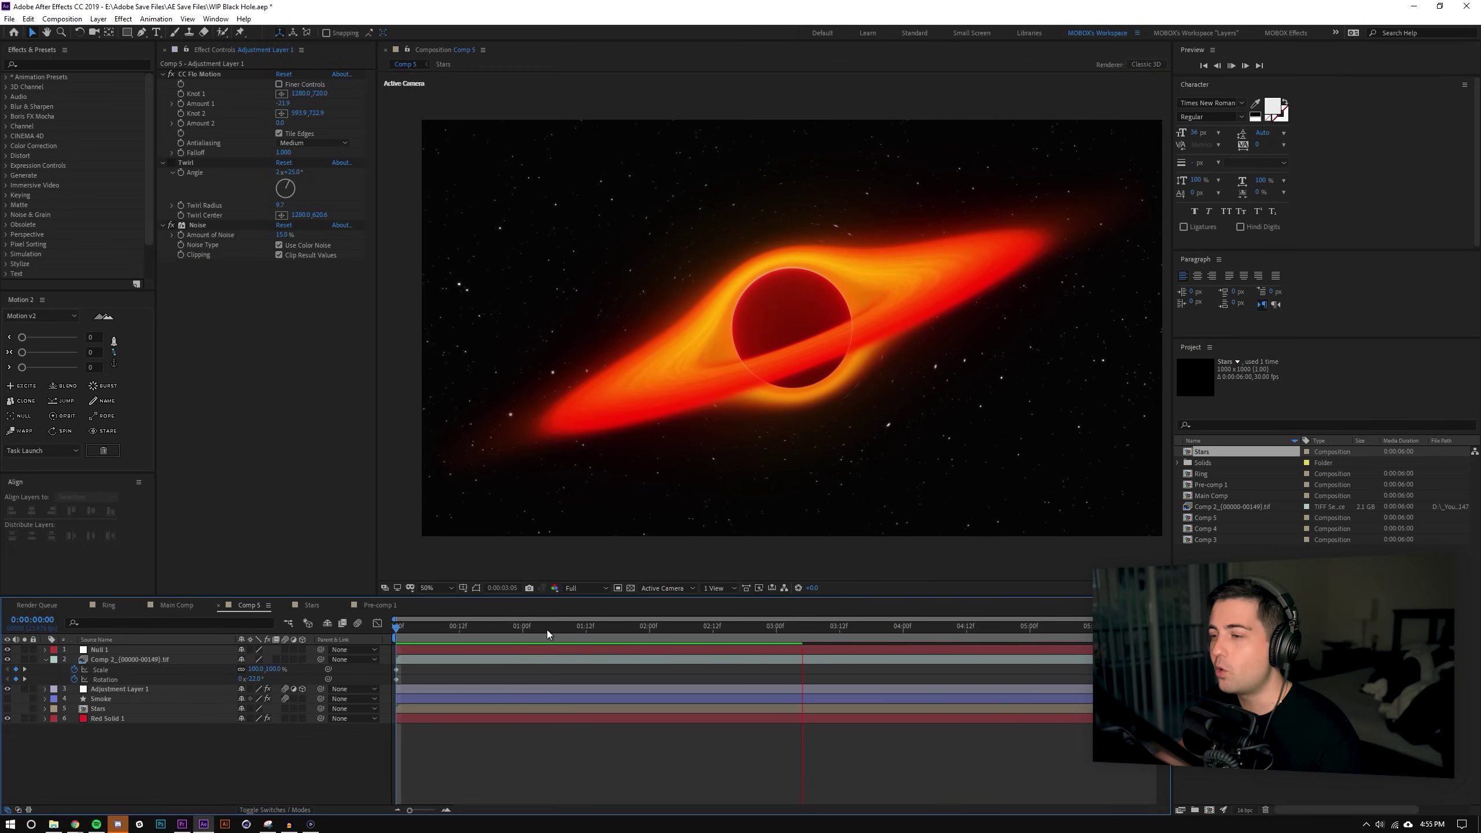
{"action": "key", "text": "space"}
Check what the Twist effect contributes on Adjustment Layer 1 and delete it.
{"action": "left_click", "coordinate": [170, 161]}
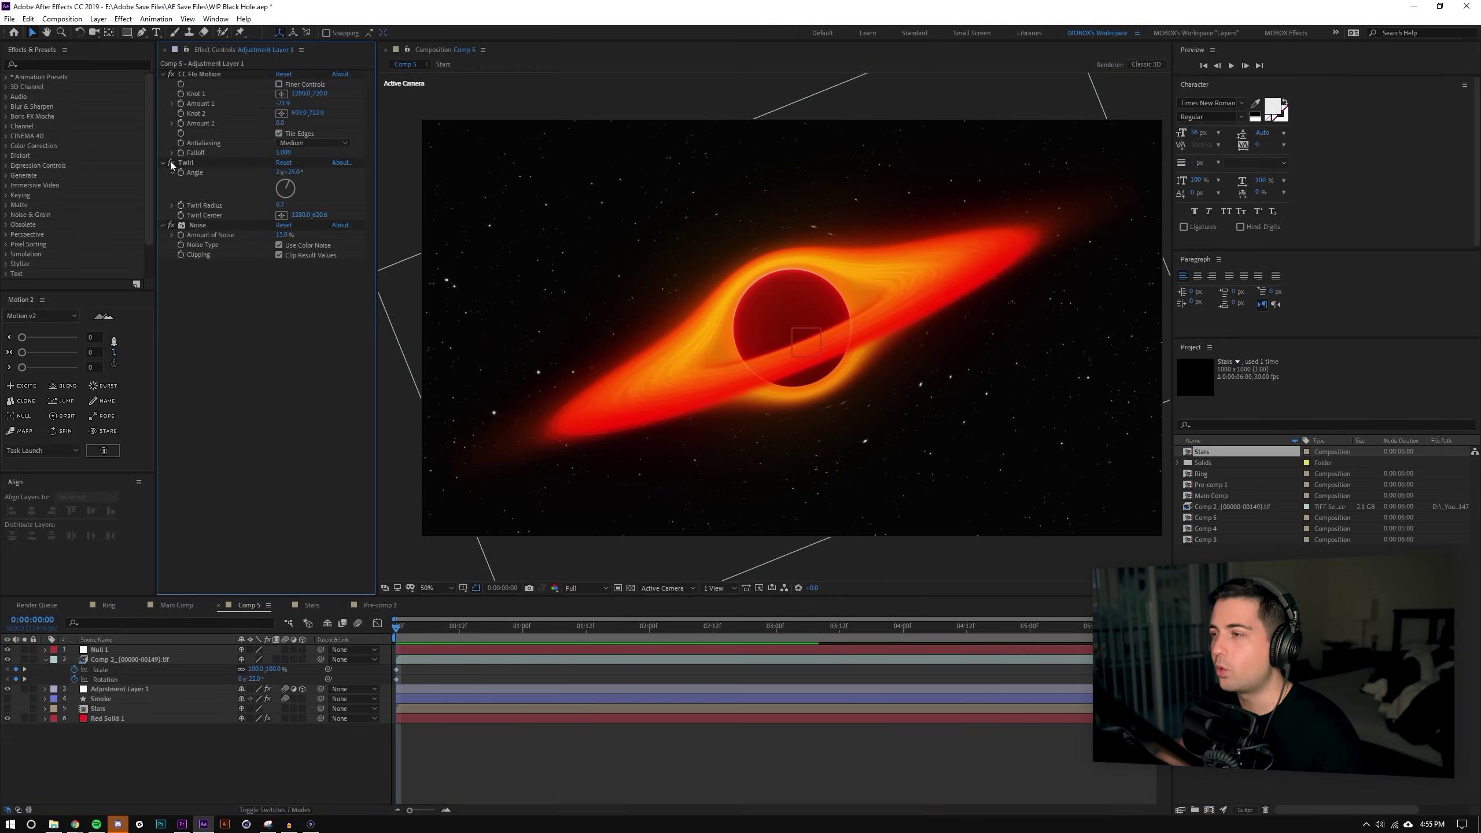
{"action": "key", "text": "period"}
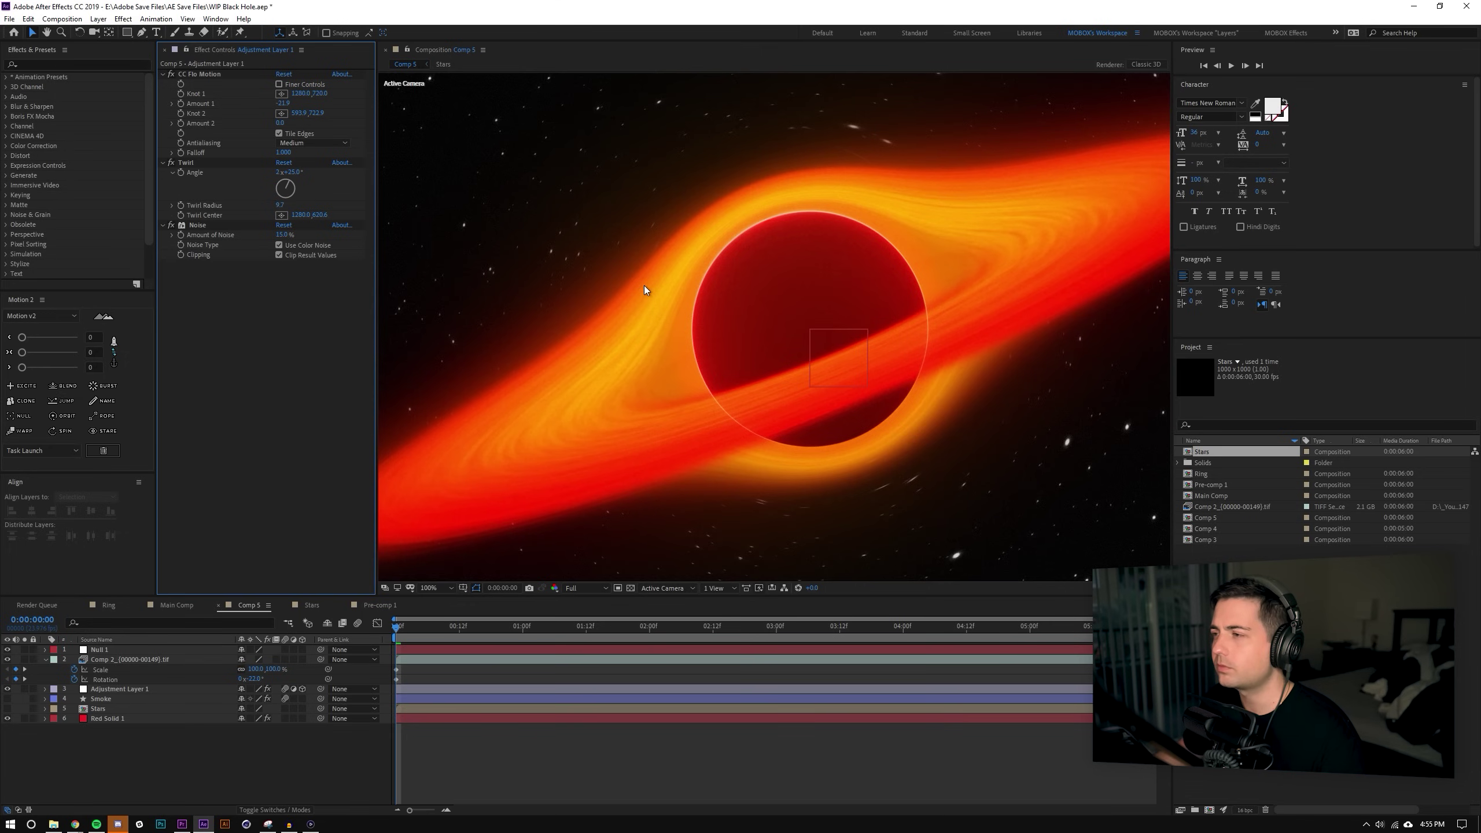
{"action": "left_click", "coordinate": [186, 162]}
{"action": "key", "text": "Delete"}
Set the Noise effect's Amount of Noise on Adjustment Layer 1 to 8% and inspect the grain close up.
{"action": "left_click", "coordinate": [199, 163]}
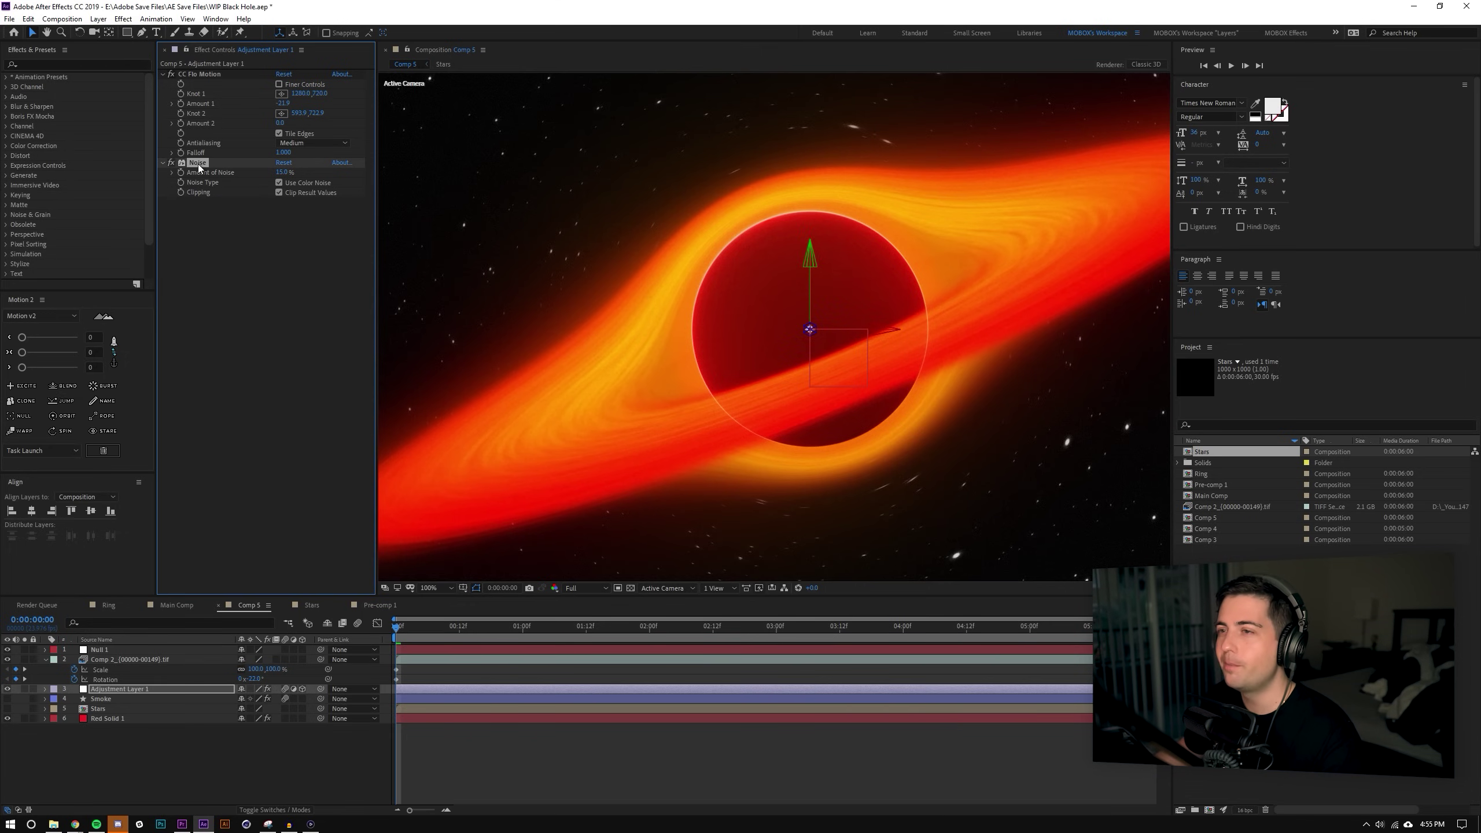
{"action": "left_click", "coordinate": [284, 173]}
{"action": "type", "text": "8"}
{"action": "key", "text": "Return"}
{"action": "key", "text": "period"}
{"action": "key", "text": "comma"}
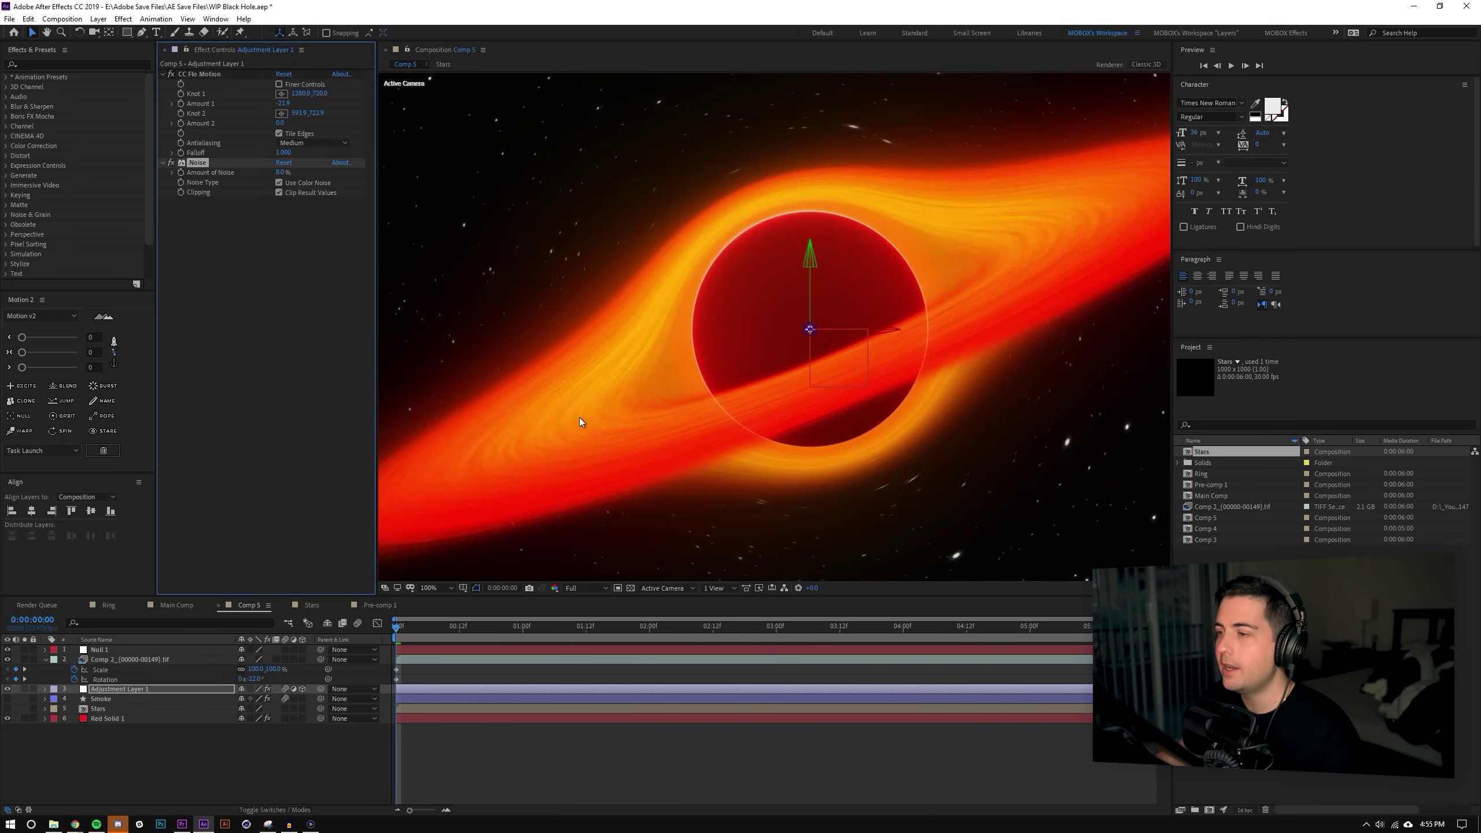
Deselect all layers, fit the full frame in view and preview the composite with the reduced noise.
{"action": "left_click", "coordinate": [110, 718]}
{"action": "left_click", "coordinate": [122, 689]}
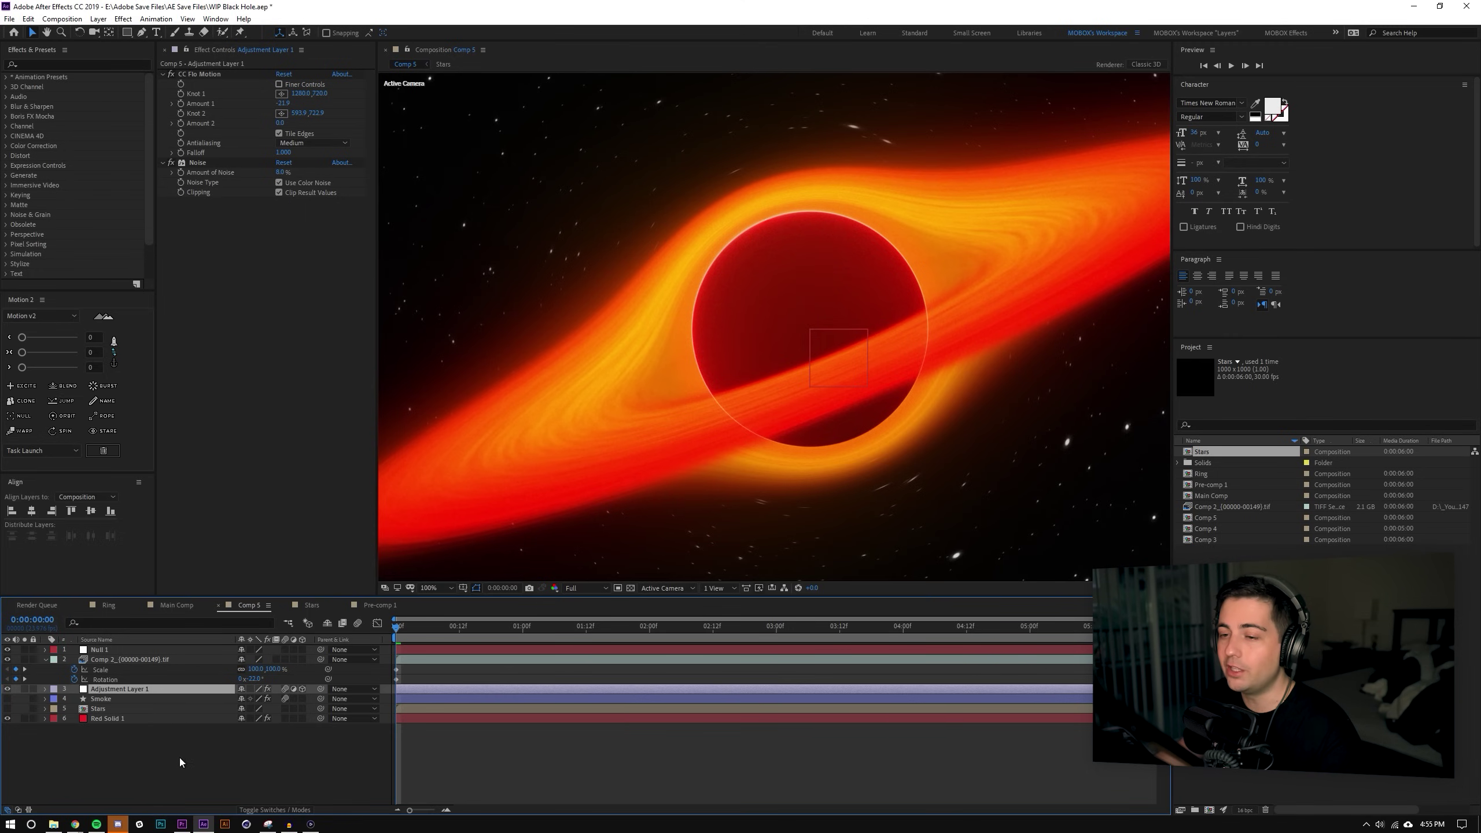
{"action": "left_click", "coordinate": [161, 789]}
{"action": "key", "text": "comma"}
{"action": "key", "text": "space"}
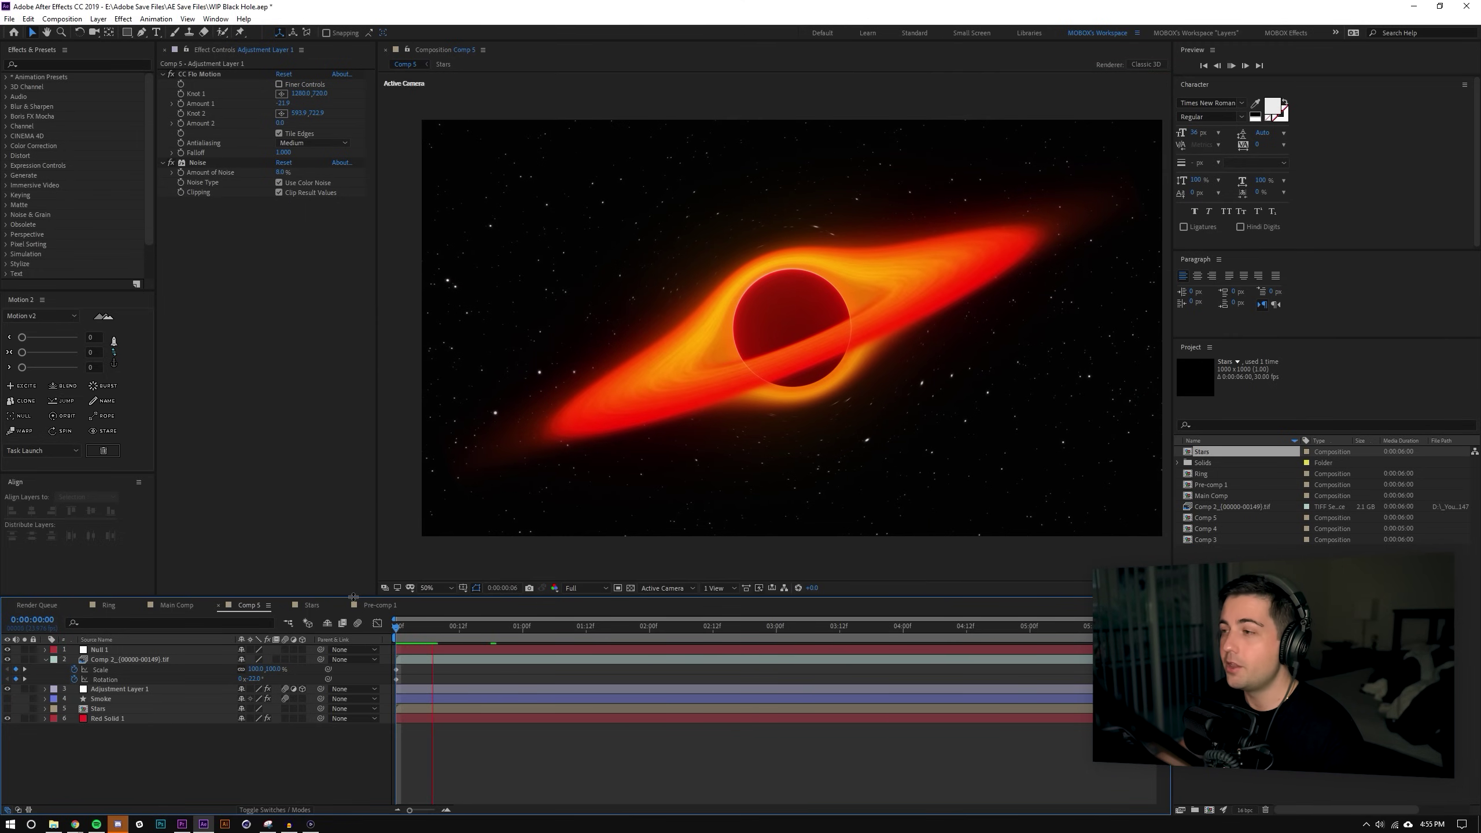